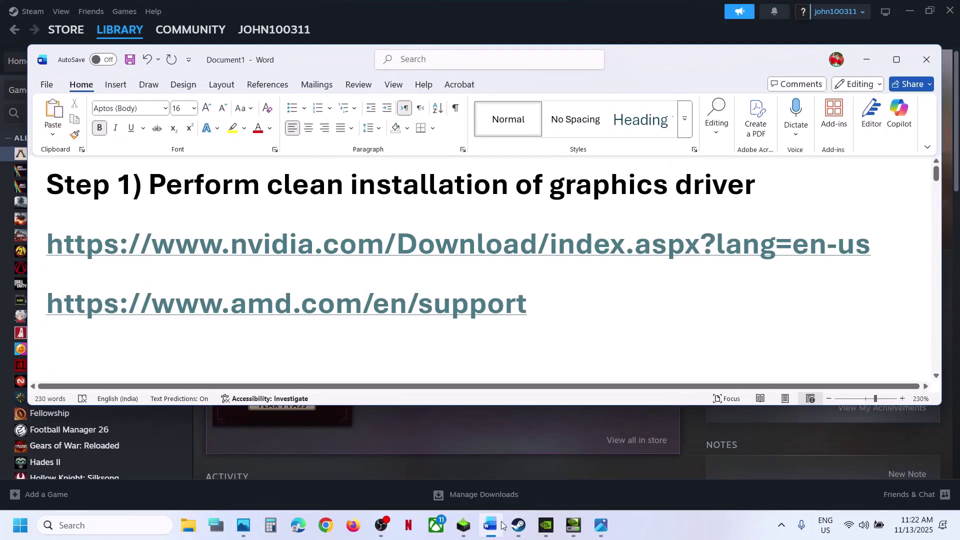
# Step: Open the NVIDIA download link from the Word document and find drivers for the GeForce RTX 3050 Laptop GPU on Windows 11
pyautogui.click(490, 525)
pyautogui.click(501, 525)
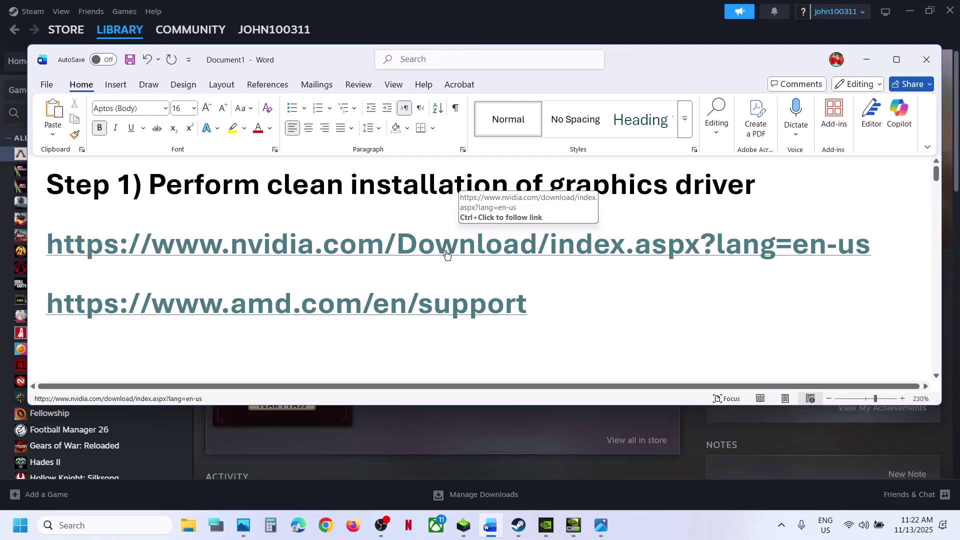
pyautogui.keyDown('ctrl'); pyautogui.click(446, 254); pyautogui.keyUp('ctrl')
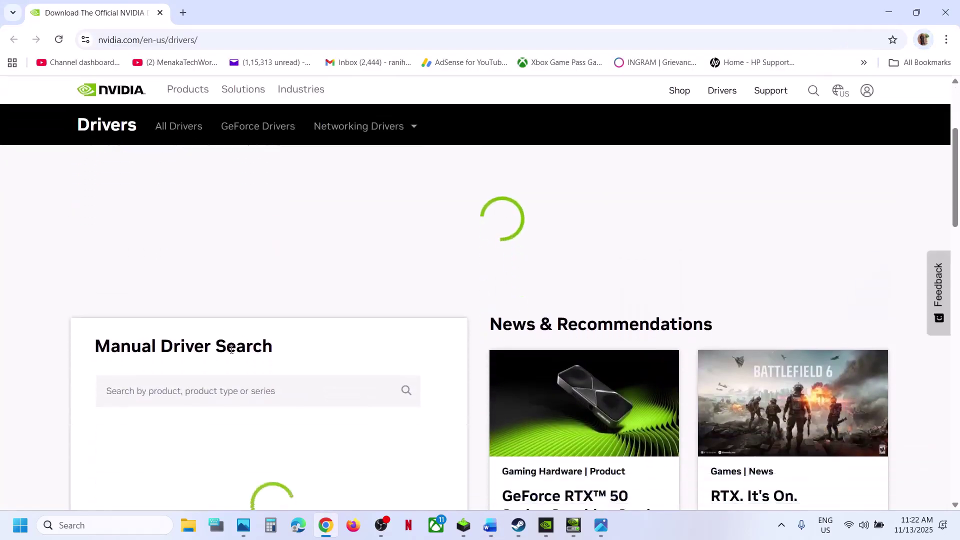
pyautogui.scroll(-4, 231, 348)
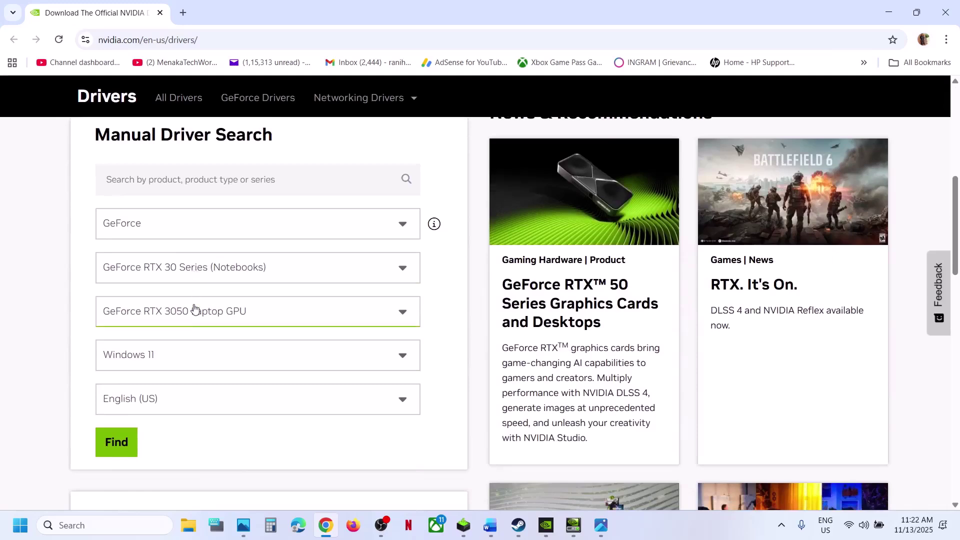
pyautogui.click(120, 441)
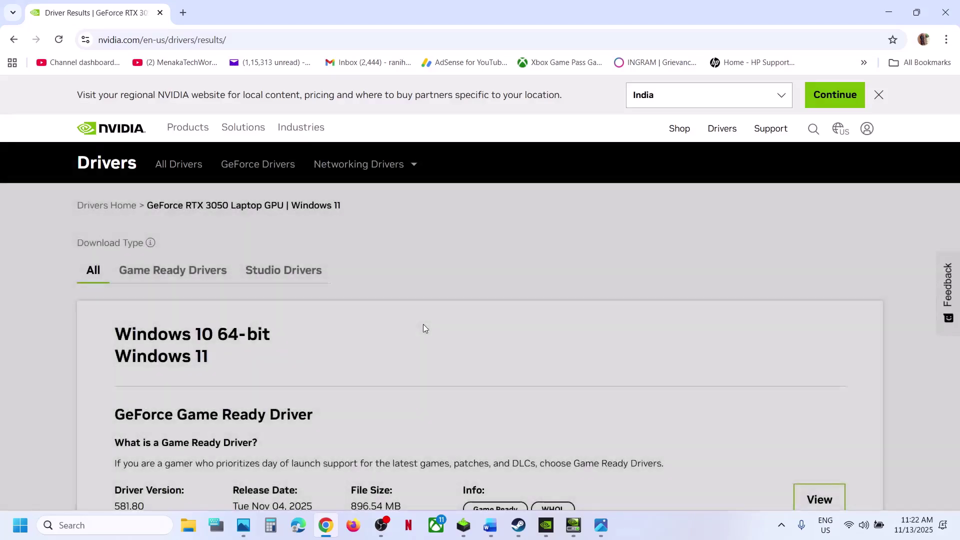
# Step: Download GeForce Game Ready Driver 581.80 and check its progress in the browser's recent downloads
pyautogui.scroll(-3, 423, 325)
pyautogui.moveTo(165, 243); pyautogui.dragTo(320, 244)
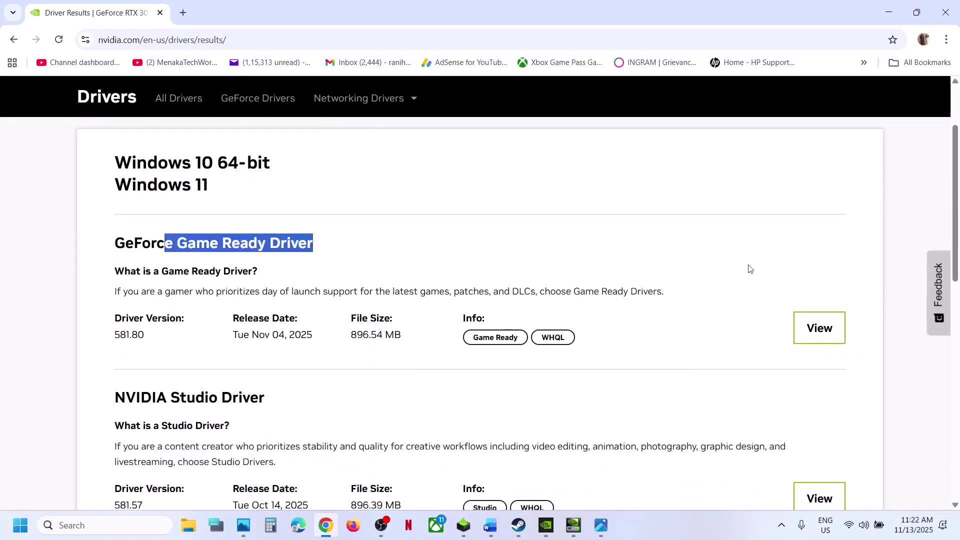
pyautogui.click(828, 331)
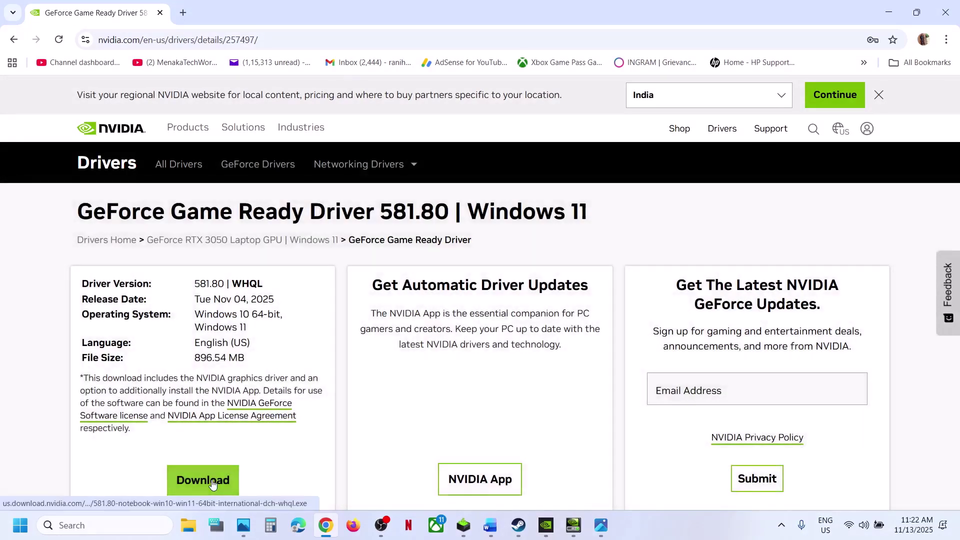
pyautogui.click(212, 479)
pyautogui.click(899, 42)
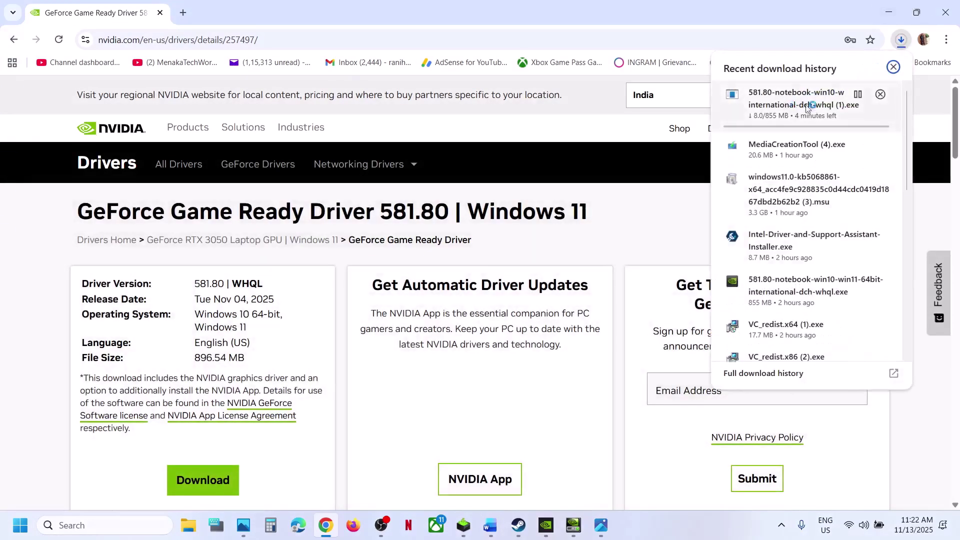
pyautogui.click(677, 194)
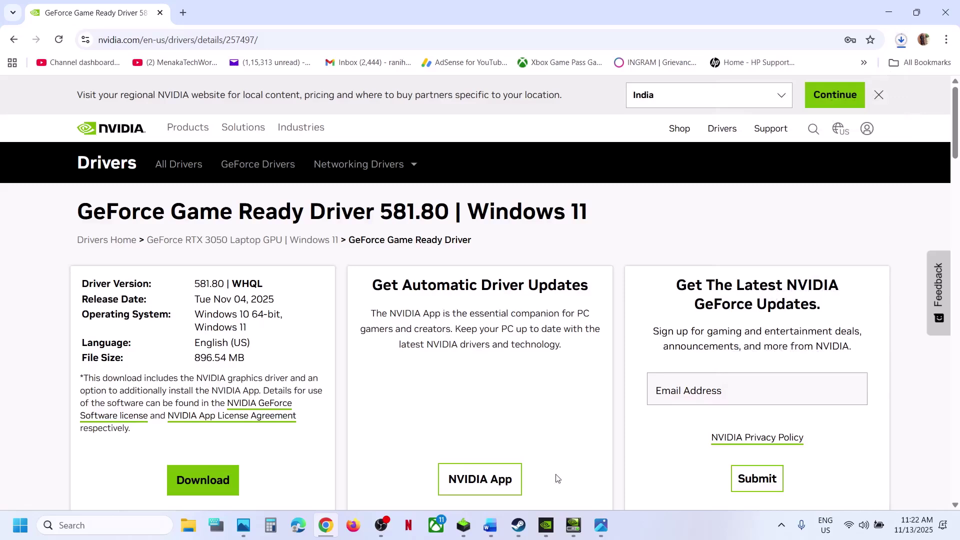
# Step: In the NVIDIA Installer, accept the license and choose a Custom (Advanced) installation with the clean installation option
pyautogui.click(545, 526)
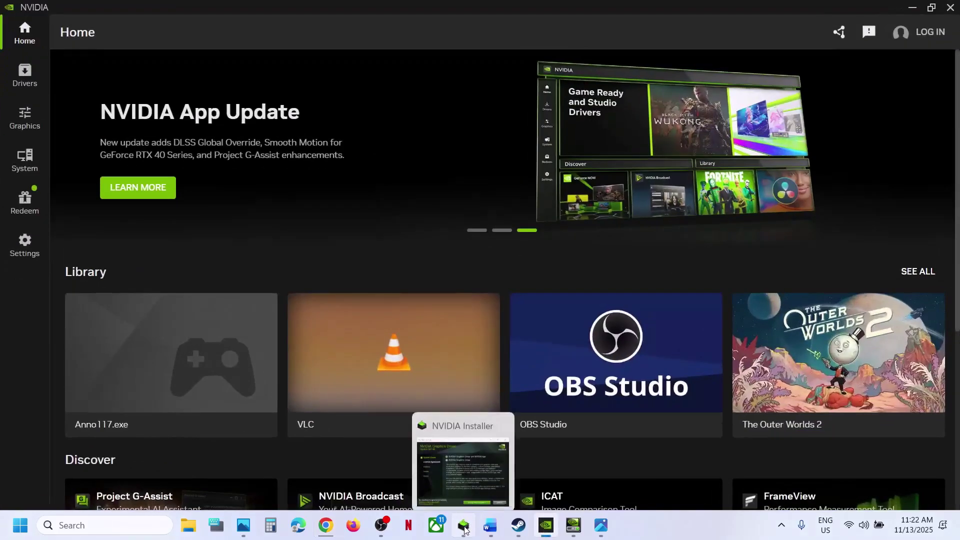
pyautogui.click(464, 525)
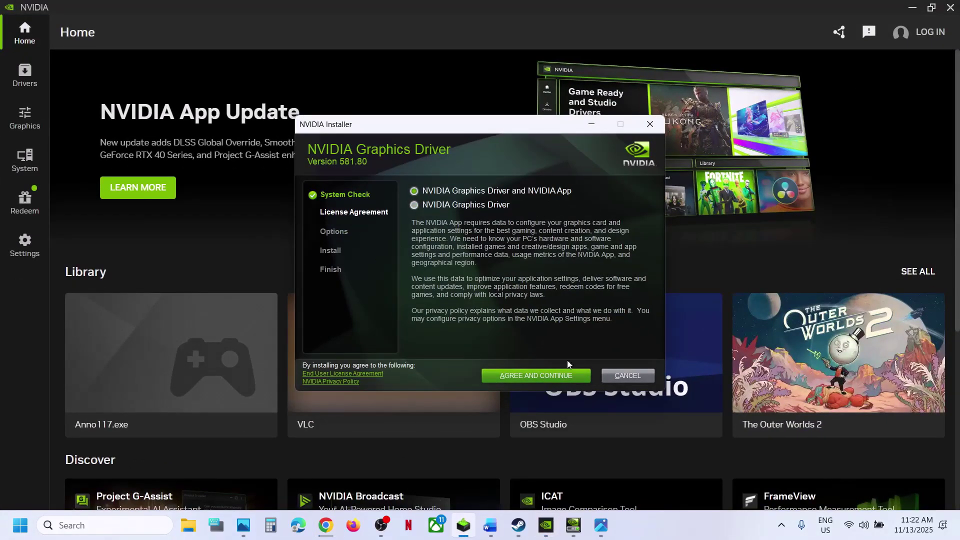
pyautogui.click(543, 382)
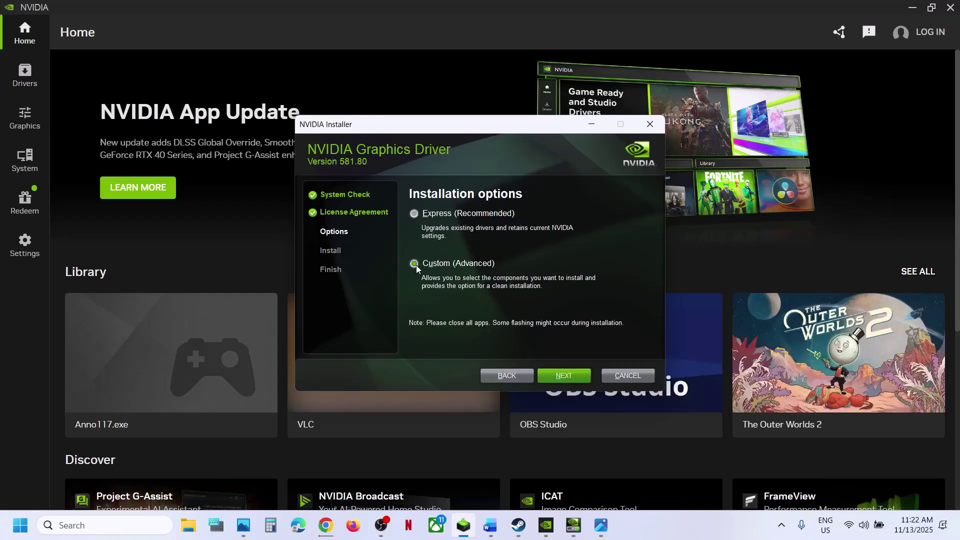
pyautogui.click(559, 377)
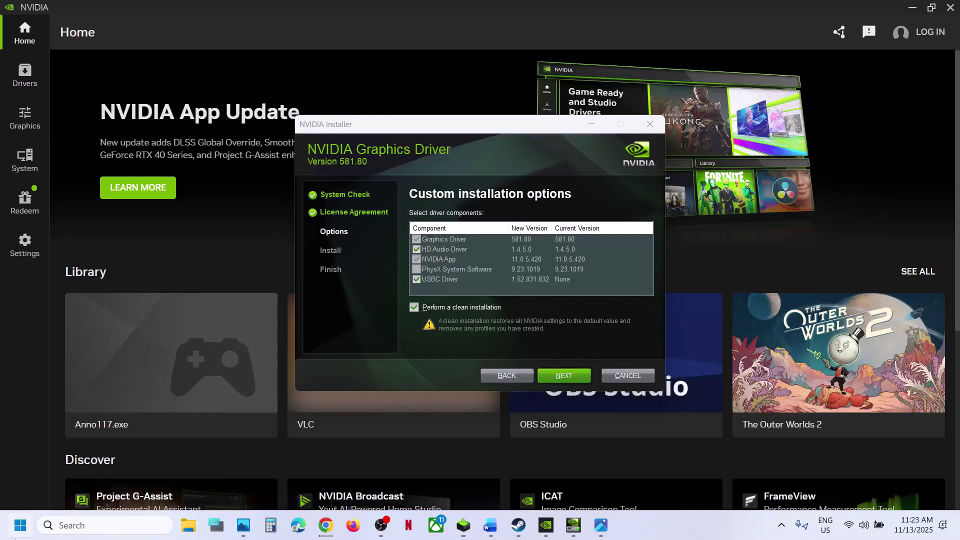
# Step: Show the Windows power options containing Restart, then switch to Steam
pyautogui.click(20, 525)
pyautogui.click(364, 481)
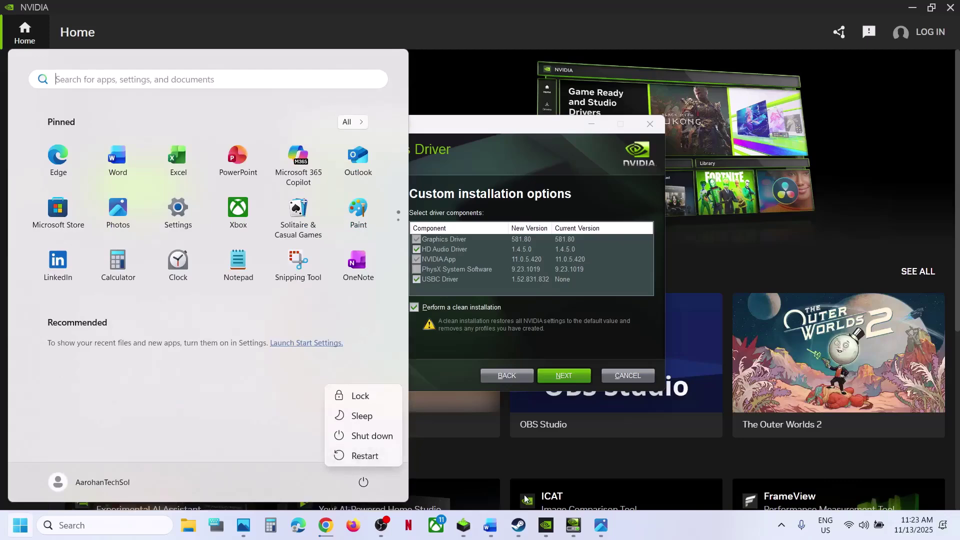
pyautogui.click(519, 525)
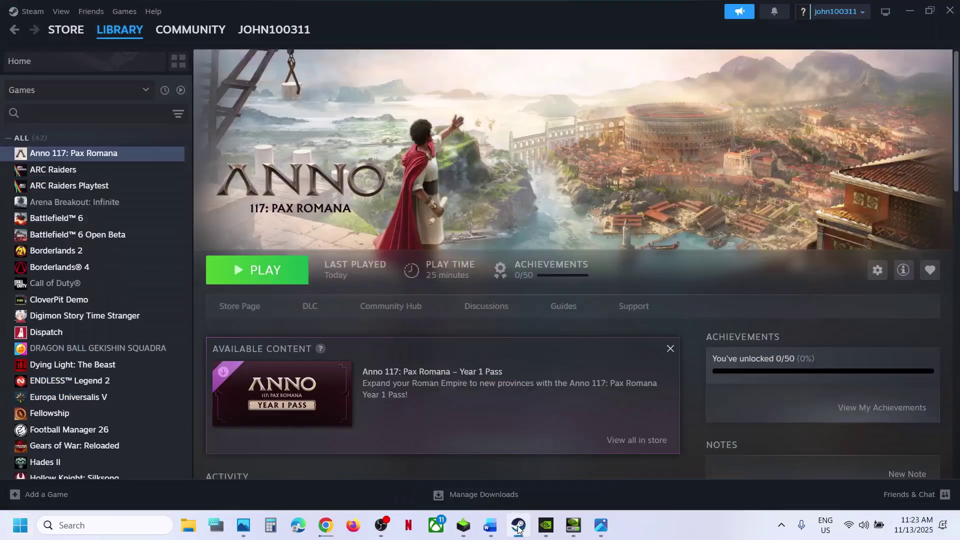
# Step: Return to the Word document and open its AMD support link in the browser
pyautogui.click(491, 529)
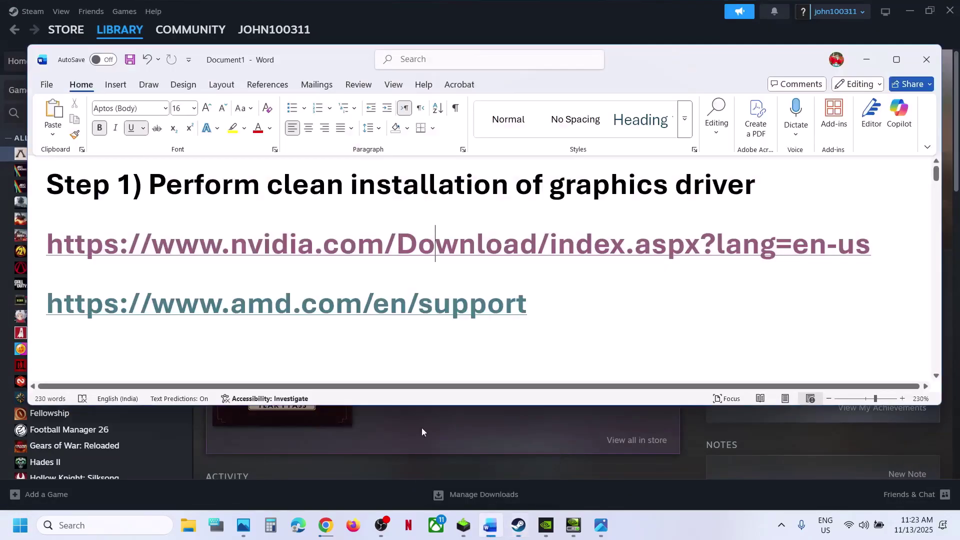
pyautogui.keyDown('ctrl'); pyautogui.click(320, 319); pyautogui.keyUp('ctrl')
pyautogui.scroll(-3, 394, 249)
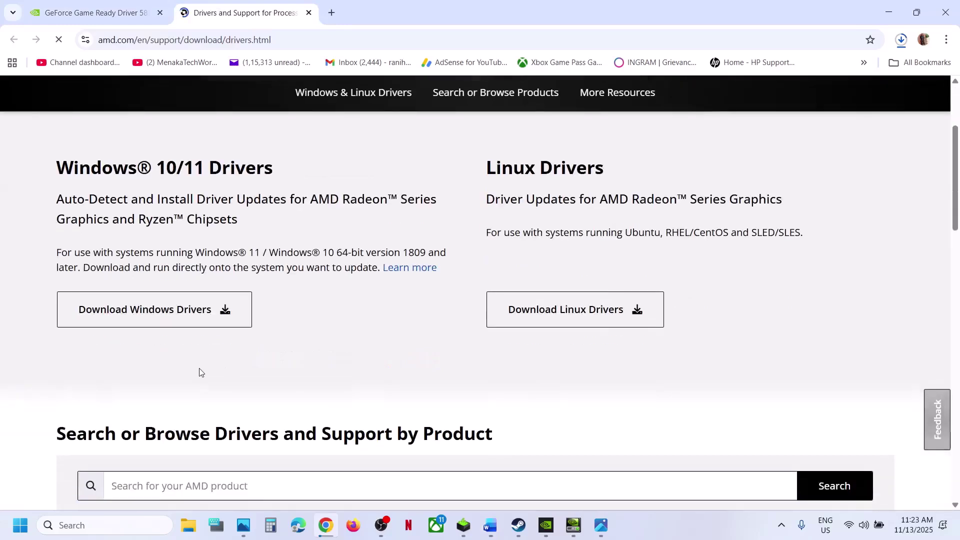
# Step: Find the driver page for Graphics, Radeon RX, Radeon RX 9000 Series, AMD Radeon RX 9070 XT
pyautogui.scroll(-4, 200, 372)
pyautogui.click(127, 371)
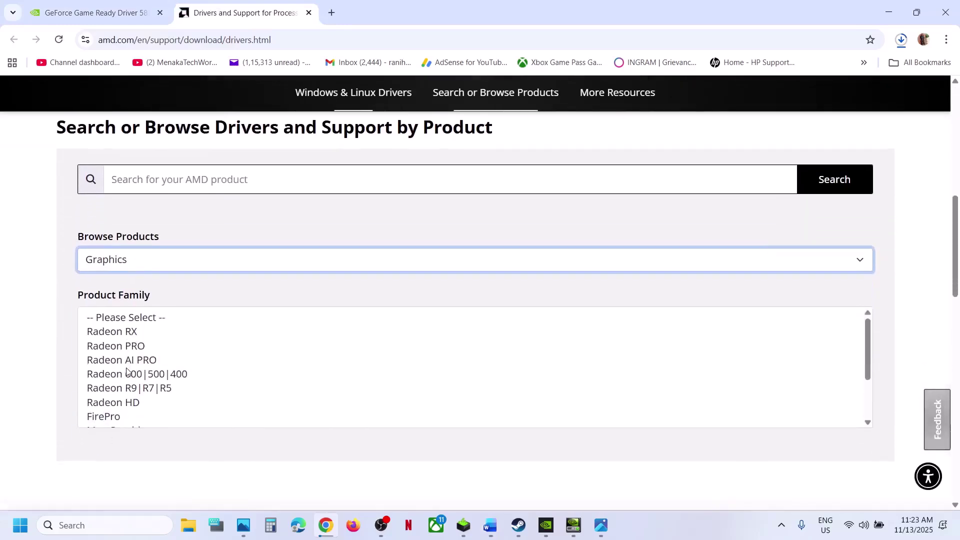
pyautogui.click(128, 330)
pyautogui.click(150, 300)
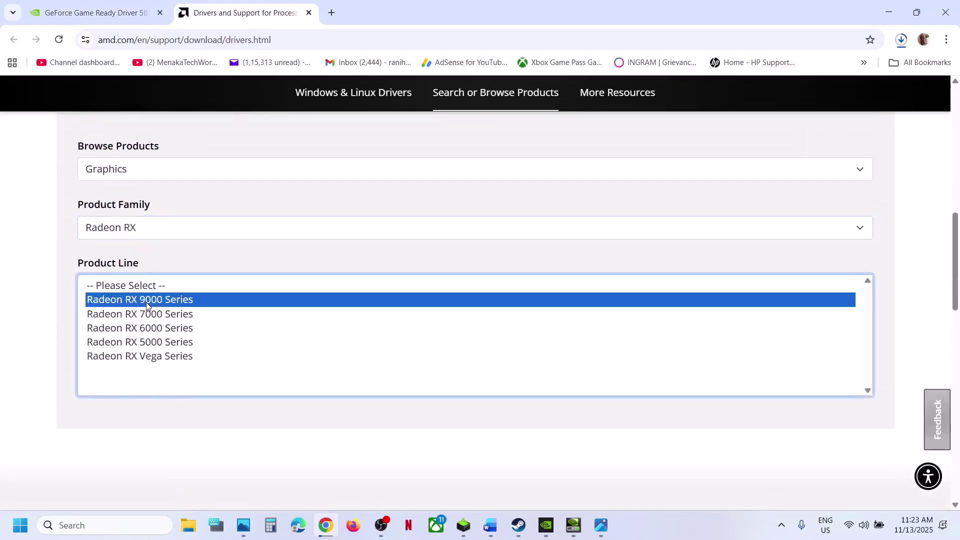
pyautogui.click(155, 279)
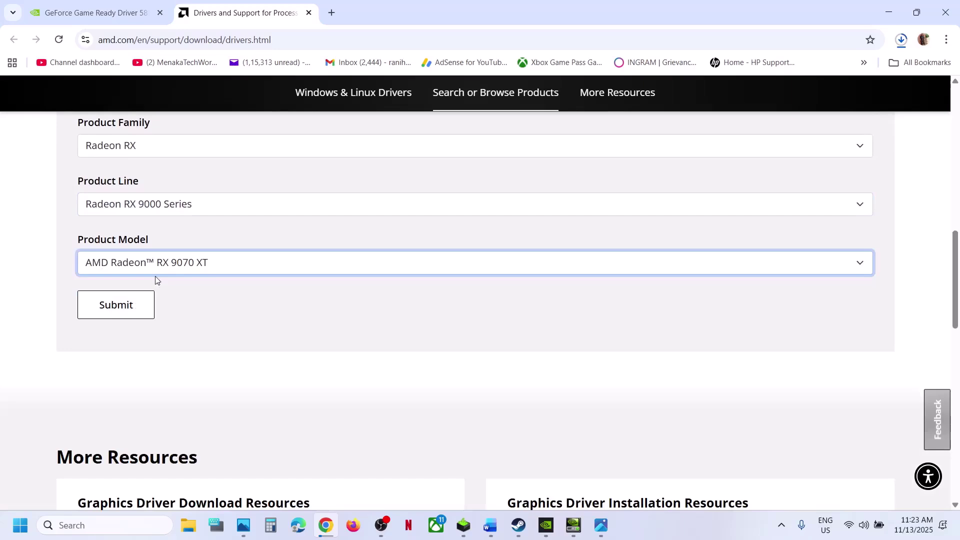
pyautogui.click(108, 306)
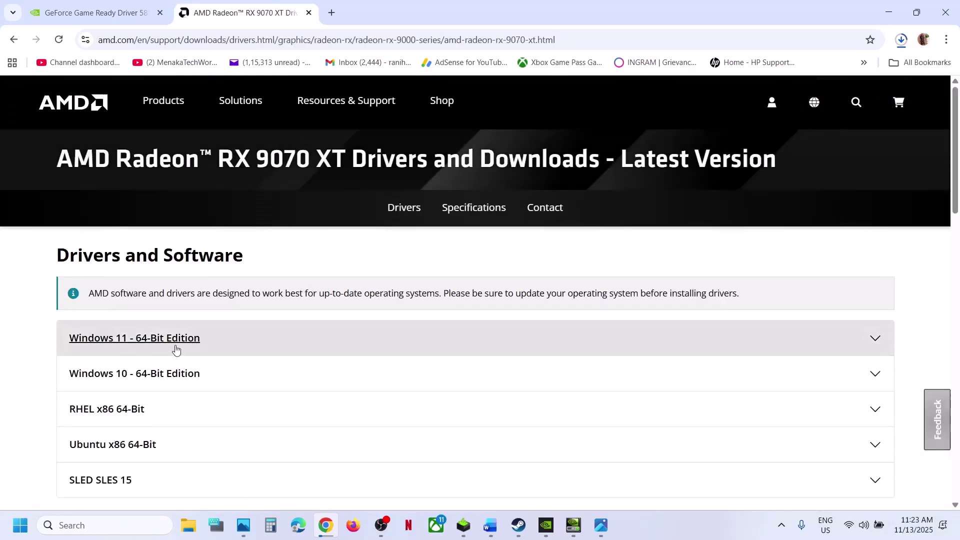
# Step: Expand the Windows 11 - 64-Bit Edition drivers and highlight the AMD Software: Adrenalin Edition 25.10.2 entry
pyautogui.click(141, 347)
pyautogui.scroll(-3, 270, 336)
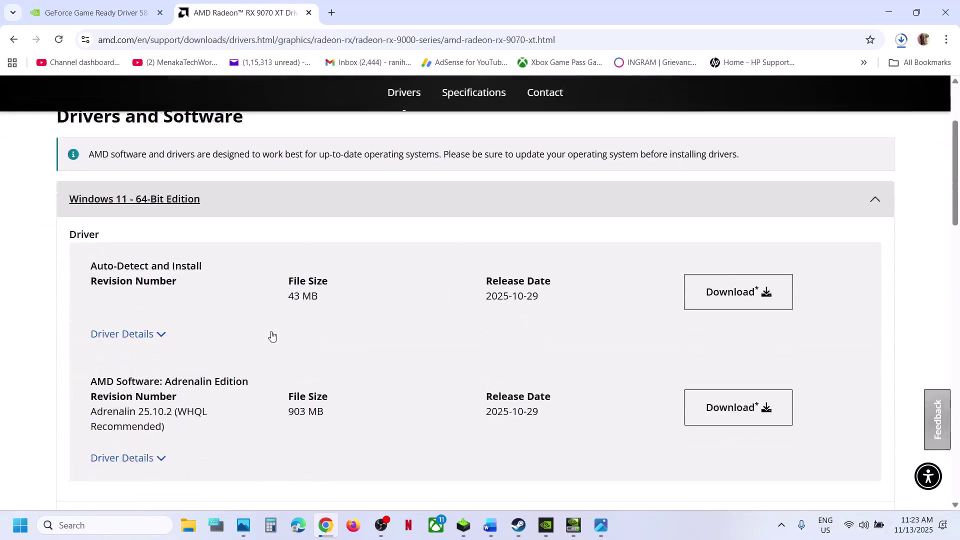
pyautogui.moveTo(117, 381); pyautogui.dragTo(498, 369)
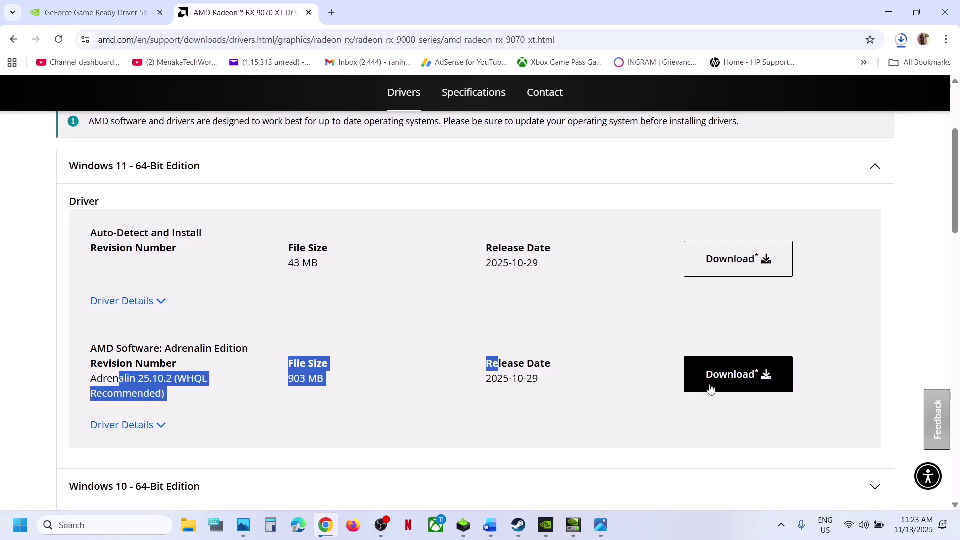
# Step: Display the Windows restart option again and return to the Steam library
pyautogui.press('super')
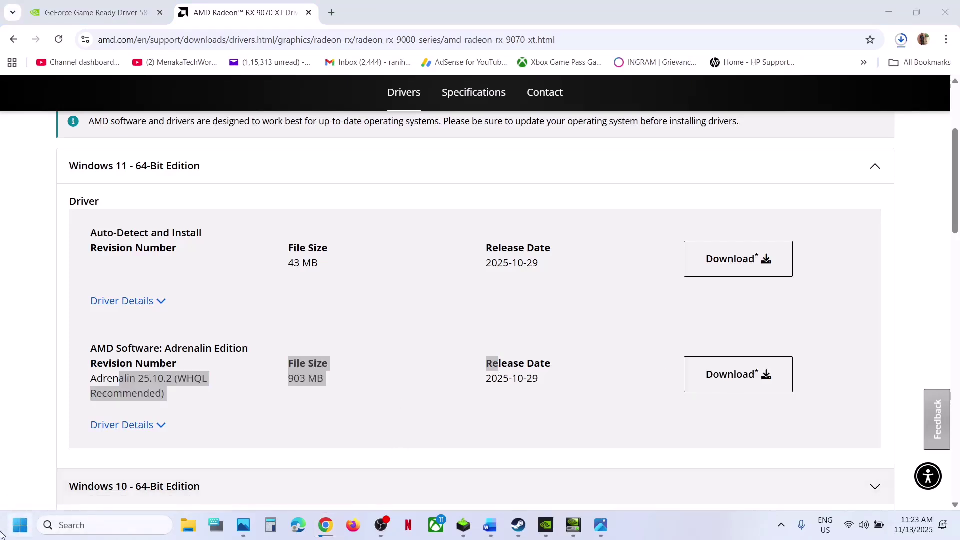
pyautogui.press('super')
pyautogui.click(363, 482)
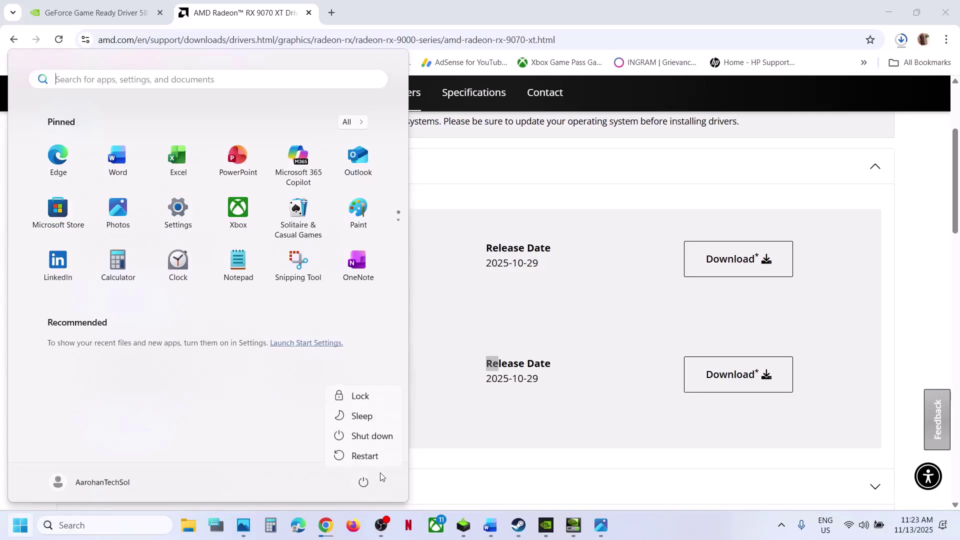
pyautogui.click(517, 530)
# Step: Switch to the Word document and read Step 2 about running the game on the dedicated graphics card
pyautogui.click(490, 525)
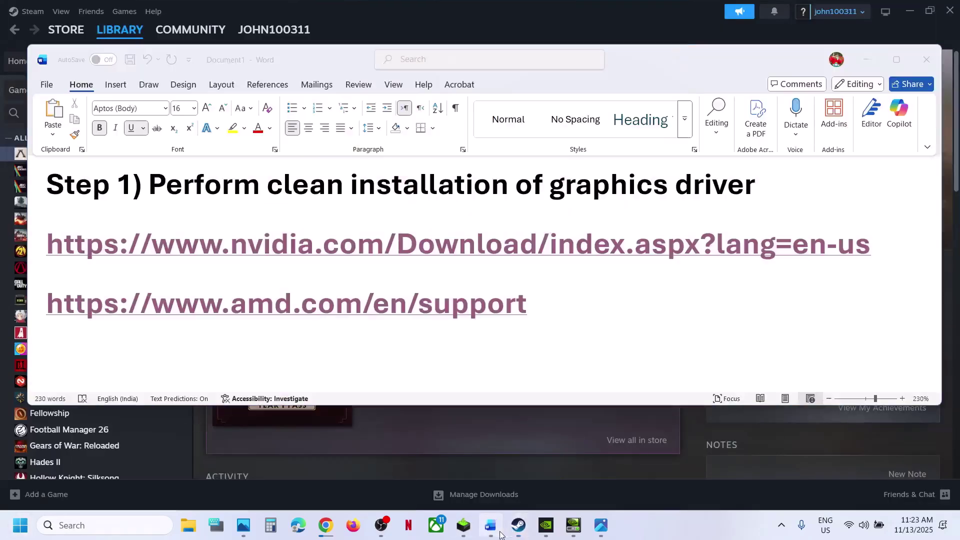
pyautogui.scroll(-2, 410, 342)
pyautogui.scroll(-2, 411, 345)
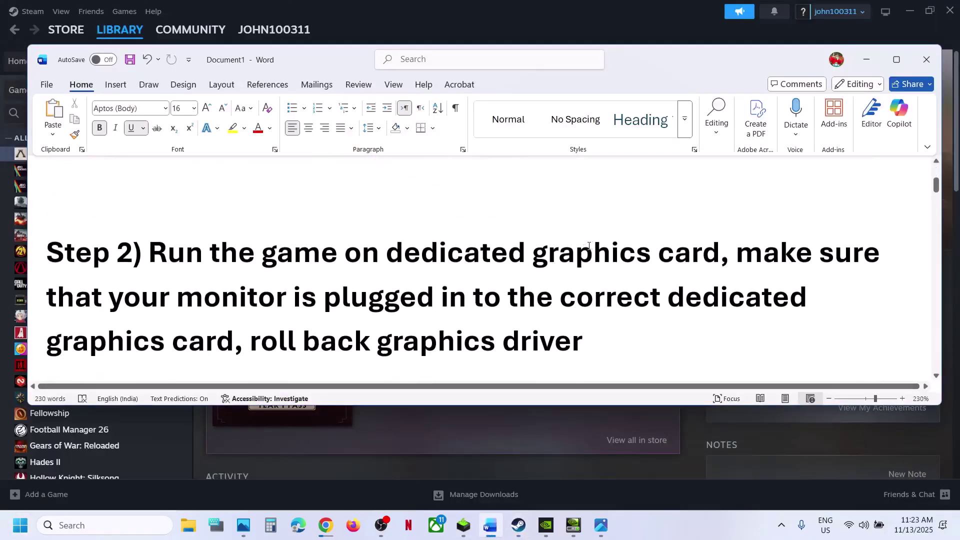
pyautogui.doubleClick(596, 245)
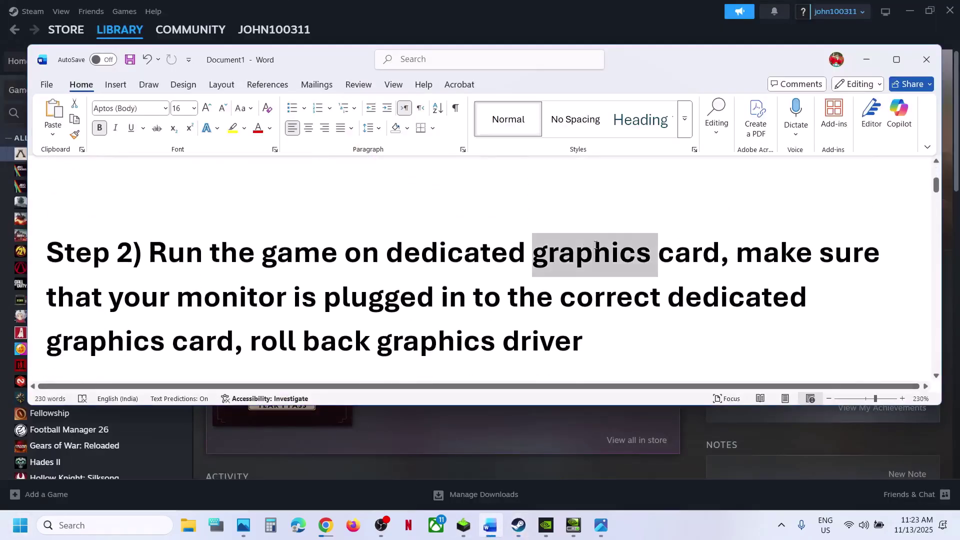
# Step: Search Windows for "graphics settings" and open the Graphics settings page
pyautogui.click(87, 529)
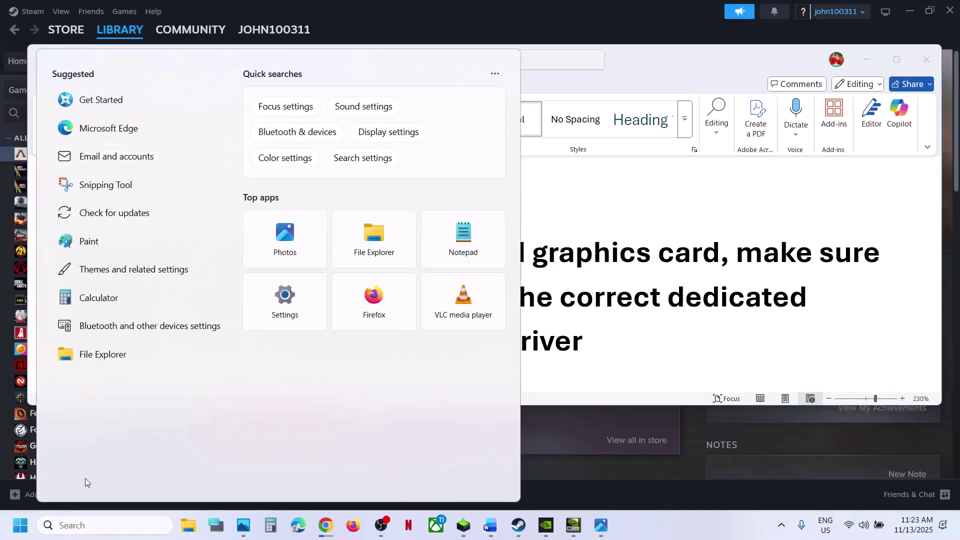
pyautogui.write('graphics settings')
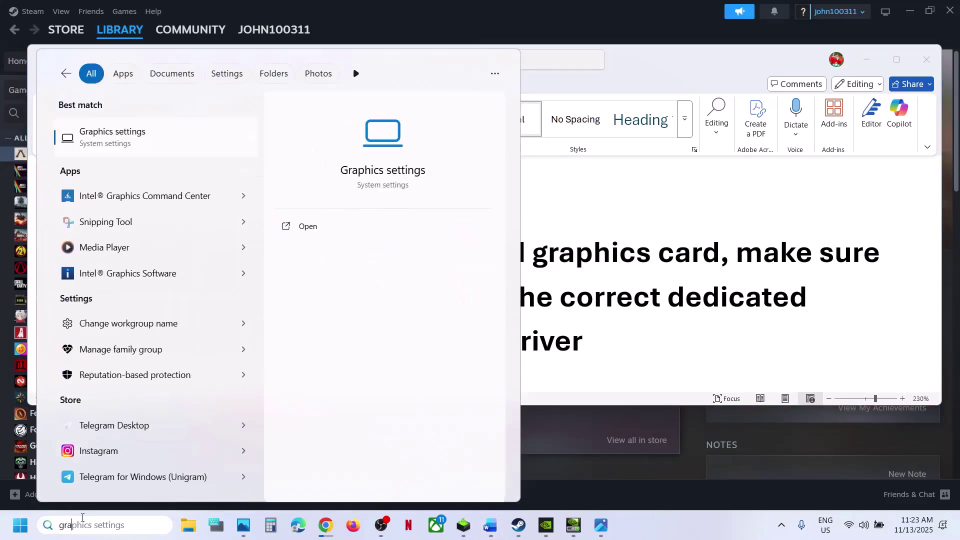
pyautogui.press('Return')
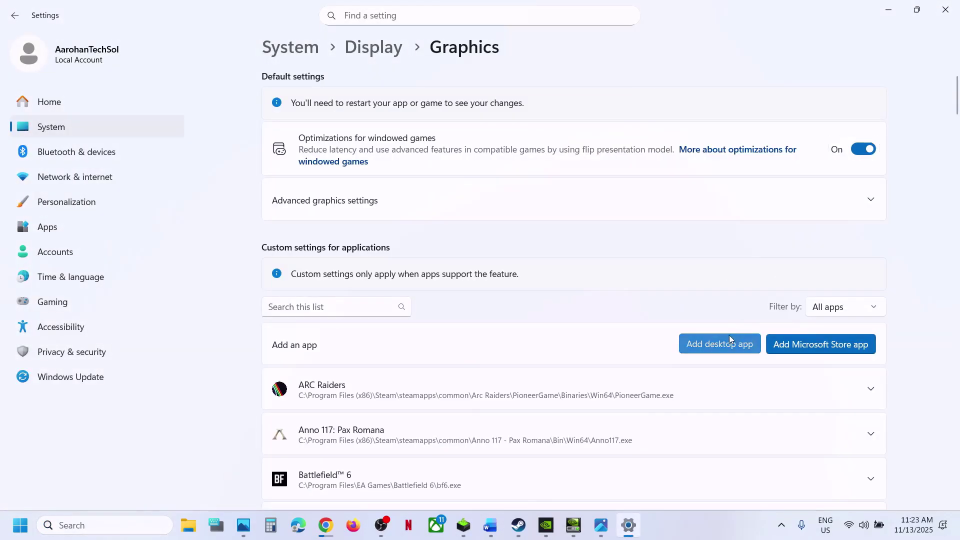
# Step: Add the Anno117 application from the game's Bin\Win64 folder as a desktop app in the custom graphics settings
pyautogui.click(729, 335)
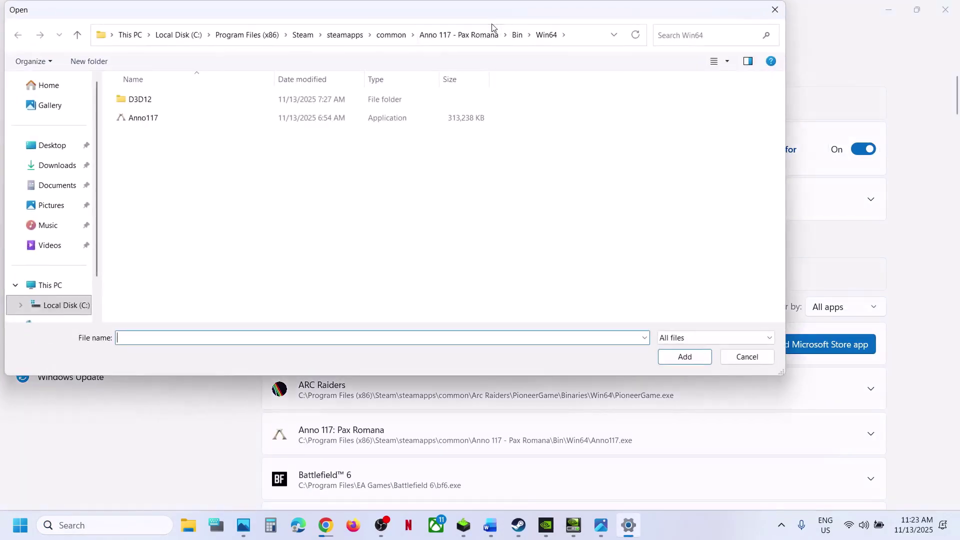
pyautogui.click(584, 36)
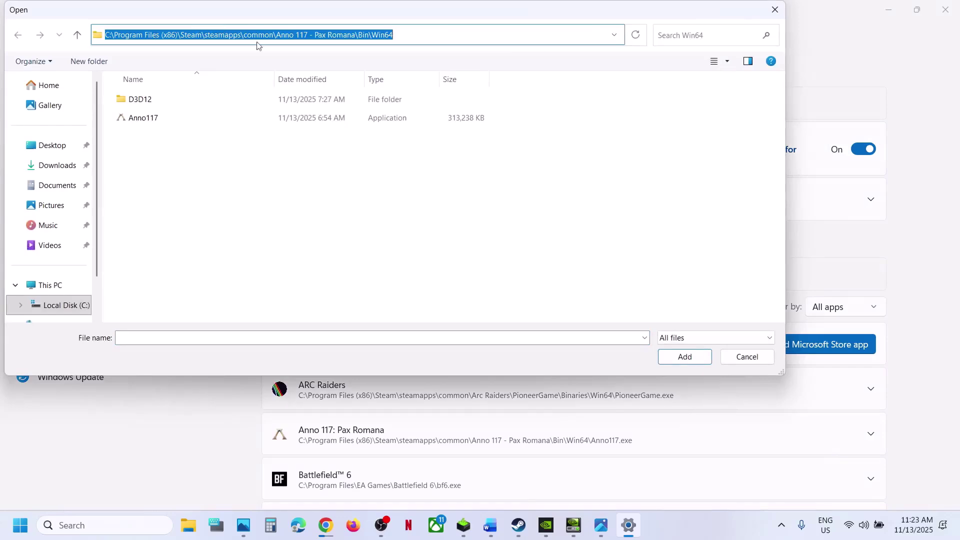
pyautogui.click(125, 123)
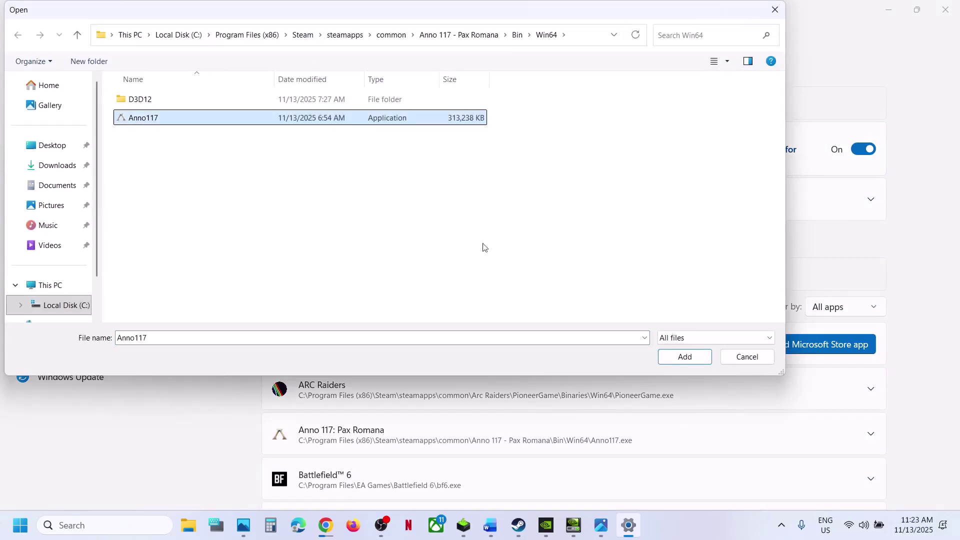
pyautogui.click(684, 356)
# Step: Set the GPU preference for Anno 117: Pax Romana to High Performance (NVIDIA GeForce RTX 3050 Laptop GPU)
pyautogui.scroll(-2, 383, 372)
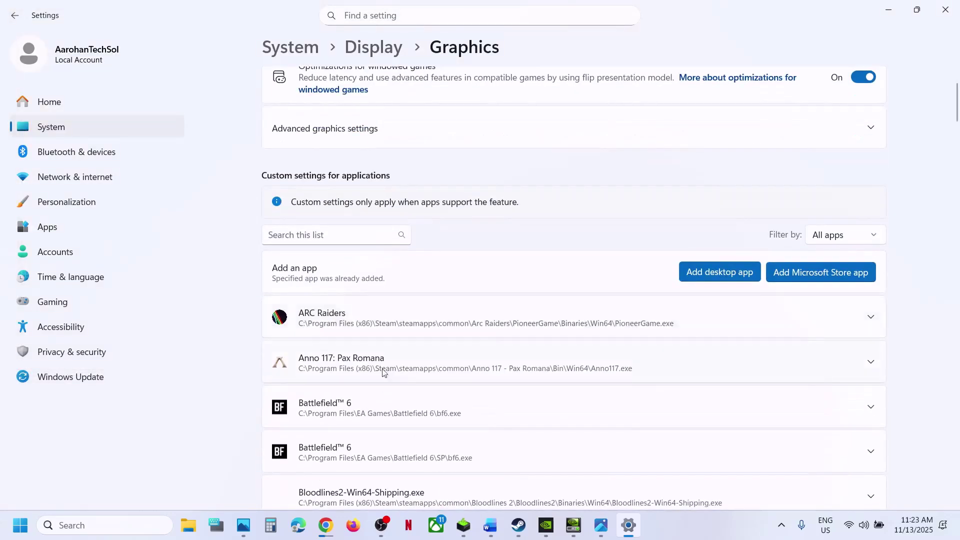
pyautogui.click(368, 370)
pyautogui.scroll(-1, 726, 378)
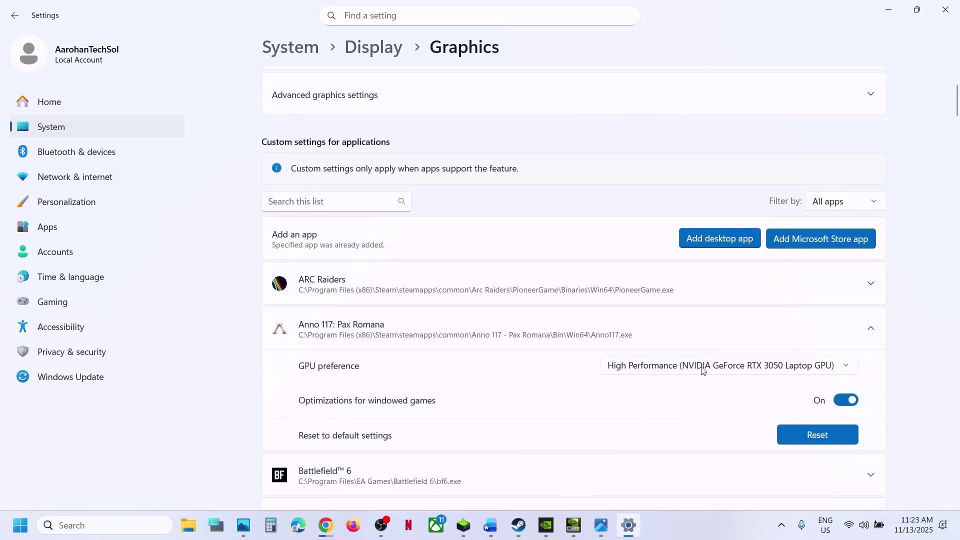
pyautogui.click(703, 370)
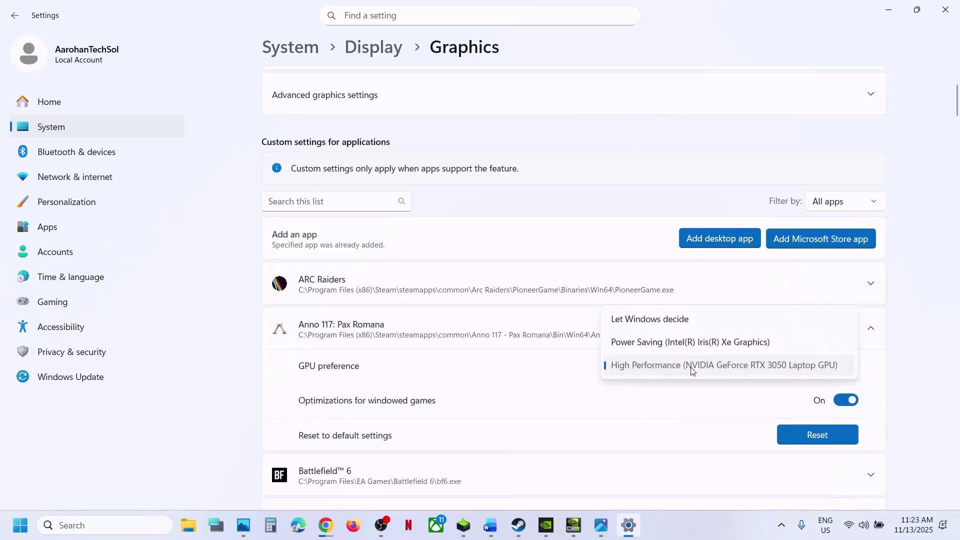
pyautogui.click(691, 370)
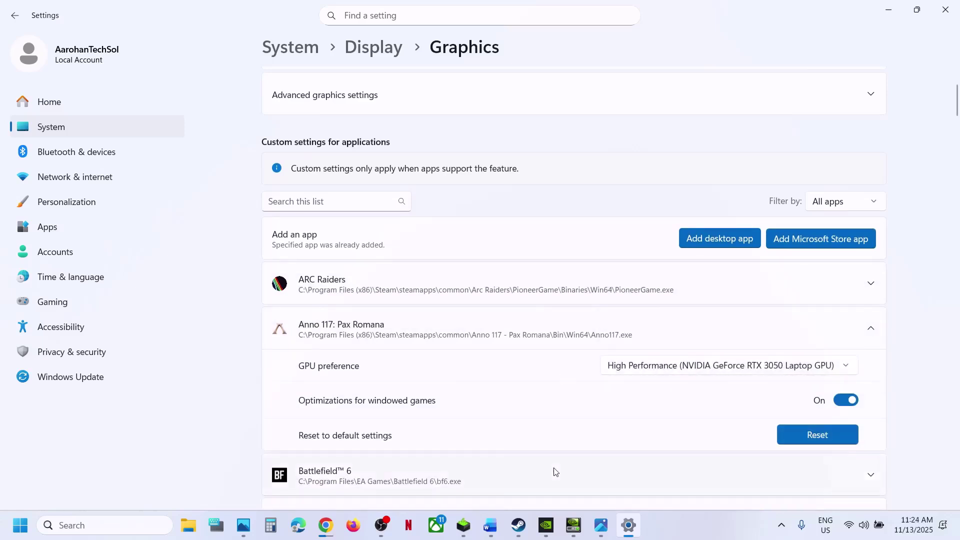
# Step: Open the NVIDIA Control Panel from the desktop and show the program-specific 3D settings
pyautogui.press('super+d')
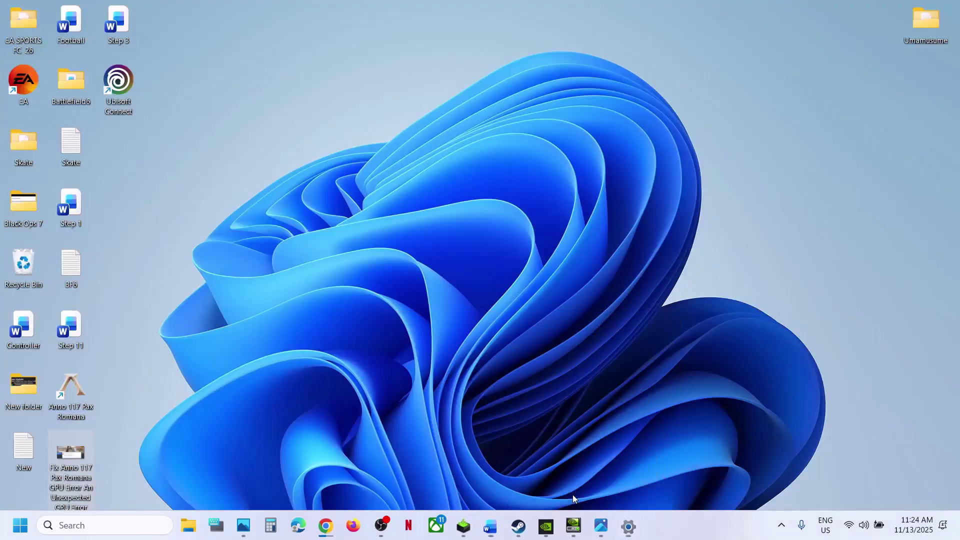
pyautogui.rightClick(490, 331)
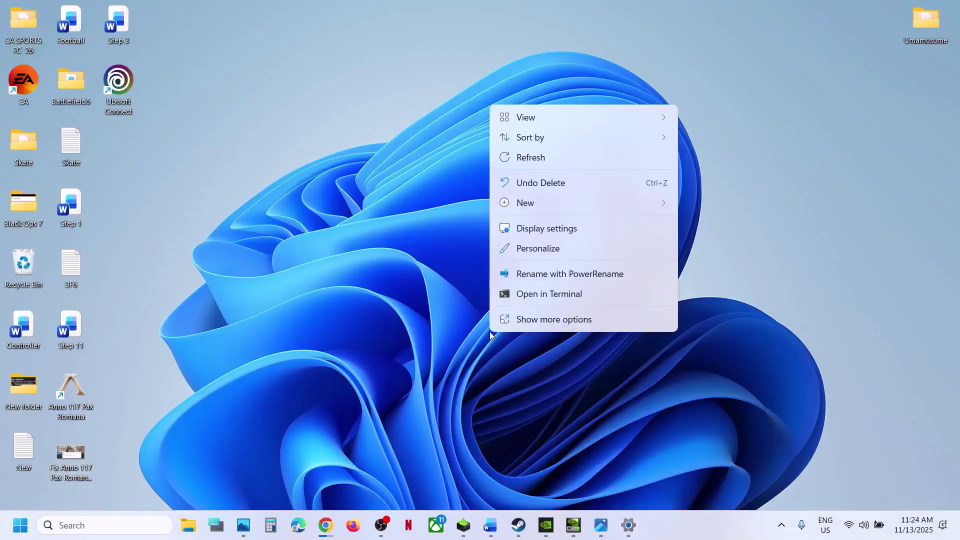
pyautogui.click(554, 320)
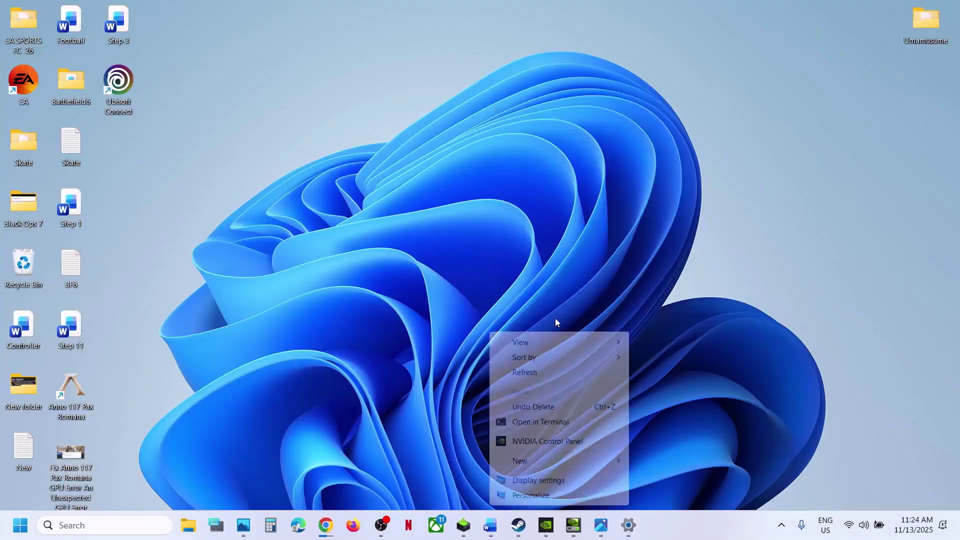
pyautogui.click(530, 441)
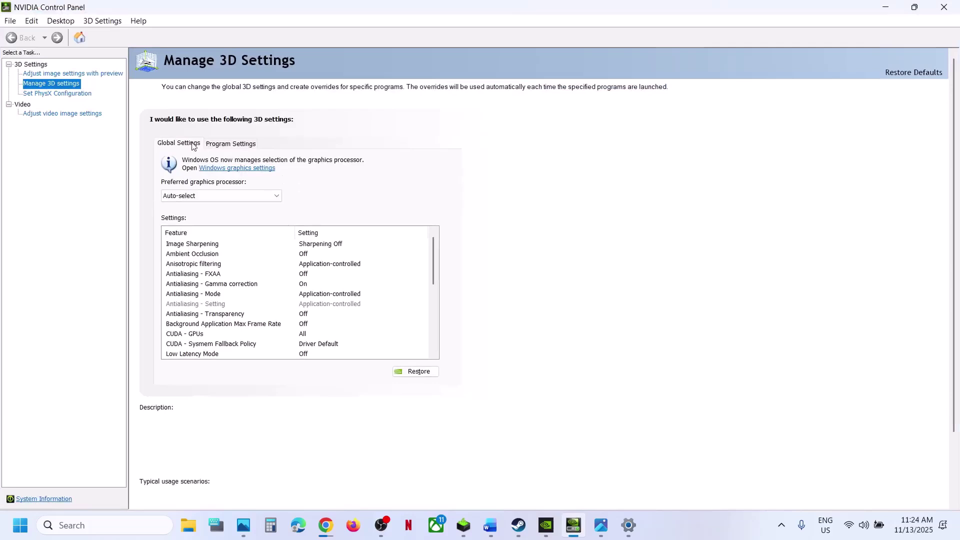
pyautogui.click(221, 145)
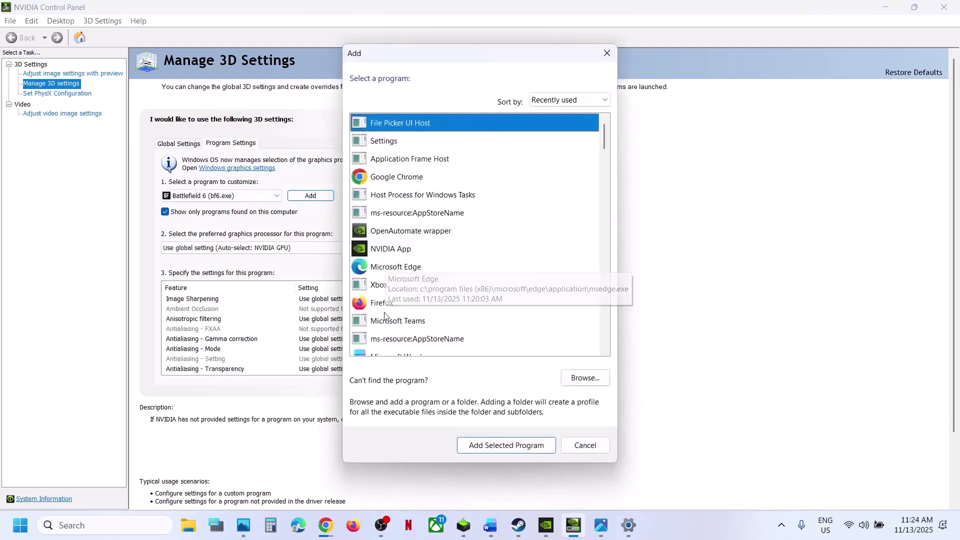
# Step: Browse for a program to add and go to the Program Files (x86)\Steam folder on the C: drive
pyautogui.click(582, 380)
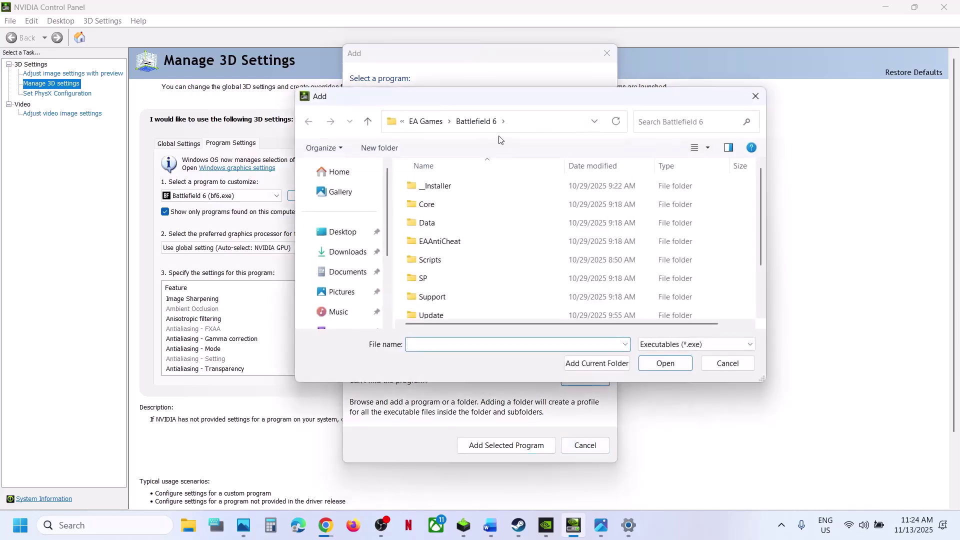
pyautogui.scroll(-3, 343, 280)
pyautogui.click(340, 267)
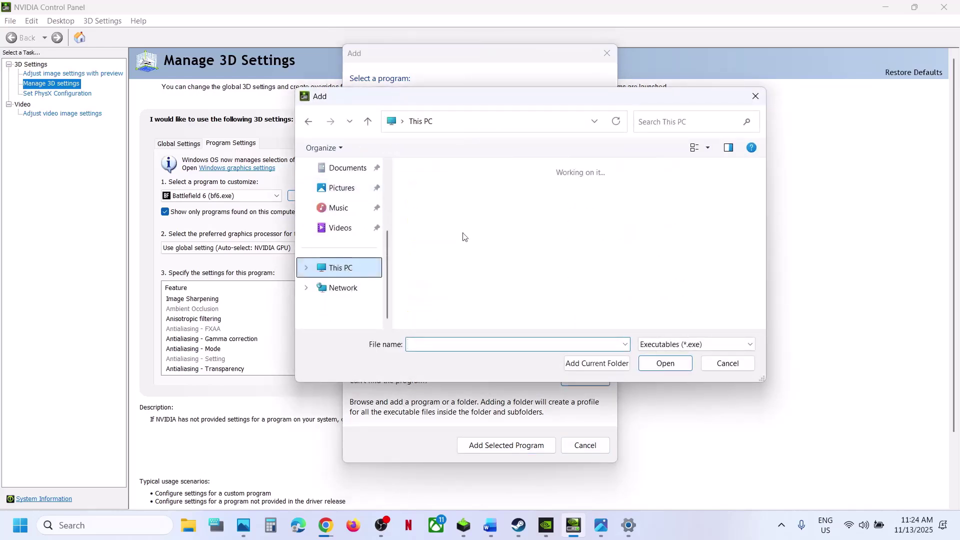
pyautogui.doubleClick(458, 200)
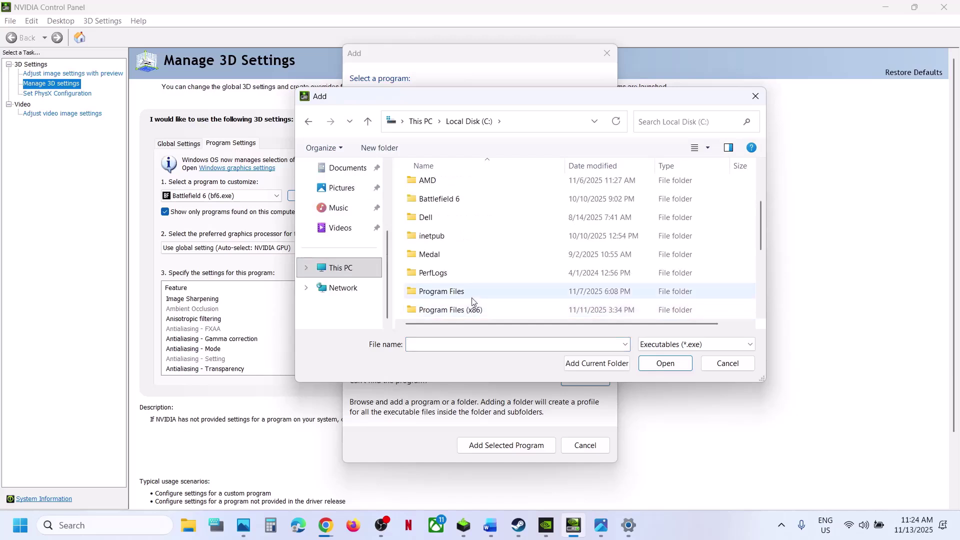
pyautogui.doubleClick(465, 310)
pyautogui.click(458, 240)
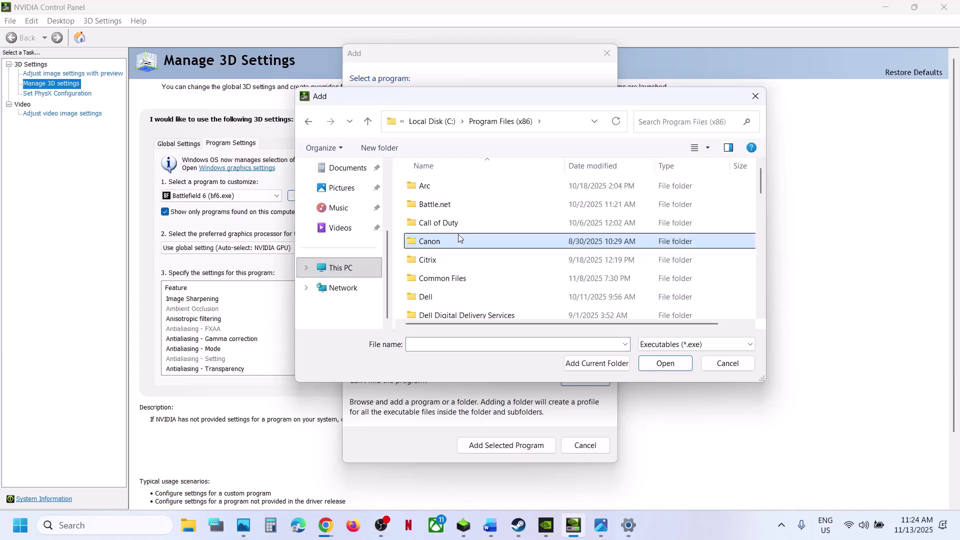
pyautogui.scroll(-5, 458, 233)
pyautogui.doubleClick(446, 223)
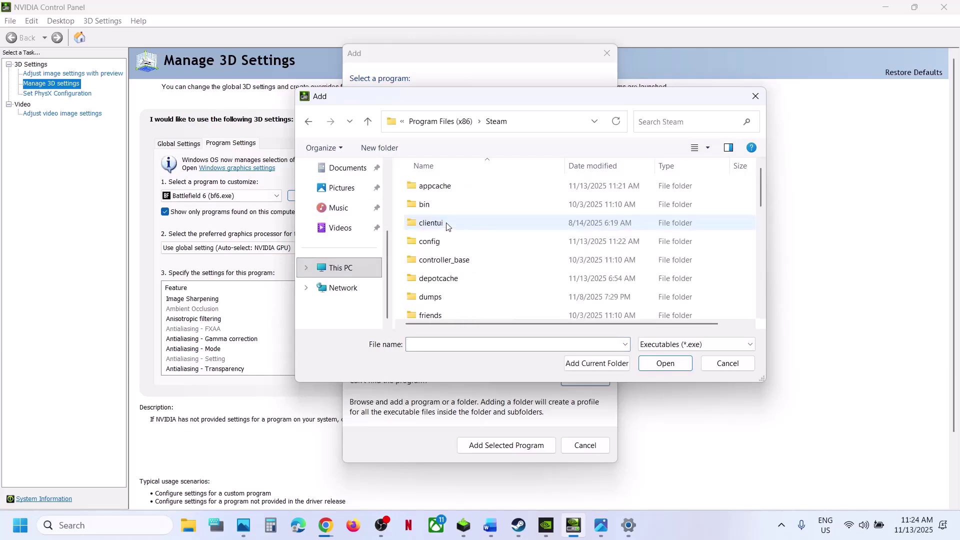
# Step: Add Anno117 from steamapps\common\Anno 117 - Pax Romana\Bin\Win64 as a program to customize
pyautogui.scroll(-5, 446, 227)
pyautogui.doubleClick(442, 205)
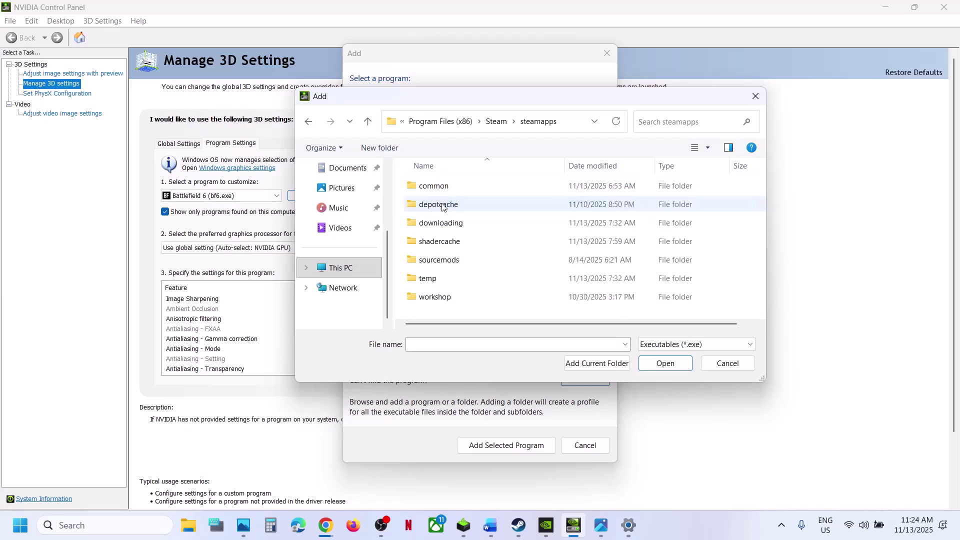
pyautogui.doubleClick(442, 187)
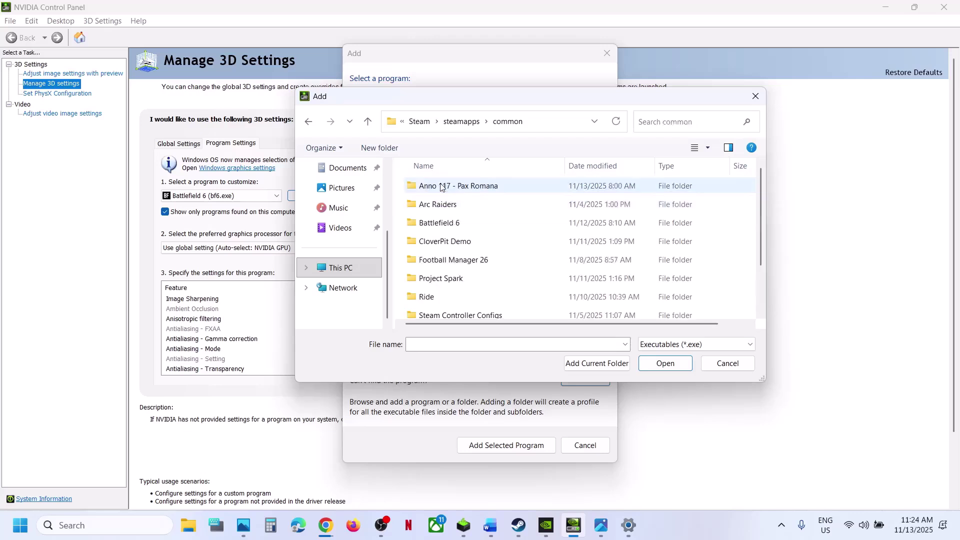
pyautogui.doubleClick(455, 190)
pyautogui.doubleClick(454, 190)
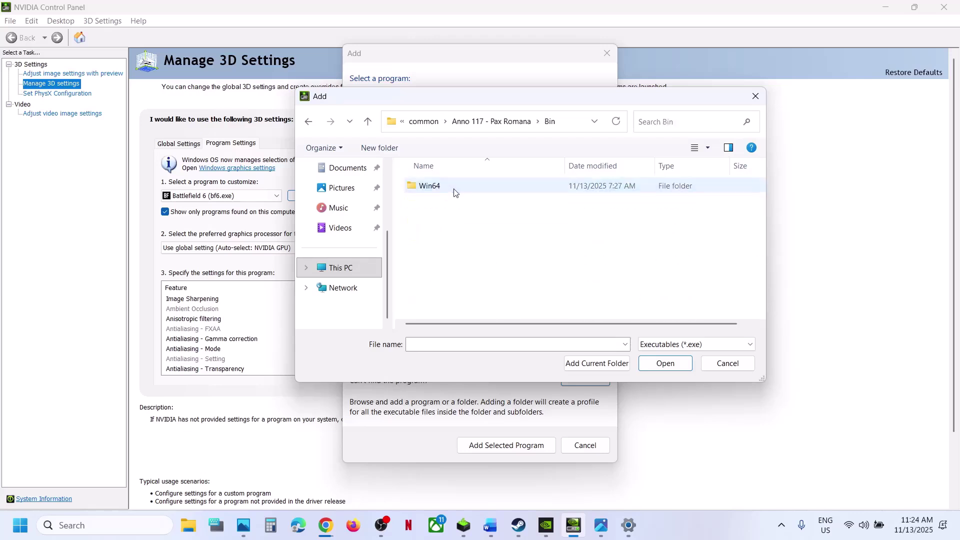
pyautogui.doubleClick(450, 188)
pyautogui.click(447, 207)
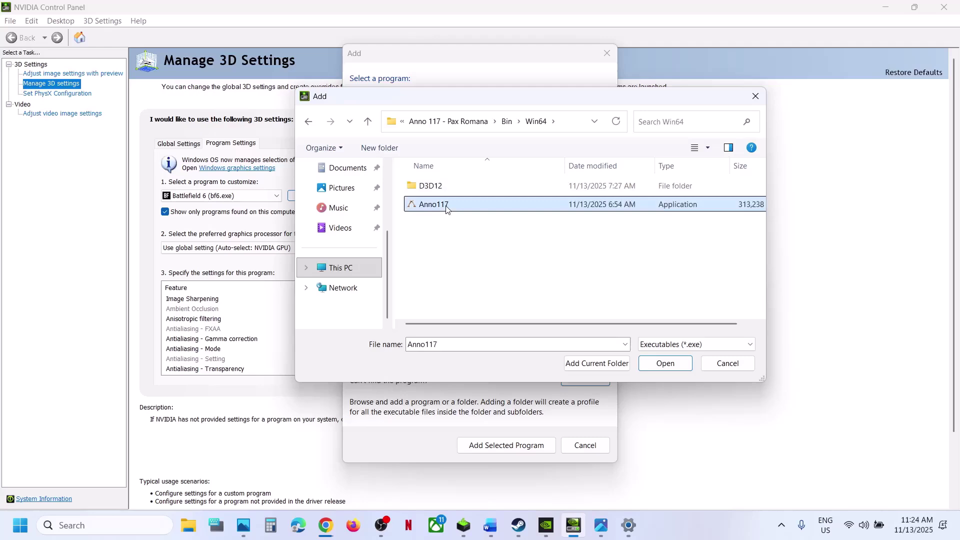
pyautogui.click(665, 363)
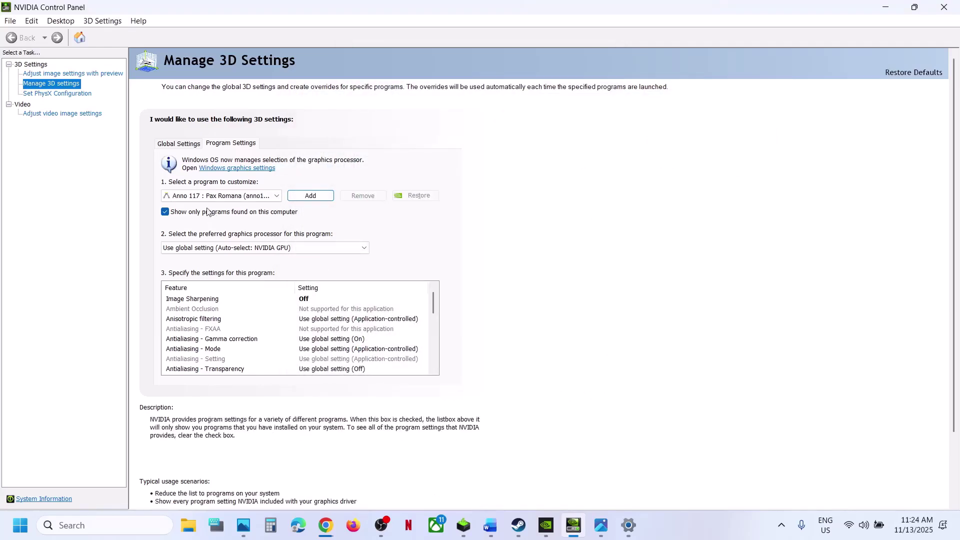
# Step: Set the game's preferred graphics processor to High-performance NVIDIA processor and apply the change
pyautogui.click(255, 248)
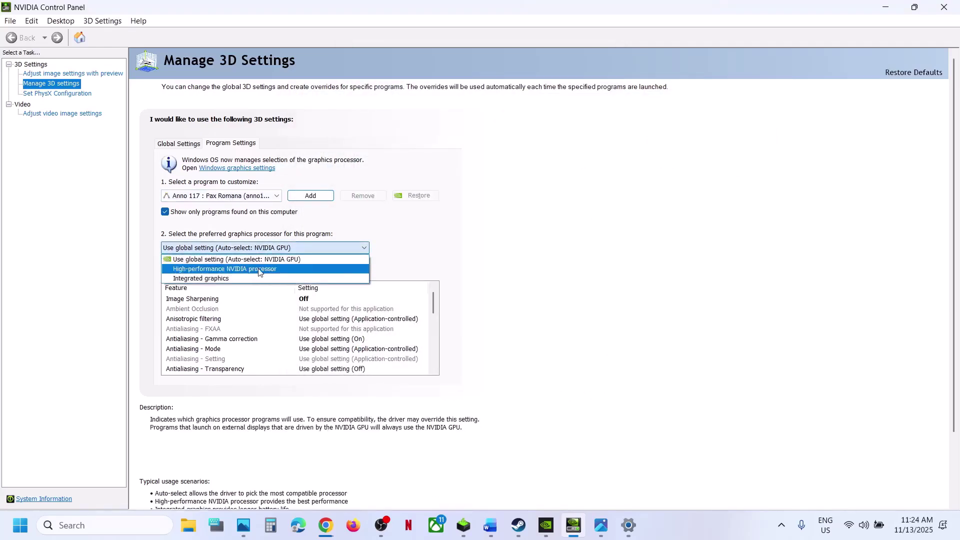
pyautogui.click(258, 270)
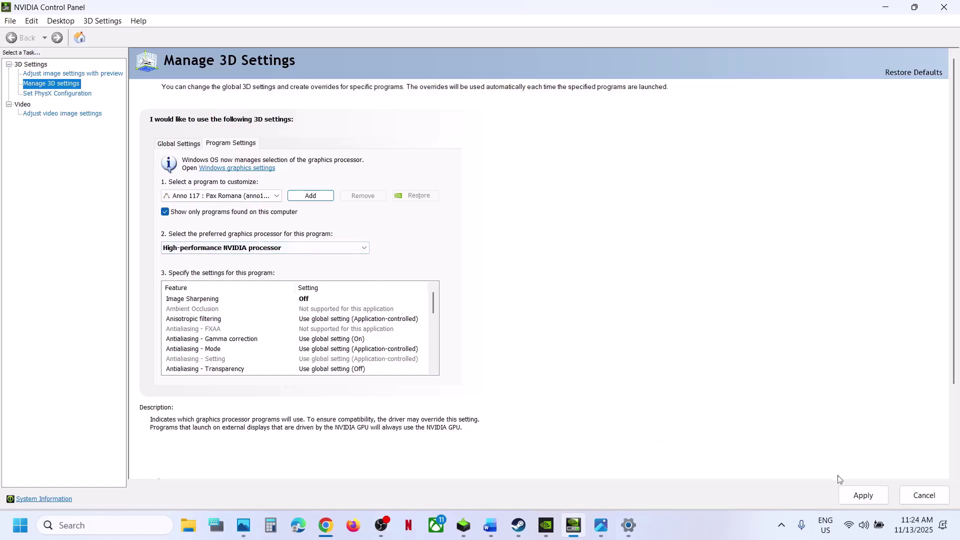
pyautogui.click(856, 497)
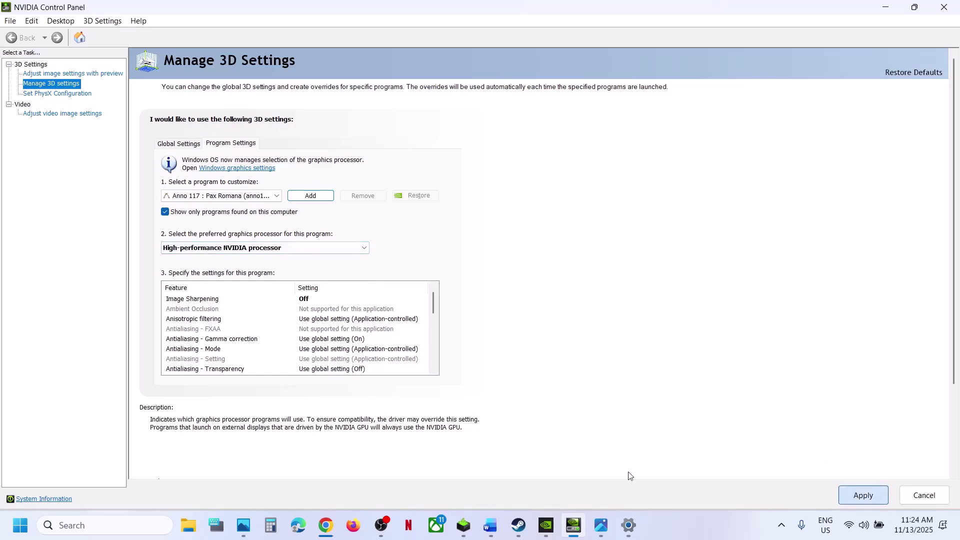
# Step: Switch to the Word document and highlight the Step 2 advice on the monitor connection, dedicated graphics and rolling back the graphics driver
pyautogui.click(492, 533)
pyautogui.moveTo(736, 260); pyautogui.dragTo(222, 346)
pyautogui.click(781, 260)
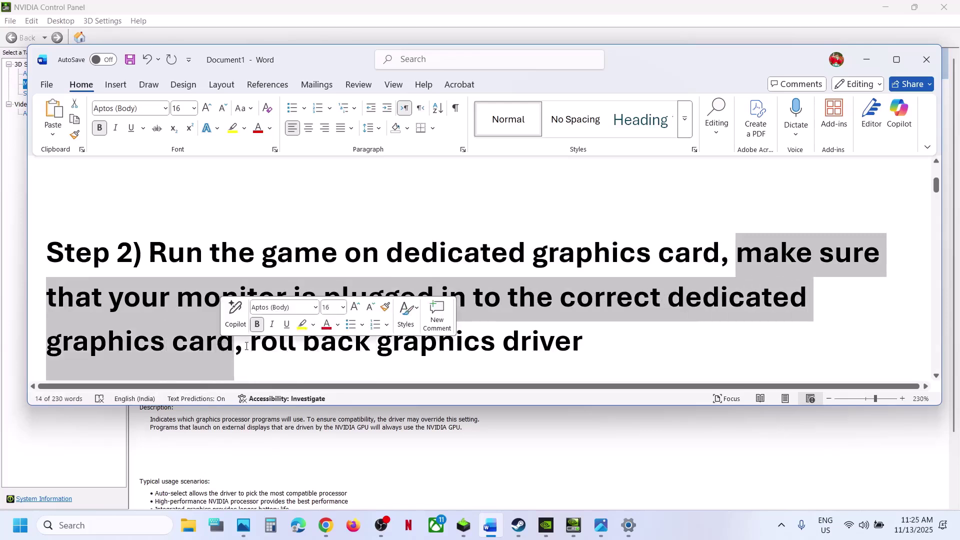
pyautogui.moveTo(456, 252); pyautogui.dragTo(650, 252)
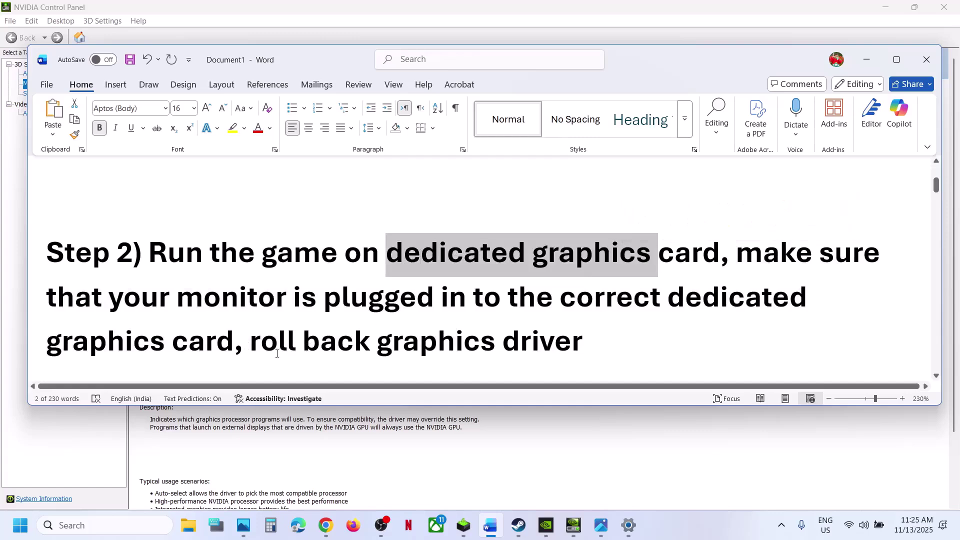
pyautogui.moveTo(257, 343); pyautogui.dragTo(559, 337)
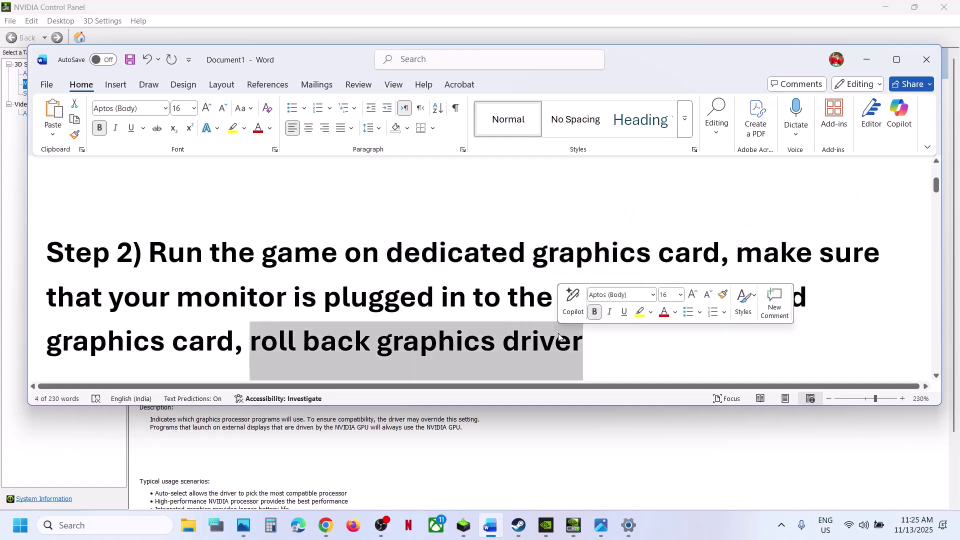
# Step: Switch to Chrome, return to the NVIDIA driver results, list the older versions and highlight Game Ready drivers 581.57 and 581.42
pyautogui.click(334, 533)
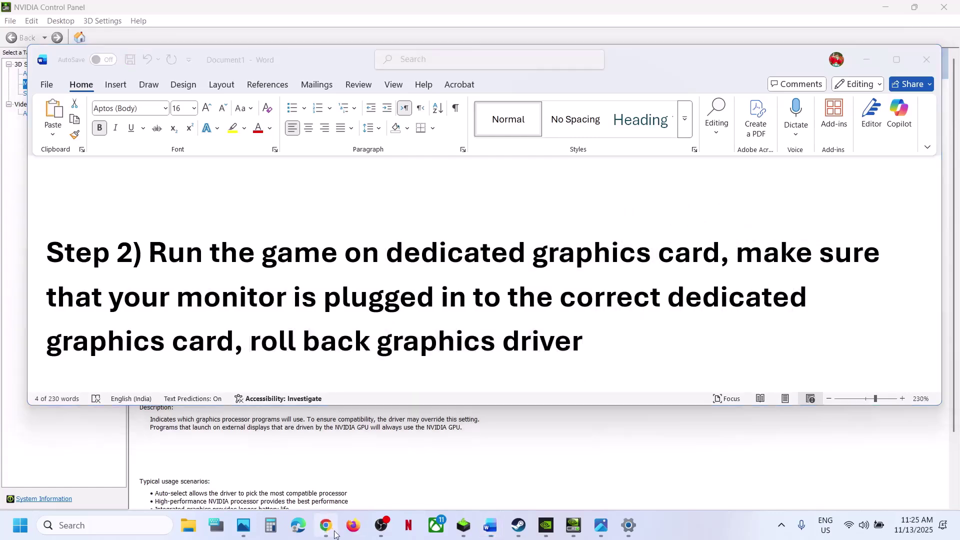
pyautogui.click(122, 19)
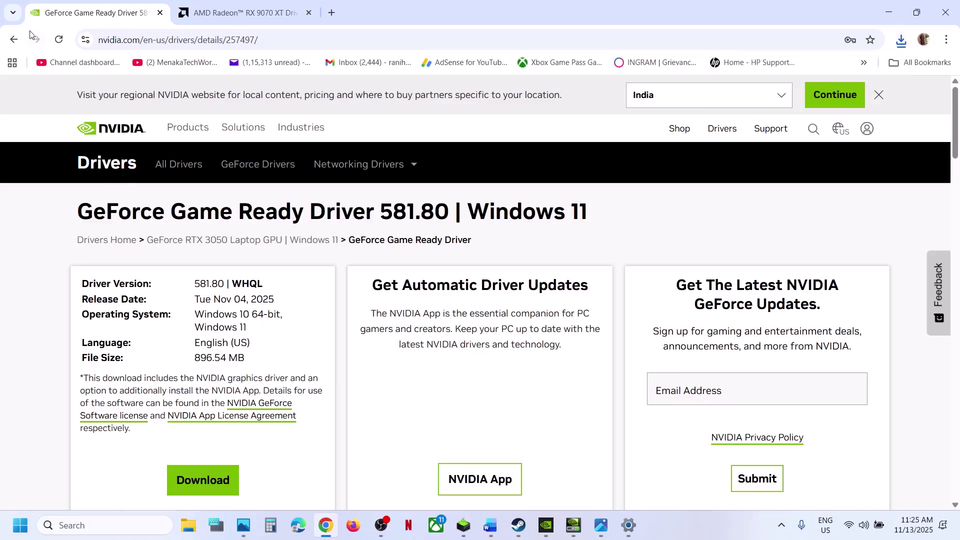
pyautogui.click(14, 40)
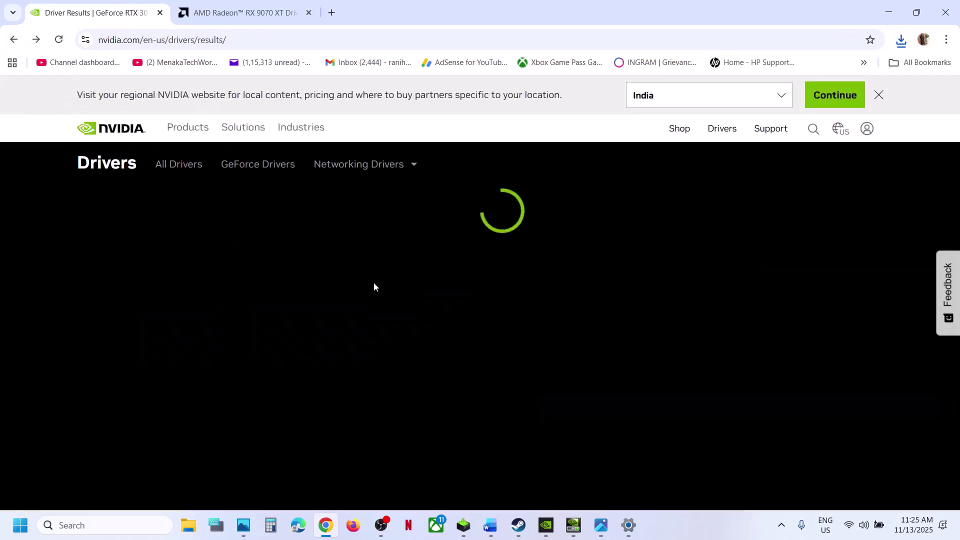
pyautogui.scroll(-1, 294, 326)
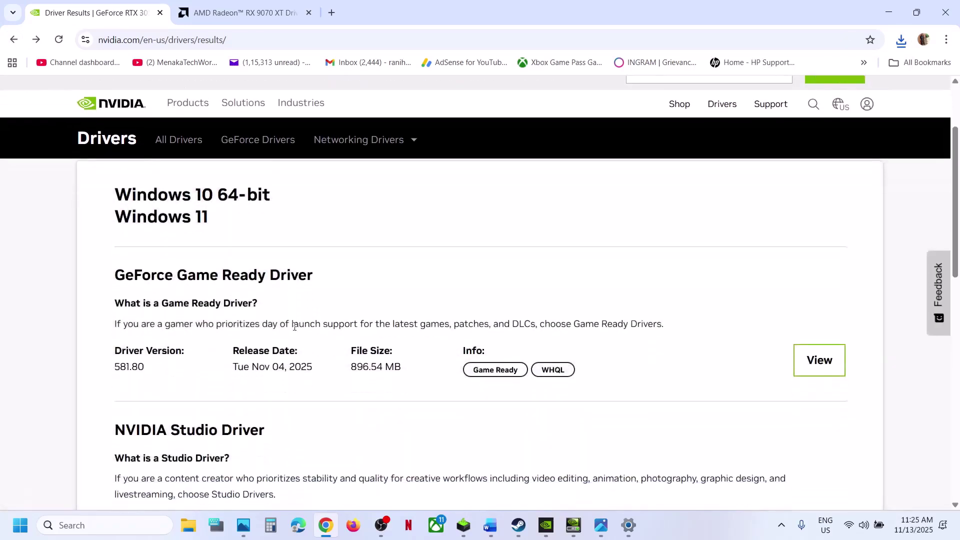
pyautogui.scroll(-3, 294, 326)
pyautogui.click(196, 421)
pyautogui.scroll(-4, 195, 426)
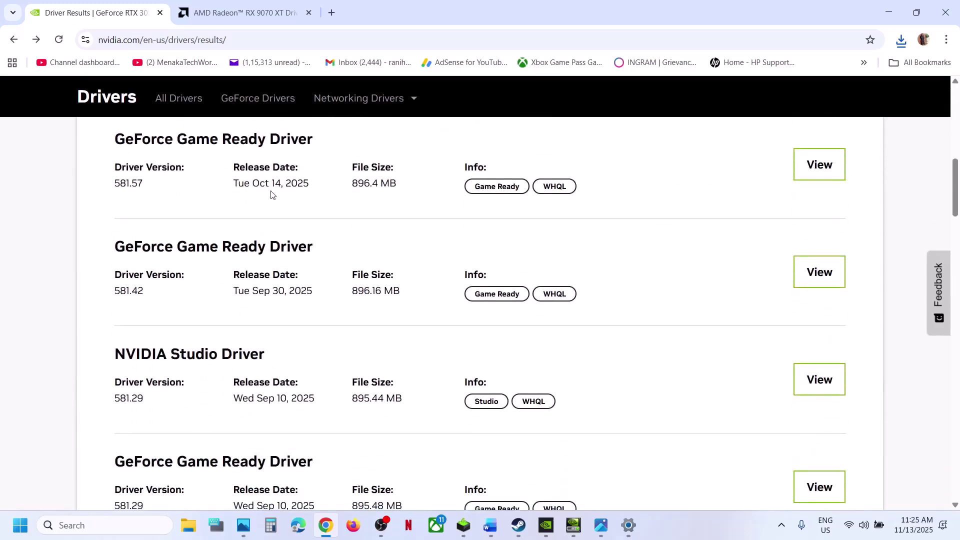
pyautogui.moveTo(130, 181); pyautogui.dragTo(166, 192)
pyautogui.moveTo(116, 291); pyautogui.dragTo(413, 313)
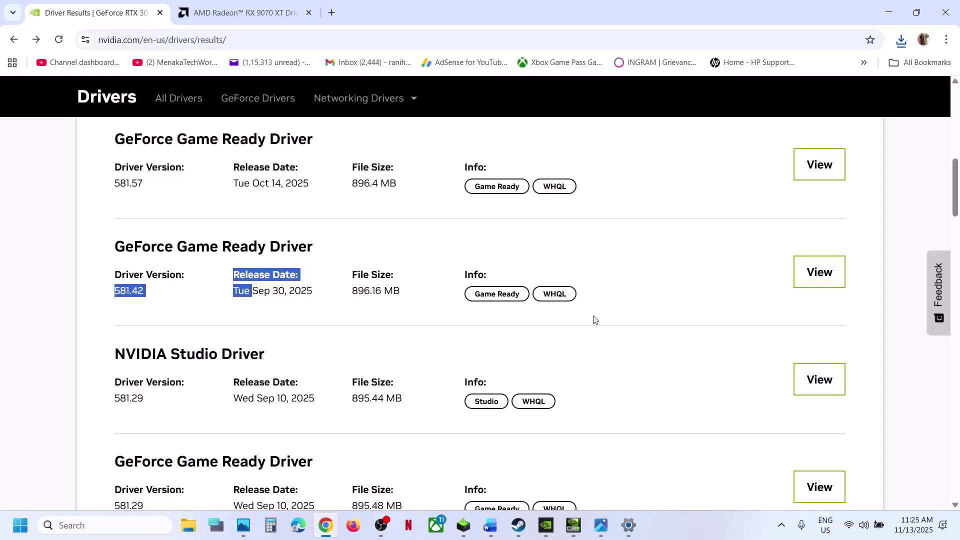
# Step: Show the NVIDIA Installer's clean installation option again and display the Windows power options for a restart
pyautogui.click(464, 531)
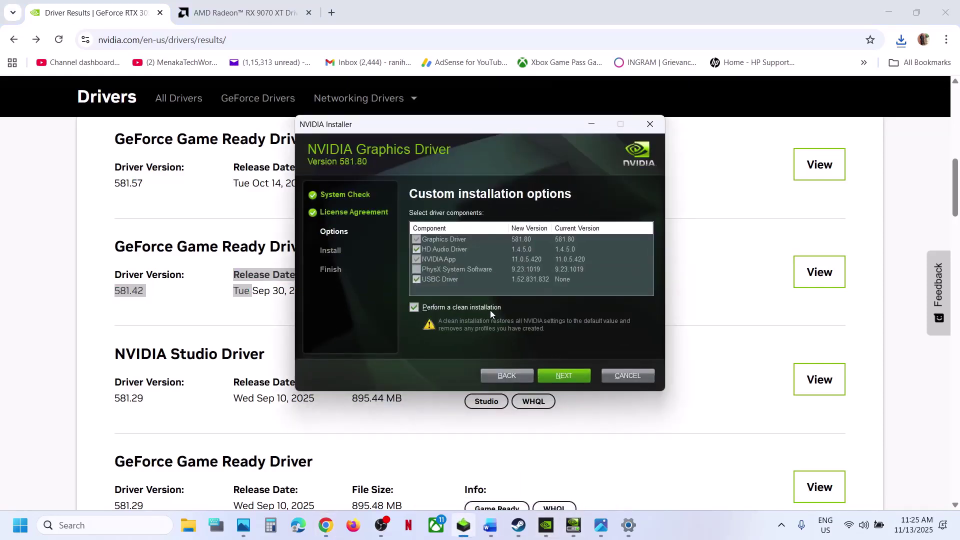
pyautogui.click(35, 413)
pyautogui.click(20, 525)
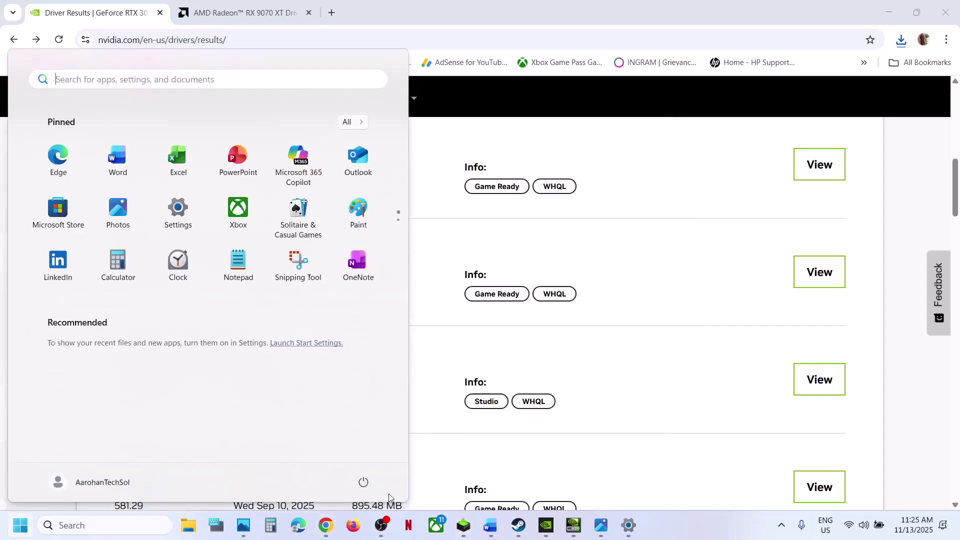
pyautogui.click(363, 482)
# Step: Return to AMD's driver search page and select Graphics, Radeon RX, Radeon RX 9000 Series and AMD Radeon RX 9070 XT to load its drivers
pyautogui.click(248, 8)
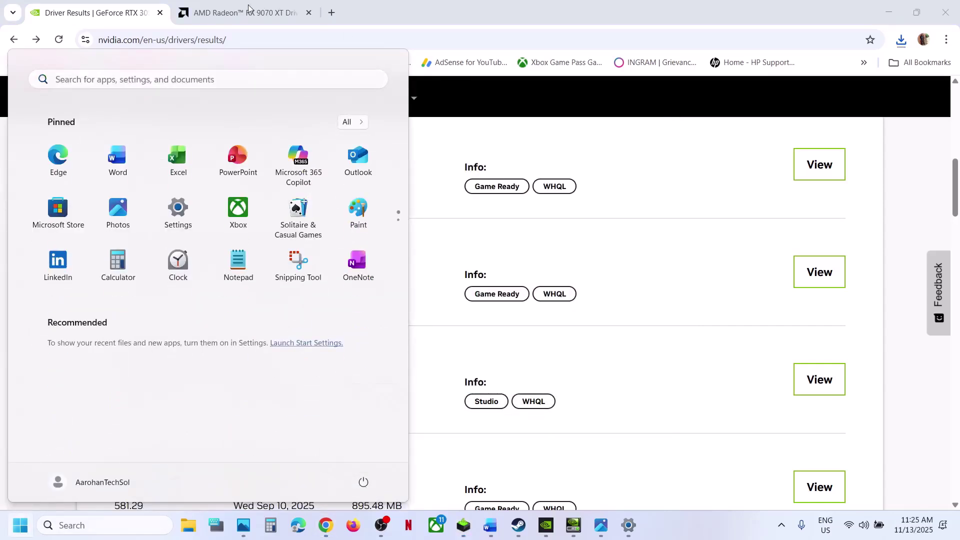
pyautogui.click(249, 8)
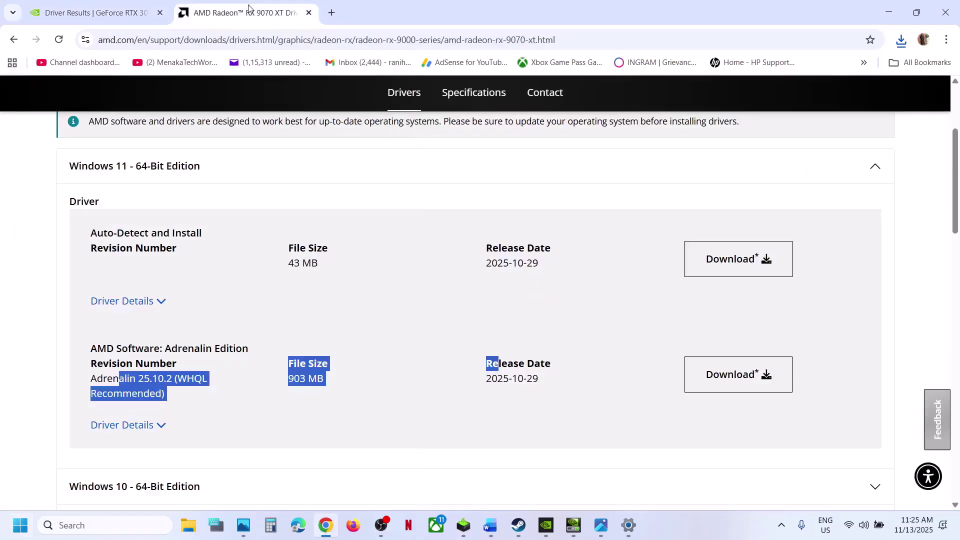
pyautogui.click(15, 40)
pyautogui.scroll(2, 150, 240)
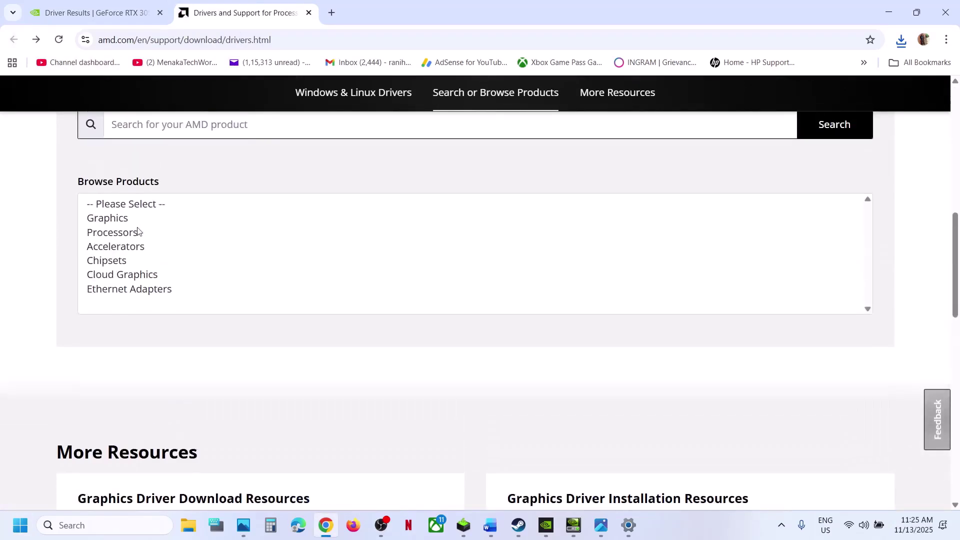
pyautogui.click(123, 218)
pyautogui.click(135, 275)
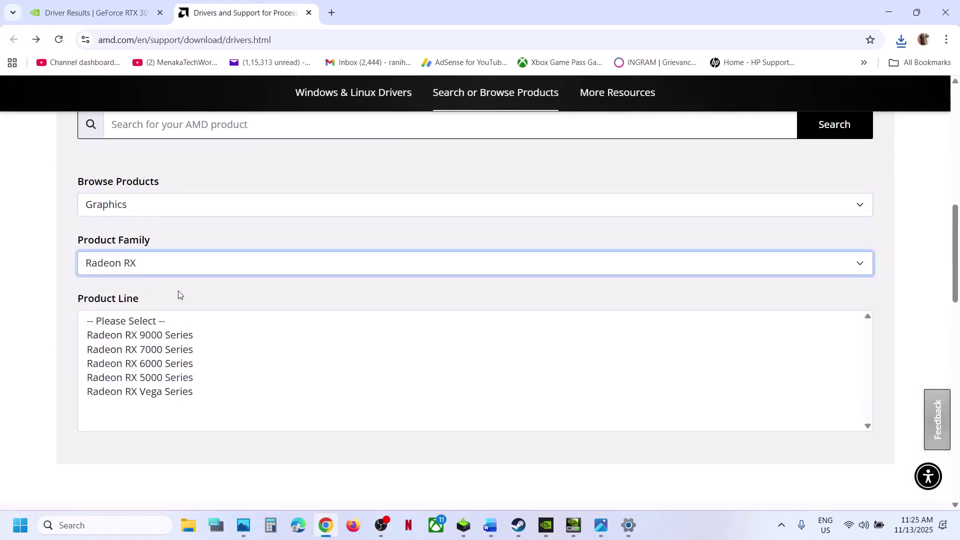
pyautogui.click(155, 336)
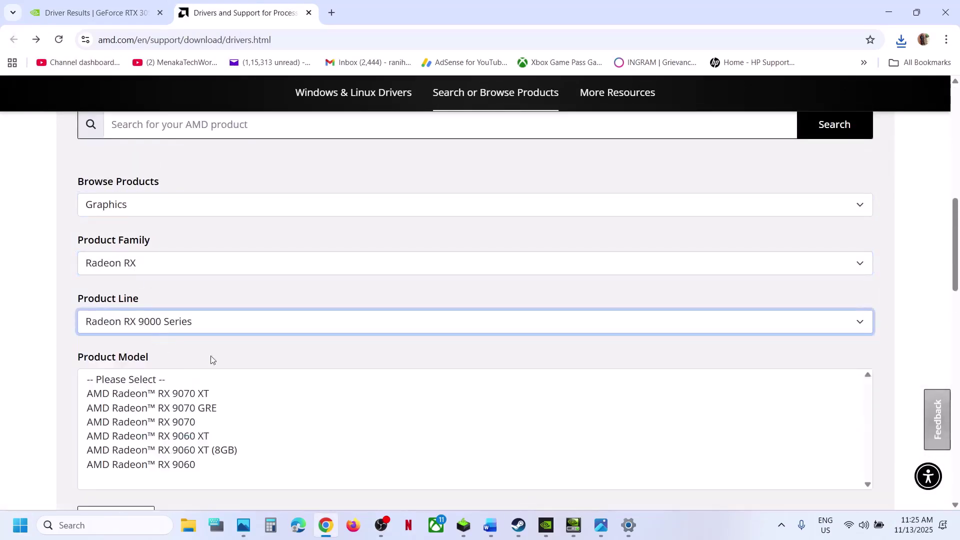
pyautogui.click(165, 394)
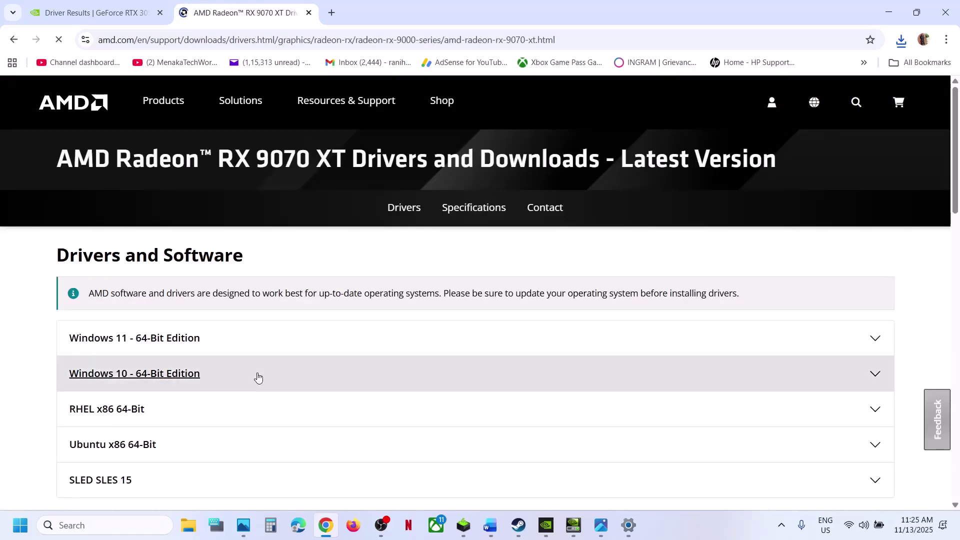
# Step: Open the previous driver versions for the RX 9070 XT and list the older Windows 11 - 64-Bit Edition drivers
pyautogui.scroll(-4, 257, 379)
pyautogui.click(121, 364)
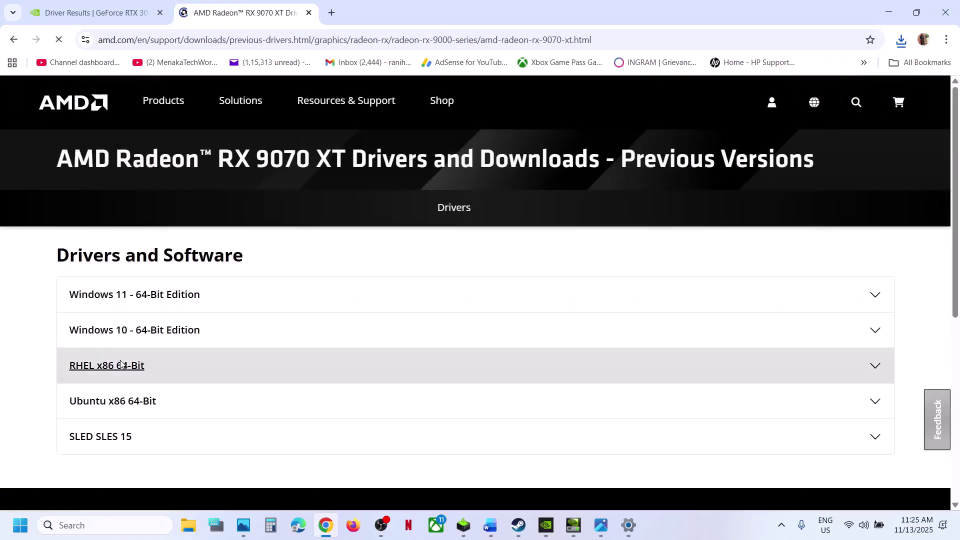
pyautogui.click(145, 298)
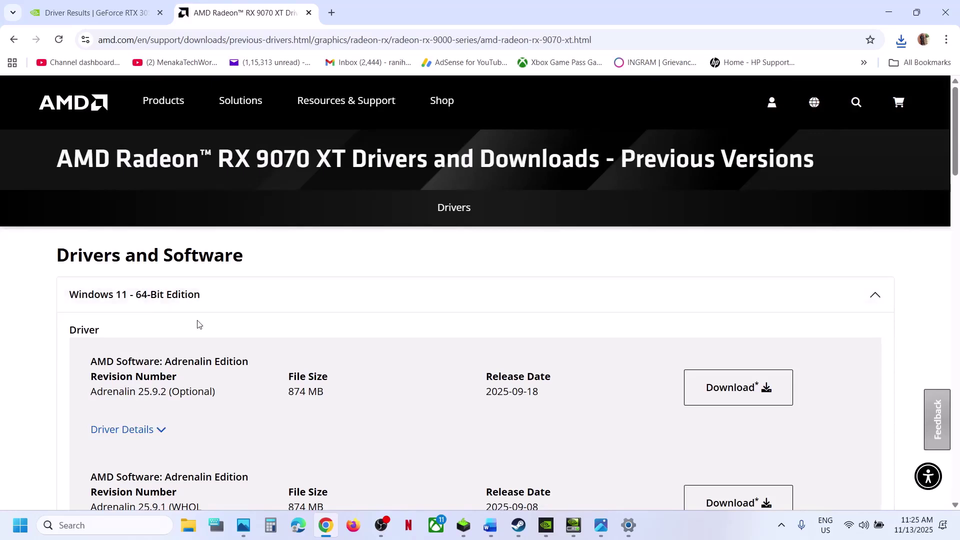
pyautogui.scroll(-2, 197, 323)
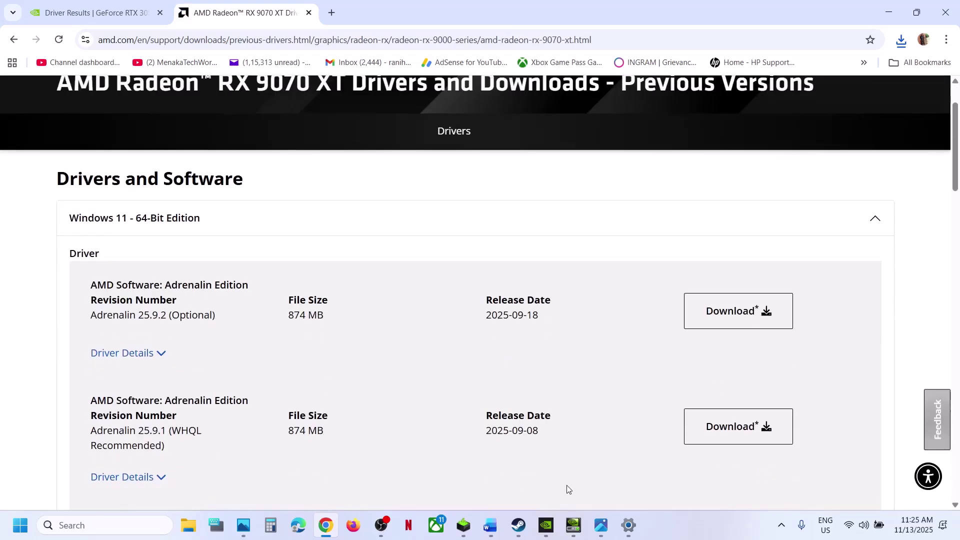
# Step: Switch to the Word document, review the Step 2 rollback advice and copy "Intel Driver & Support Assistant" from Step 3
pyautogui.click(490, 525)
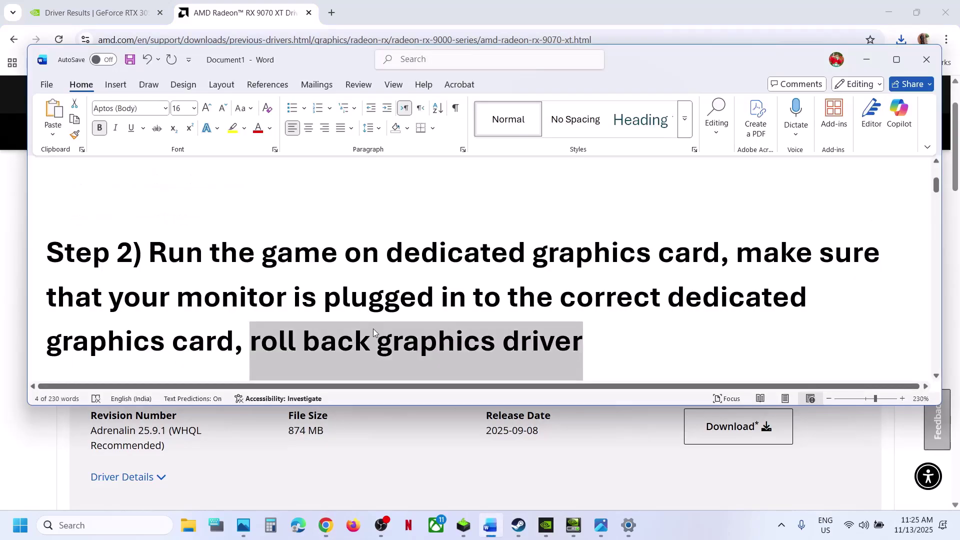
pyautogui.scroll(-2, 374, 329)
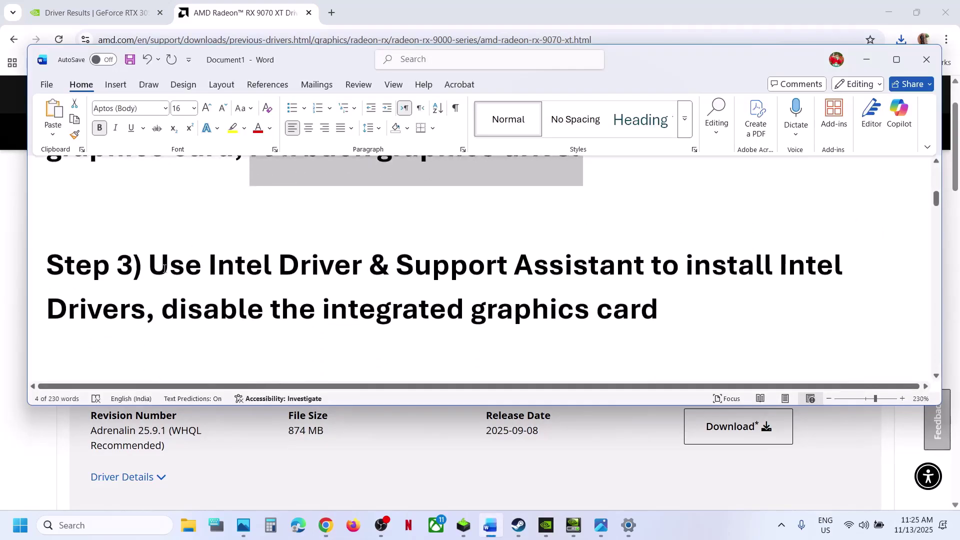
pyautogui.moveTo(209, 261); pyautogui.dragTo(649, 265)
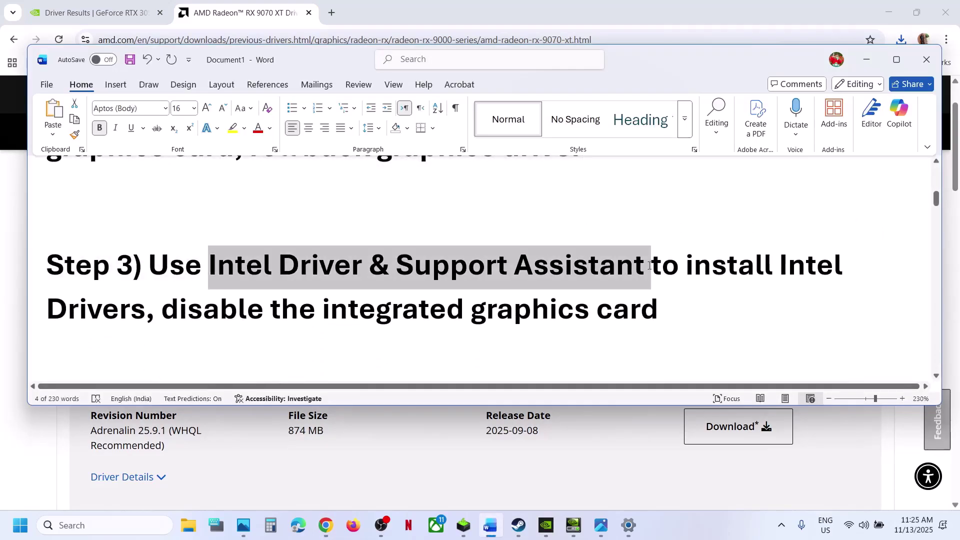
pyautogui.scroll(3, 477, 268)
pyautogui.moveTo(250, 273); pyautogui.dragTo(578, 278)
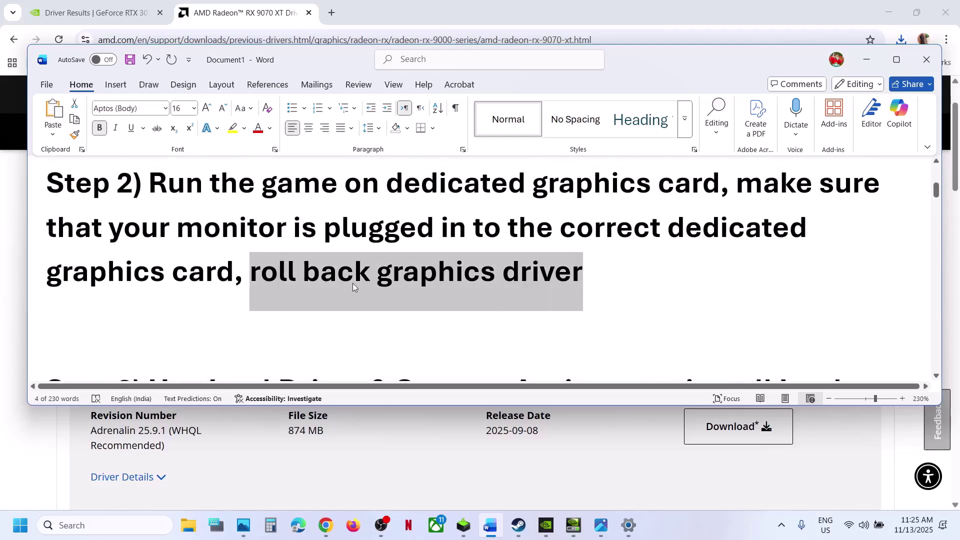
pyautogui.scroll(-3, 352, 283)
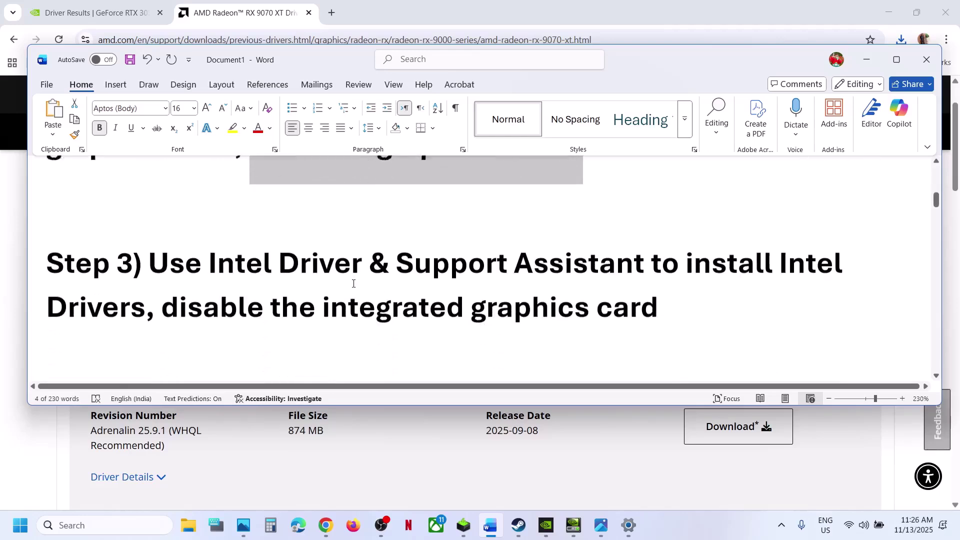
pyautogui.moveTo(210, 242); pyautogui.dragTo(620, 250)
pyautogui.hotkey('ctrl', 'c')
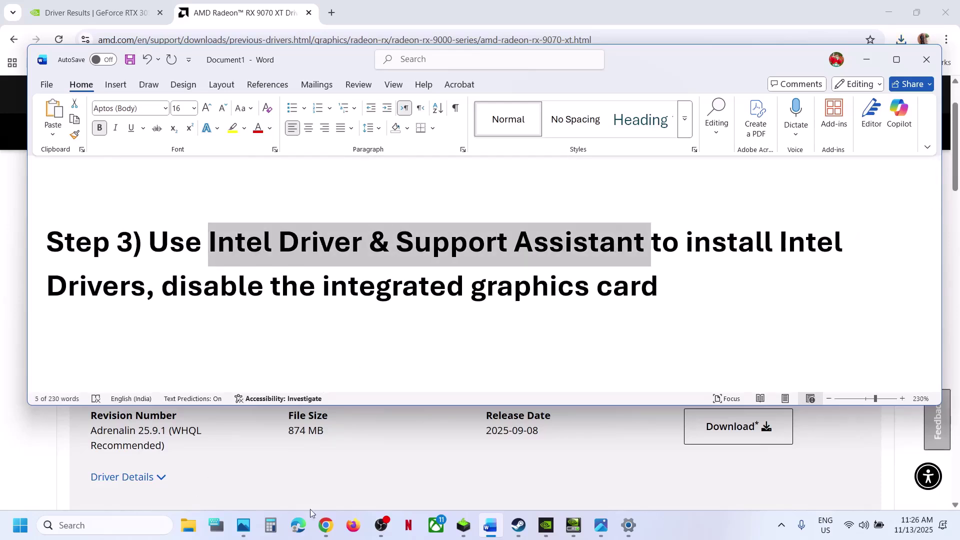
# Step: Search Google for the copied text in a new Chrome tab and open Intel's Driver & Support Assistant page
pyautogui.click(325, 525)
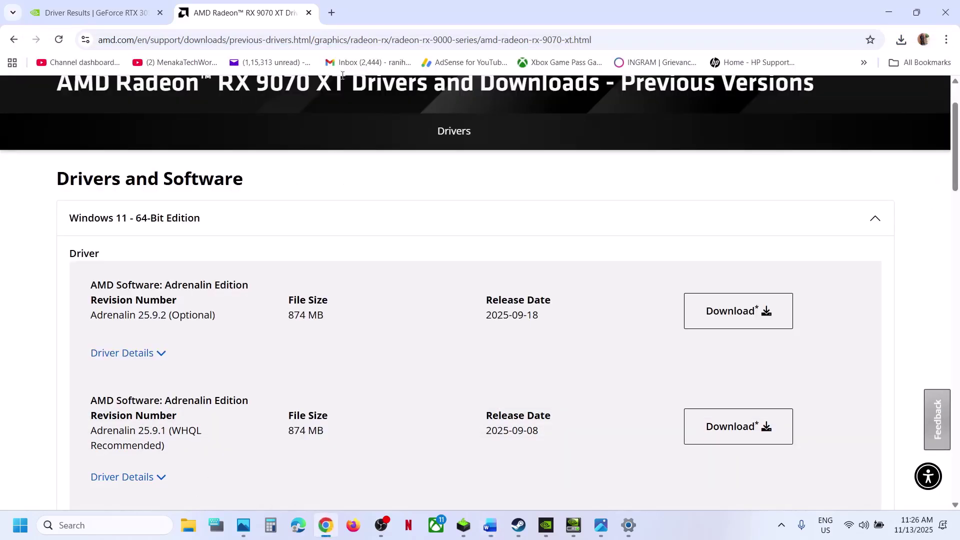
pyautogui.click(338, 12)
pyautogui.hotkey('ctrl', 'v')
pyautogui.press('Return')
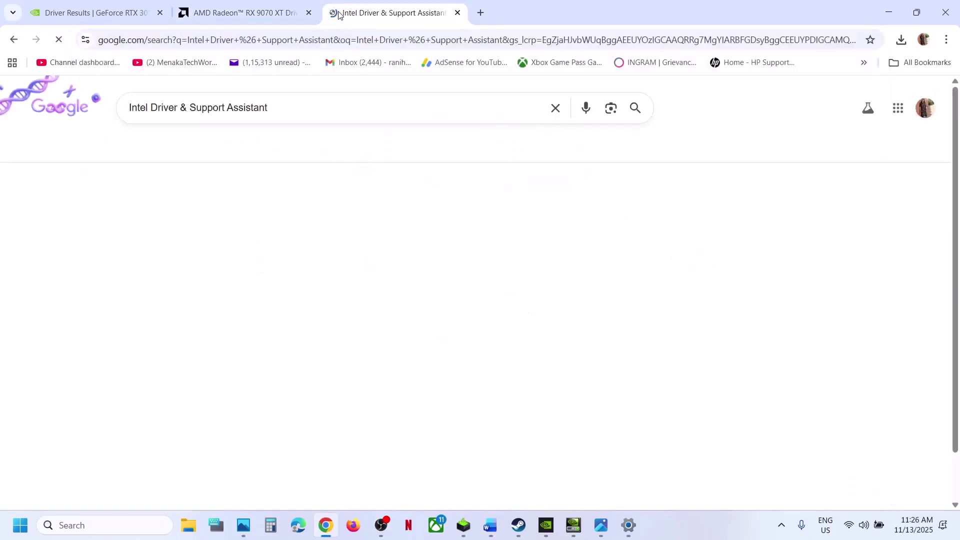
pyautogui.click(223, 216)
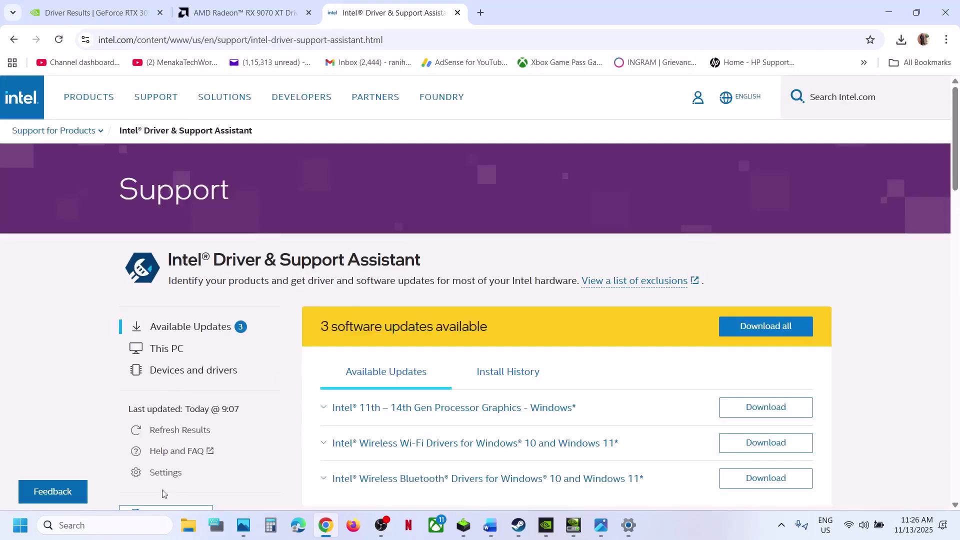
# Step: Find and launch the Intel Driver & Support Assistant app through Windows search and go to its option for downloading all available updates
pyautogui.click(135, 516)
pyautogui.hotkey('ctrl', 'v')
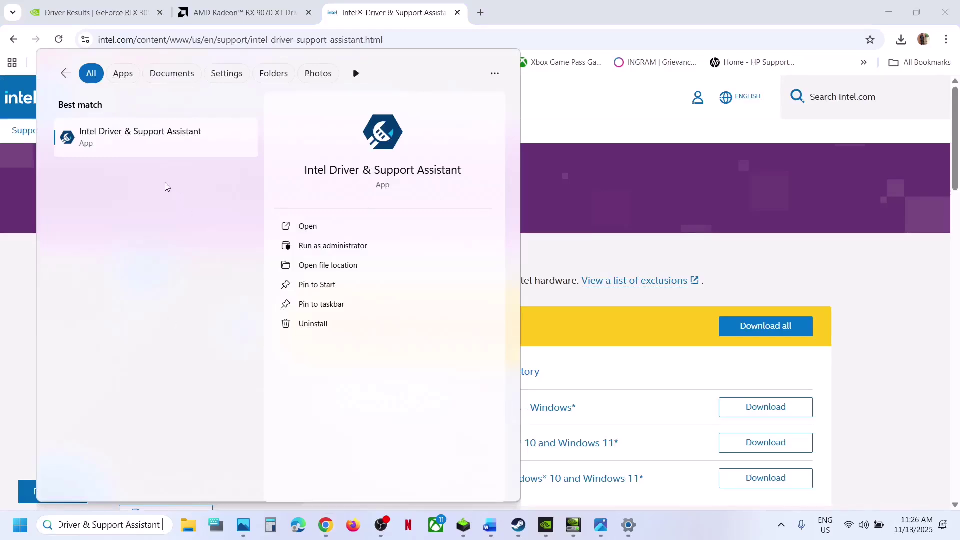
pyautogui.click(131, 131)
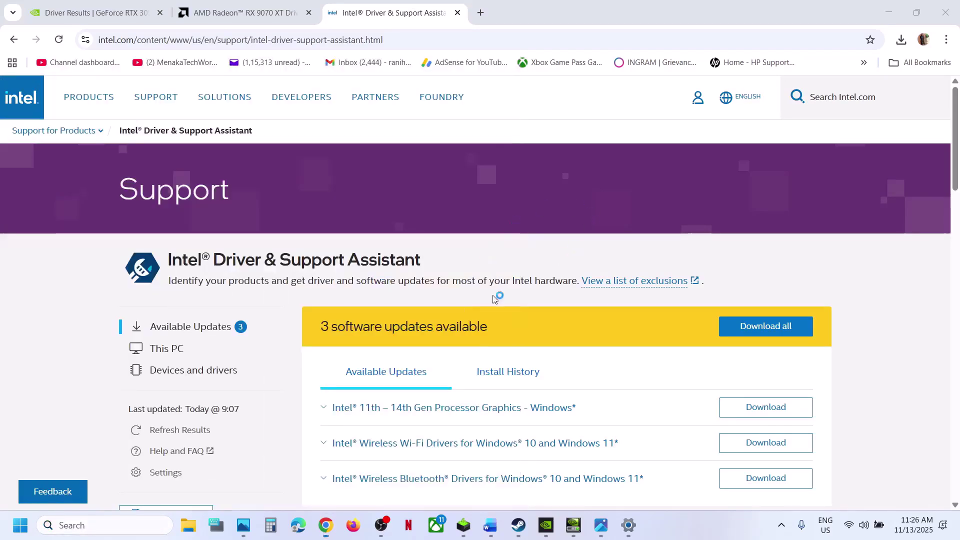
pyautogui.scroll(-1, 521, 338)
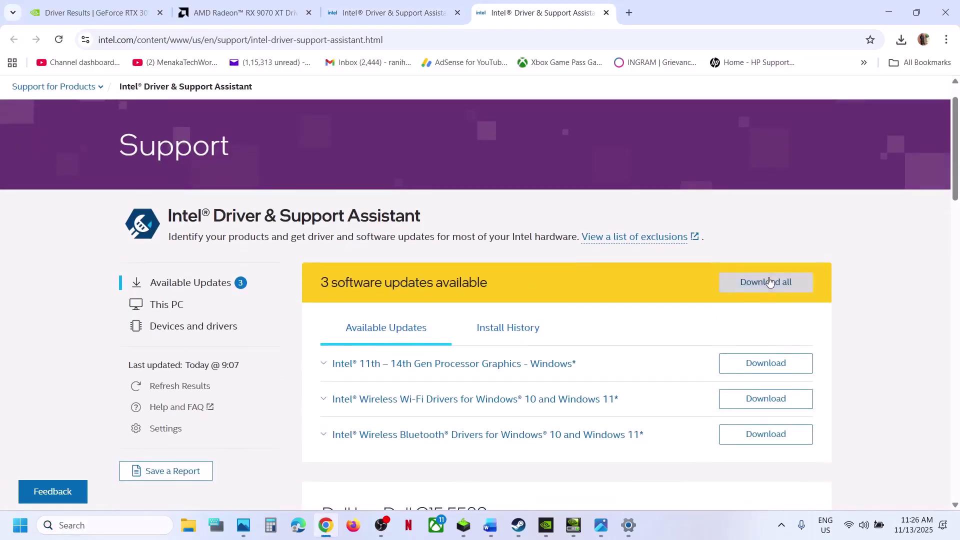
pyautogui.click(765, 292)
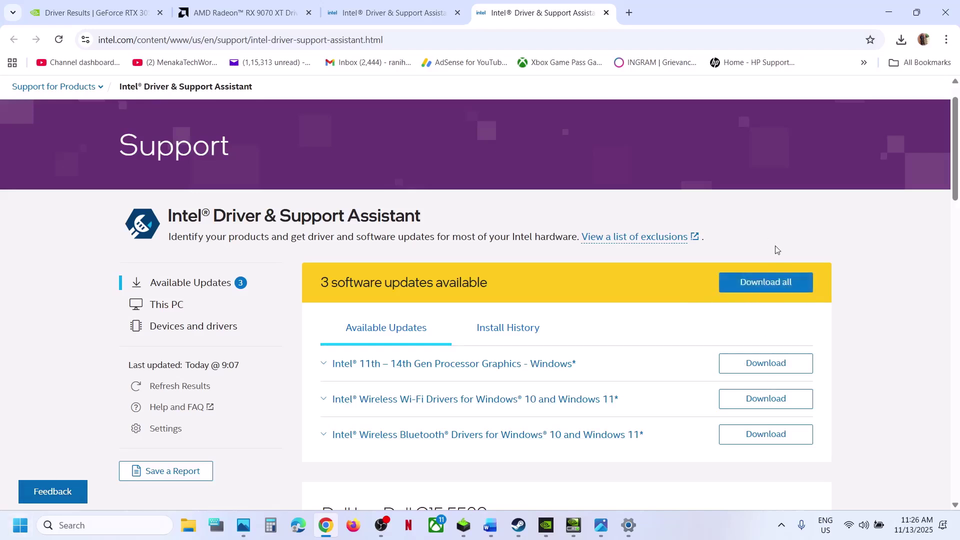
# Step: Display the Windows power options for a restart and highlight the Step 3 advice in Word on disabling the integrated graphics card
pyautogui.click(20, 524)
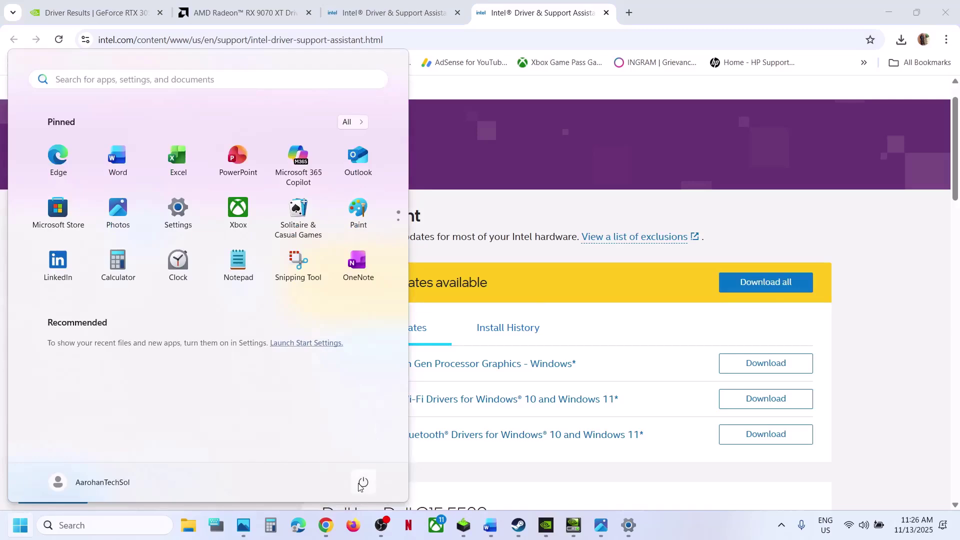
pyautogui.click(364, 481)
pyautogui.click(490, 525)
pyautogui.click(490, 525)
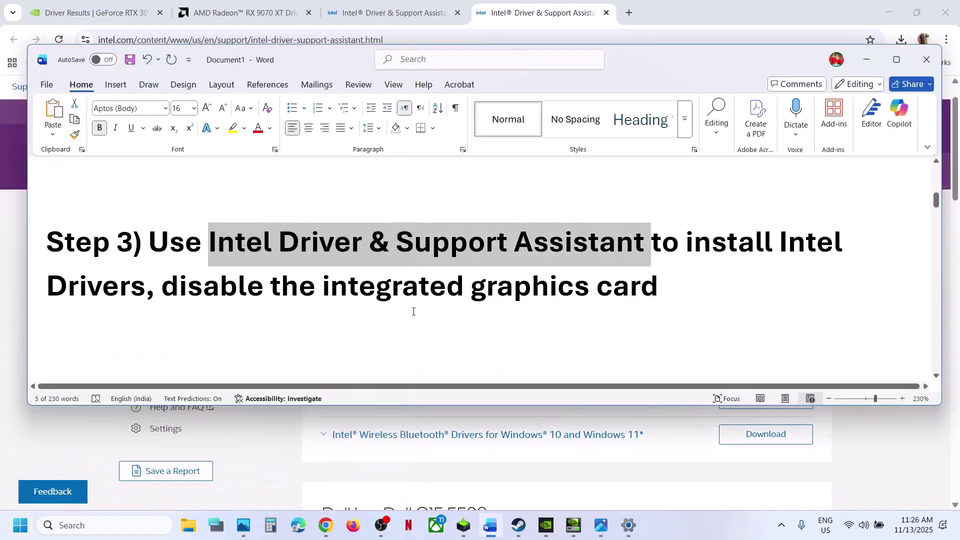
pyautogui.scroll(-1, 402, 310)
pyautogui.moveTo(202, 290); pyautogui.dragTo(718, 281)
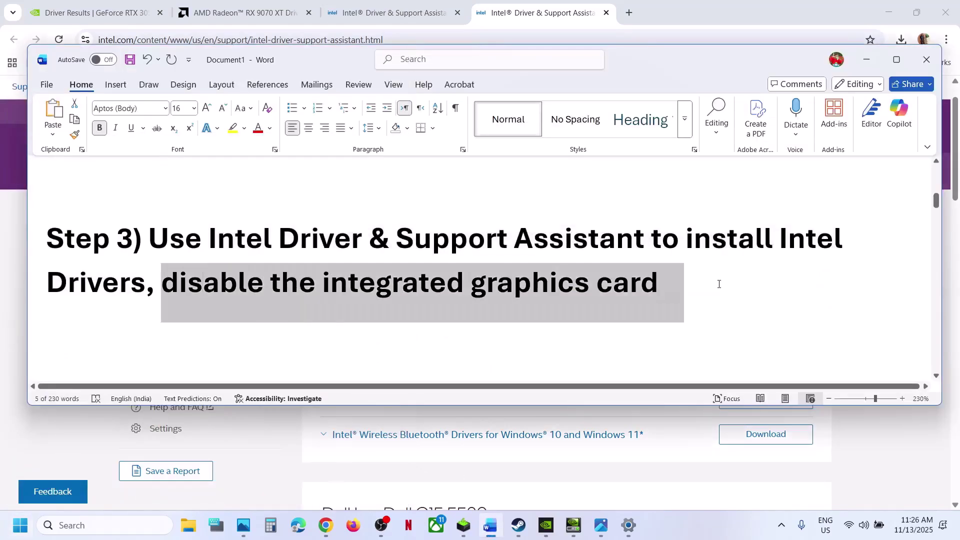
# Step: Open Device Manager, bring it up over the Steam library, expand Display adapters and select Intel(R) Iris(R) Xe Graphics
pyautogui.rightClick(4, 529)
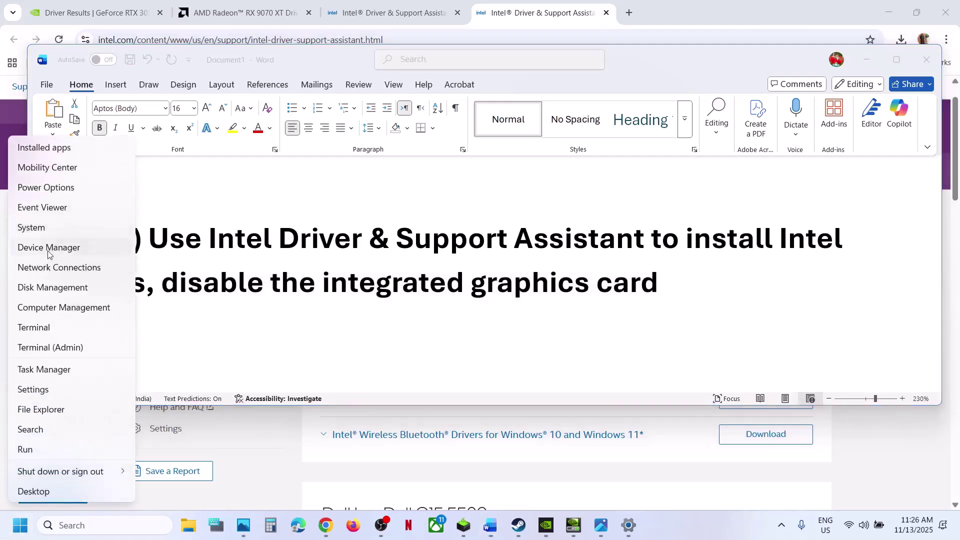
pyautogui.click(47, 251)
pyautogui.click(511, 527)
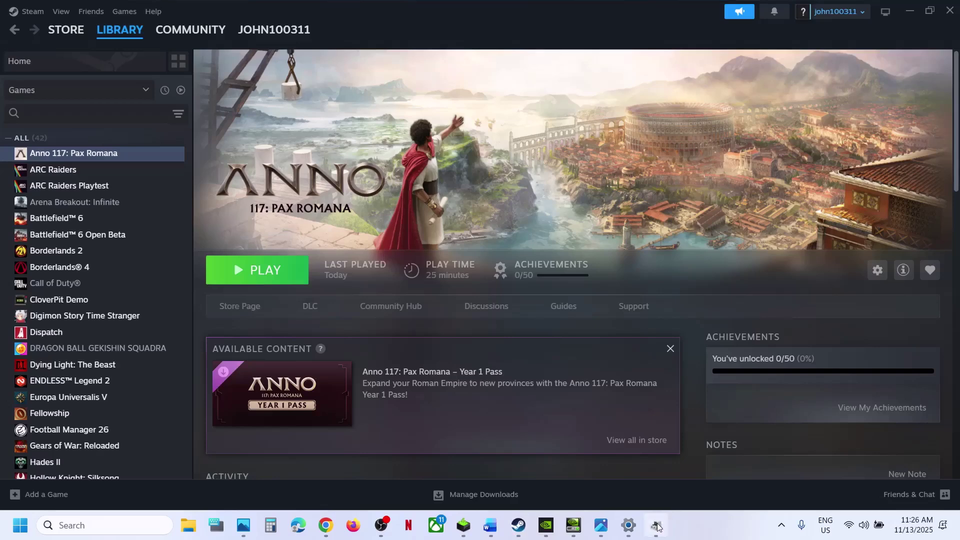
pyautogui.click(657, 525)
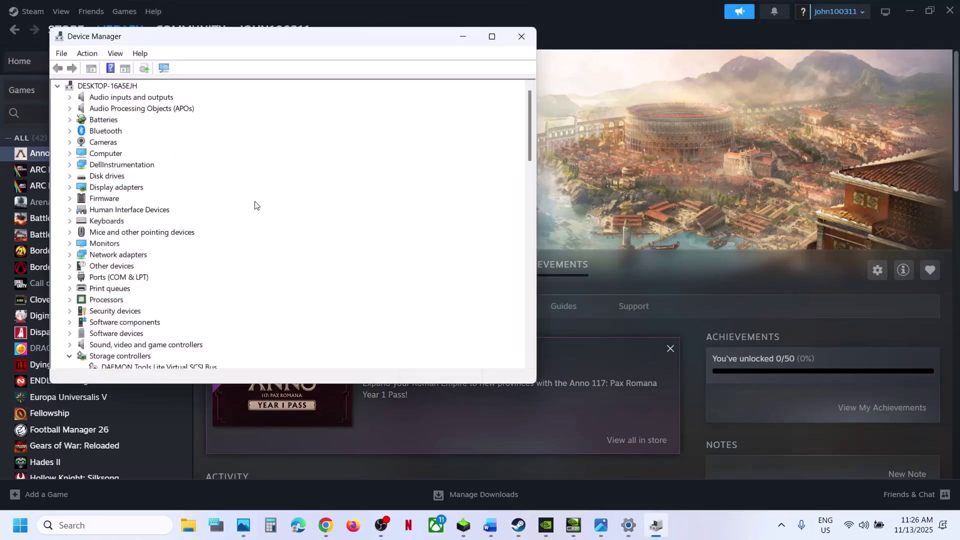
pyautogui.click(69, 188)
pyautogui.click(133, 200)
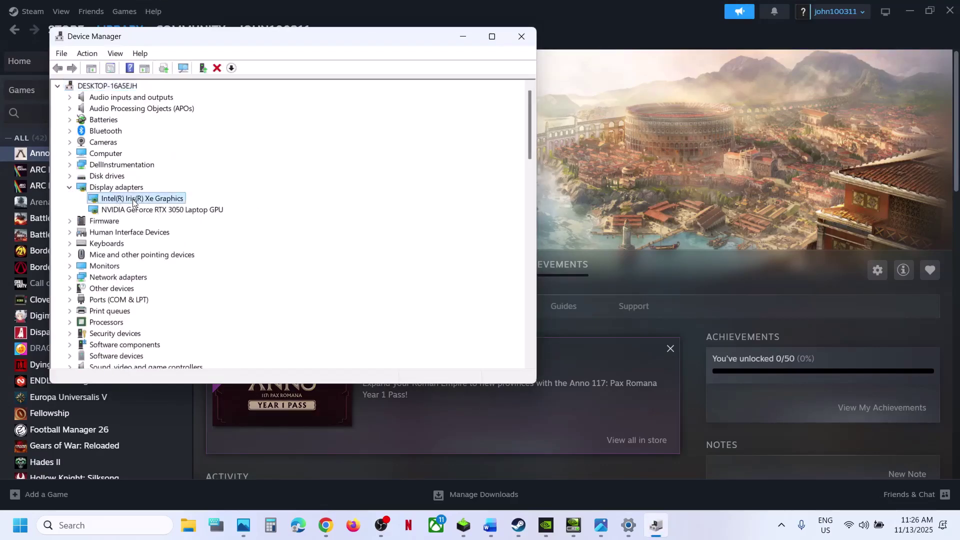
# Step: Compare the NVIDIA and Intel adapters, show the Intel adapter's Disable device option without applying it, and return to the game's Steam page
pyautogui.click(139, 211)
pyautogui.click(130, 200)
pyautogui.rightClick(134, 201)
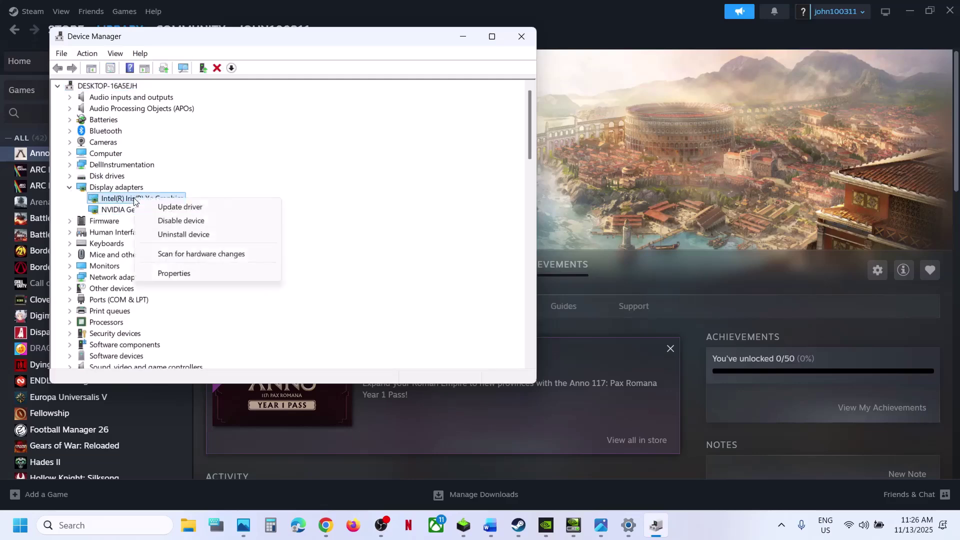
pyautogui.click(626, 173)
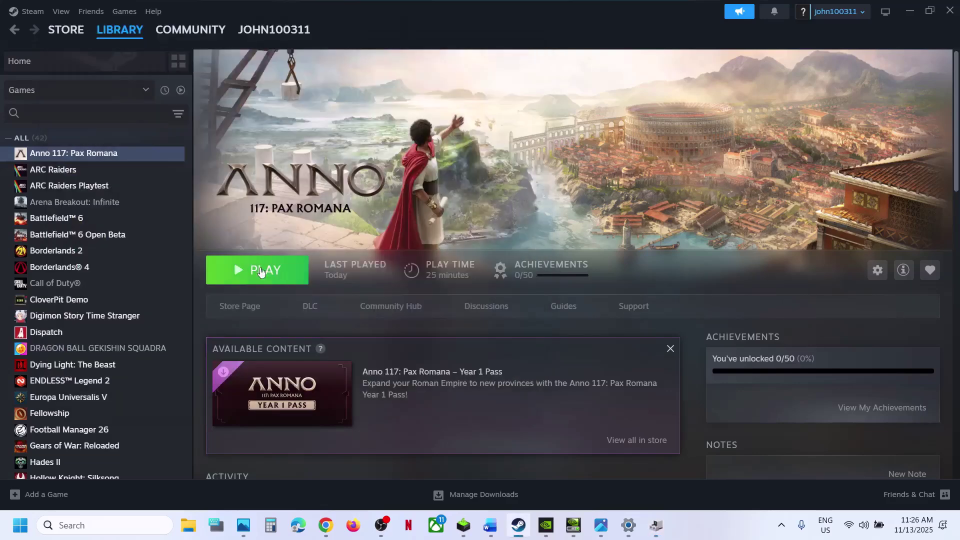
# Step: Bring Device Manager back, show the device options for the Intel adapter again without applying any, and close Device Manager
pyautogui.click(657, 524)
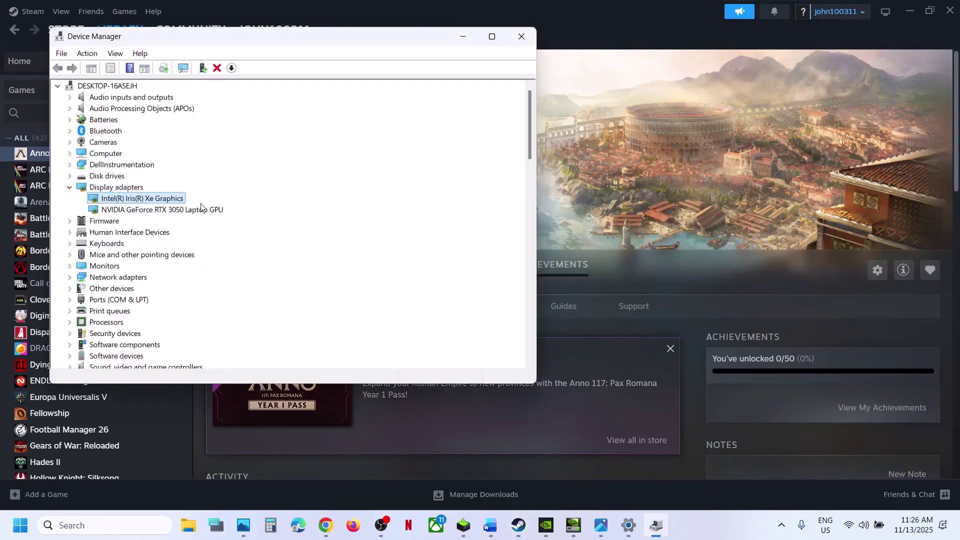
pyautogui.rightClick(158, 203)
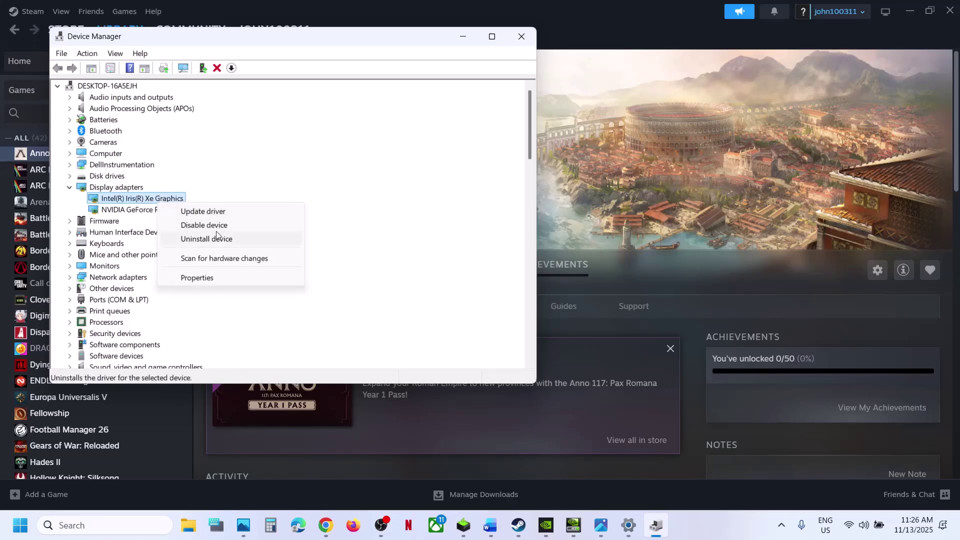
pyautogui.click(190, 178)
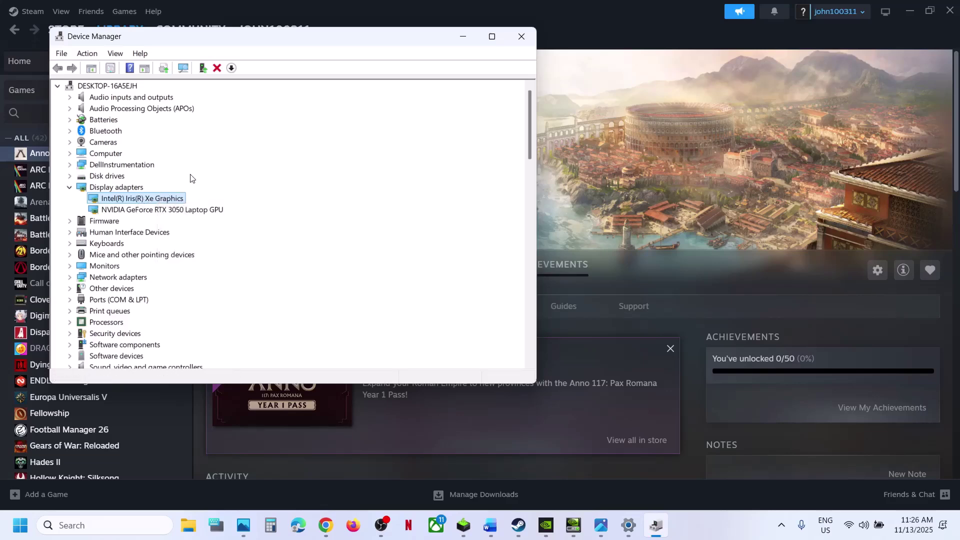
pyautogui.click(530, 40)
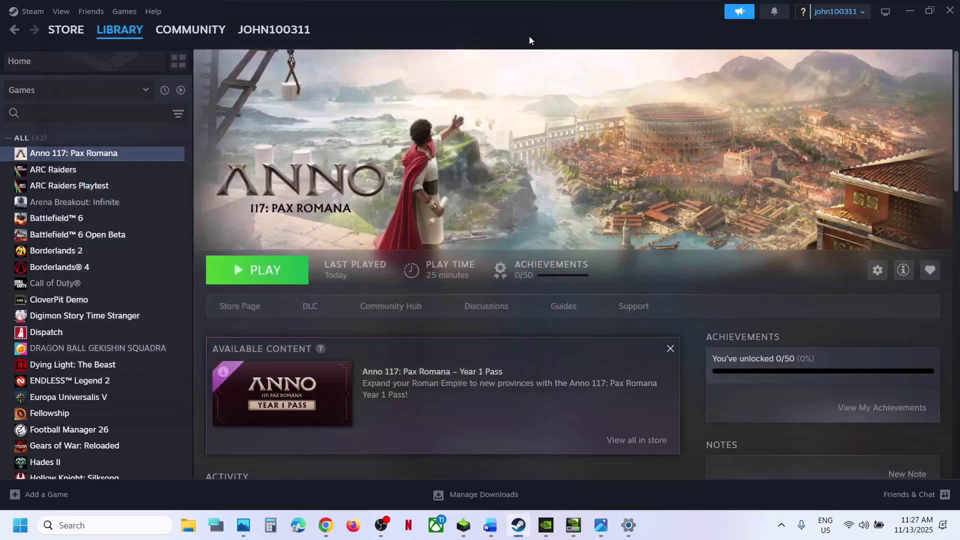
# Step: Bring up the Word notes and highlight the Step 4 advice on trying windowed mode and lowering the video settings
pyautogui.click(492, 512)
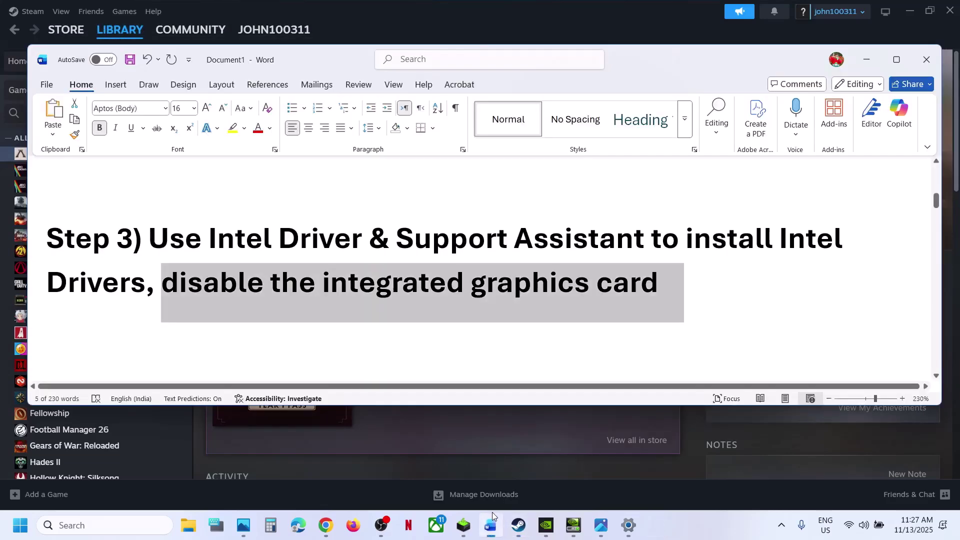
pyautogui.scroll(-3, 394, 299)
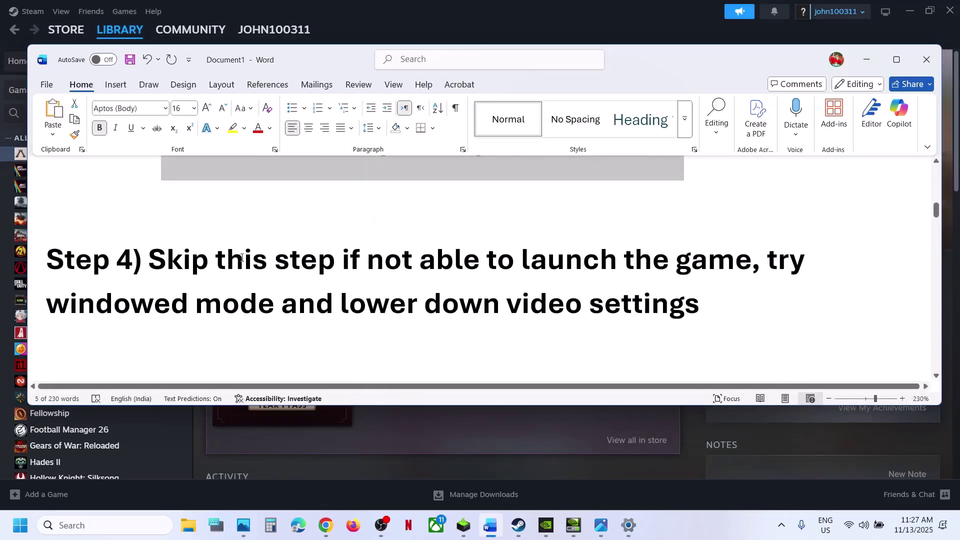
pyautogui.moveTo(242, 257); pyautogui.dragTo(724, 258)
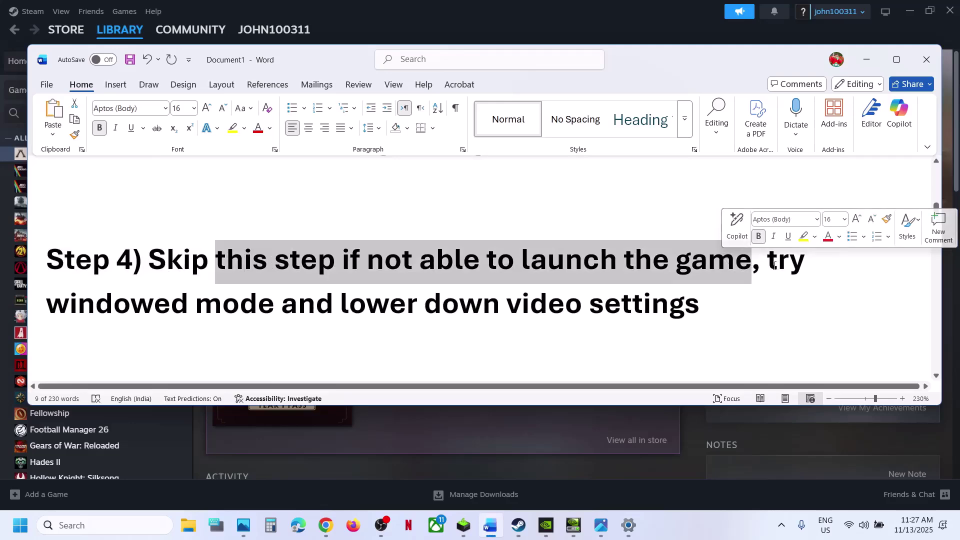
pyautogui.moveTo(769, 260); pyautogui.dragTo(710, 305)
pyautogui.click(710, 305)
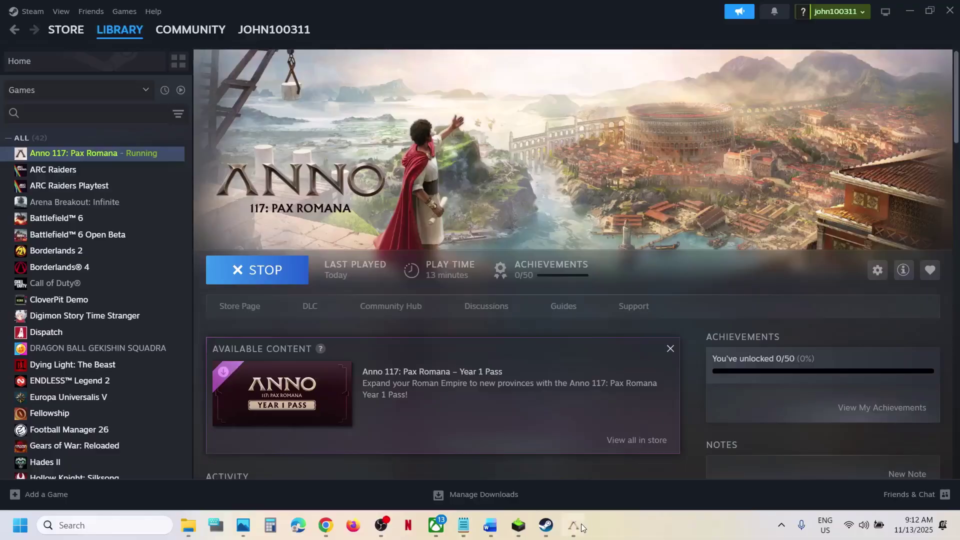
# Step: Switch to the running Anno 117: Pax Romana game, open its Options and set Window Mode to Fullscreen, accepting the change
pyautogui.click(581, 523)
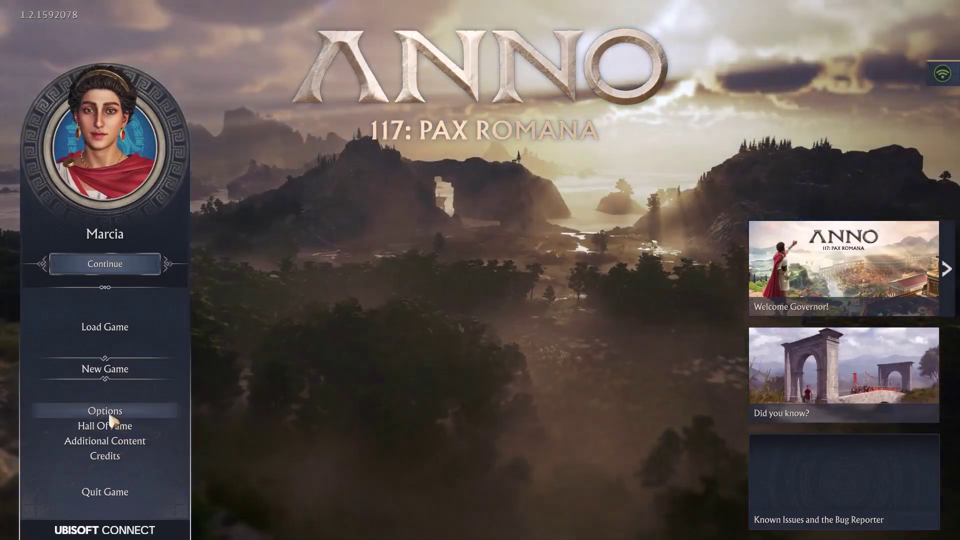
pyautogui.click(110, 416)
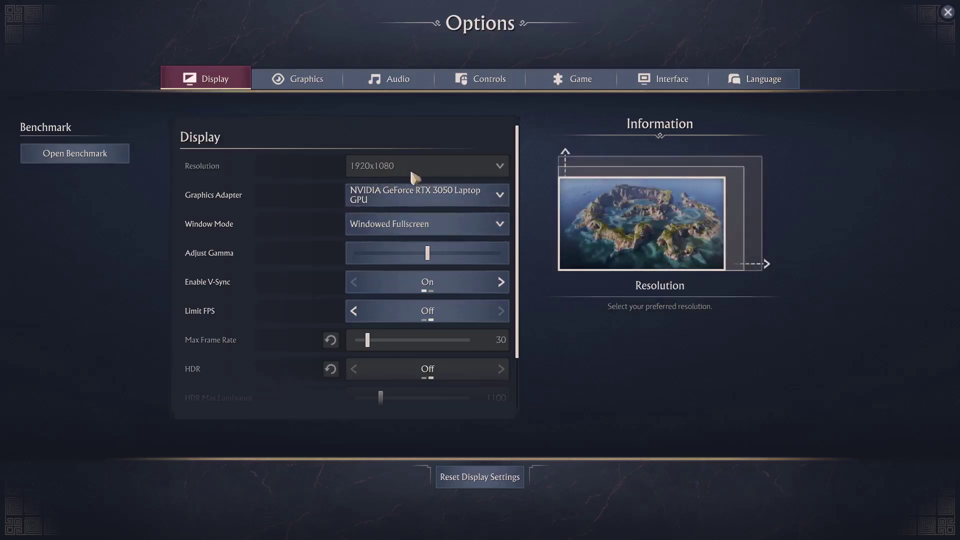
pyautogui.click(455, 224)
pyautogui.click(426, 280)
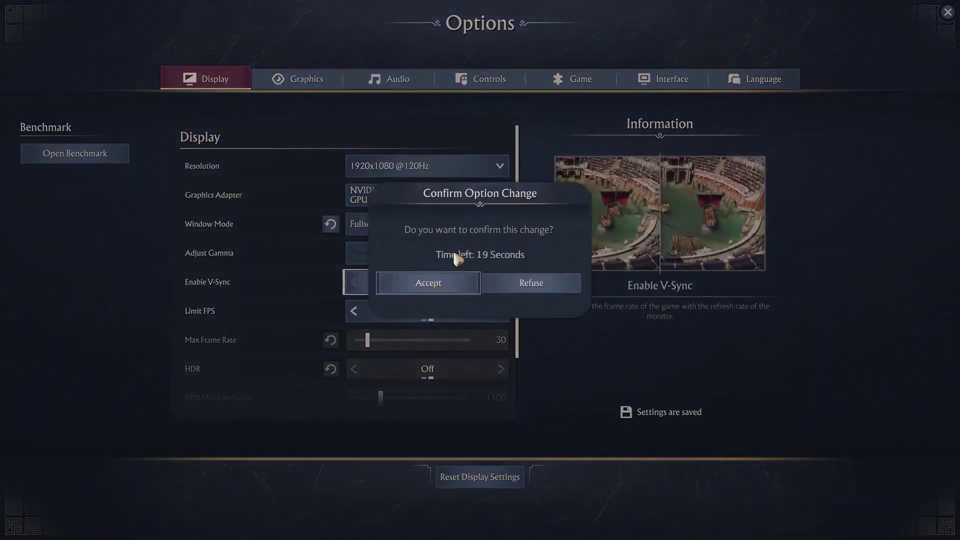
pyautogui.click(425, 282)
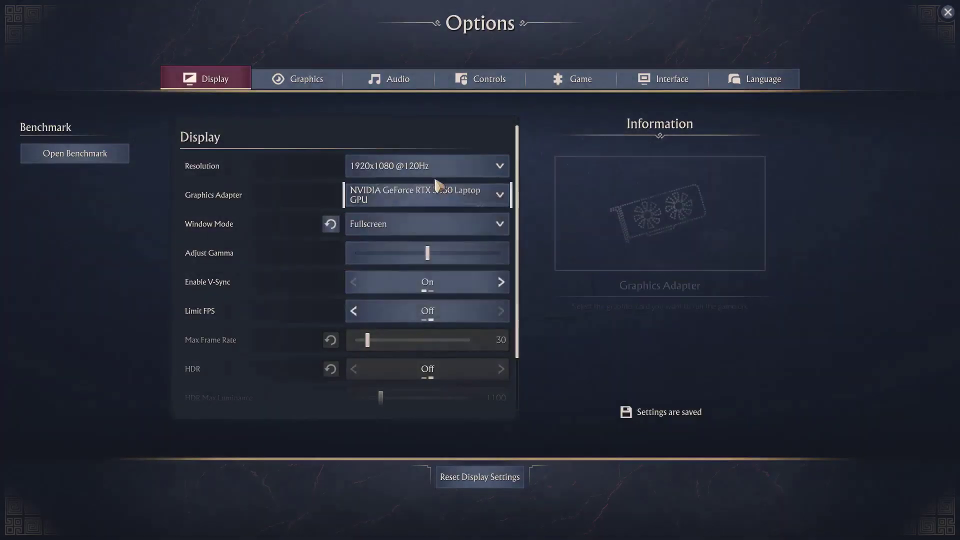
pyautogui.click(430, 175)
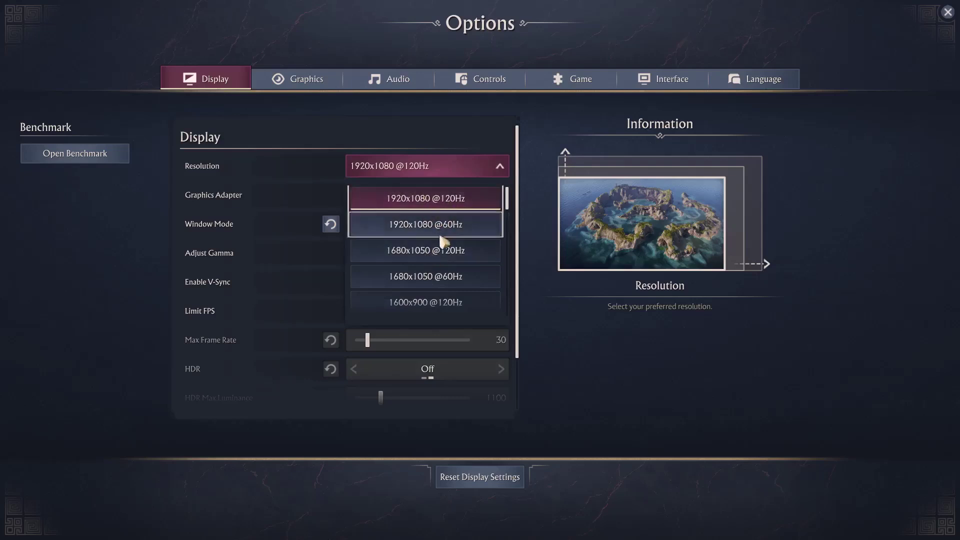
pyautogui.click(423, 301)
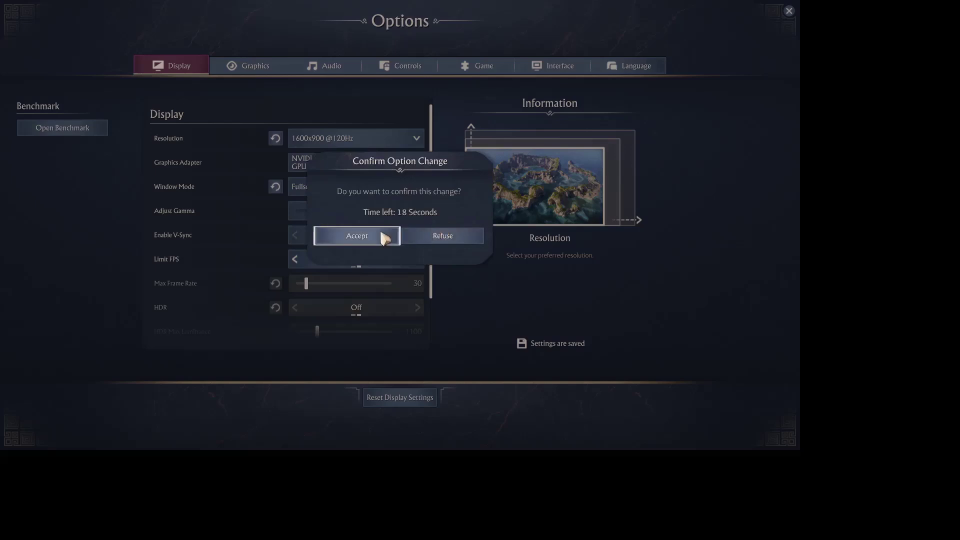
pyautogui.click(385, 237)
# Step: Set the game's Window Mode to Windowed and accept the change
pyautogui.click(340, 187)
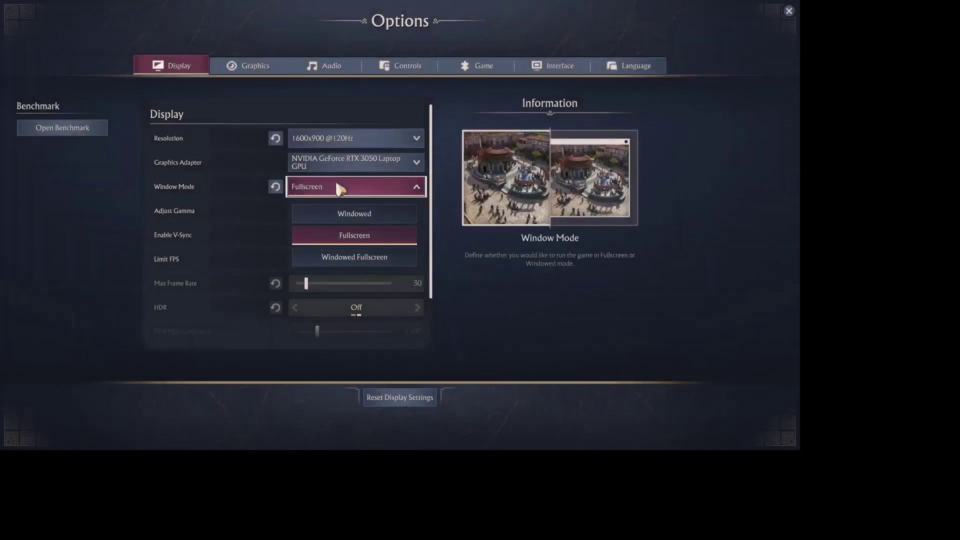
pyautogui.click(352, 212)
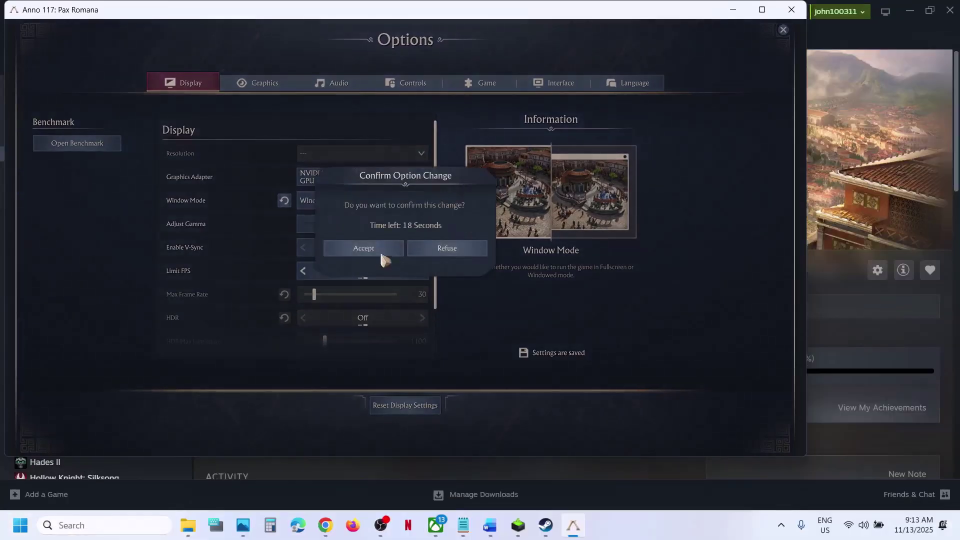
pyautogui.click(373, 250)
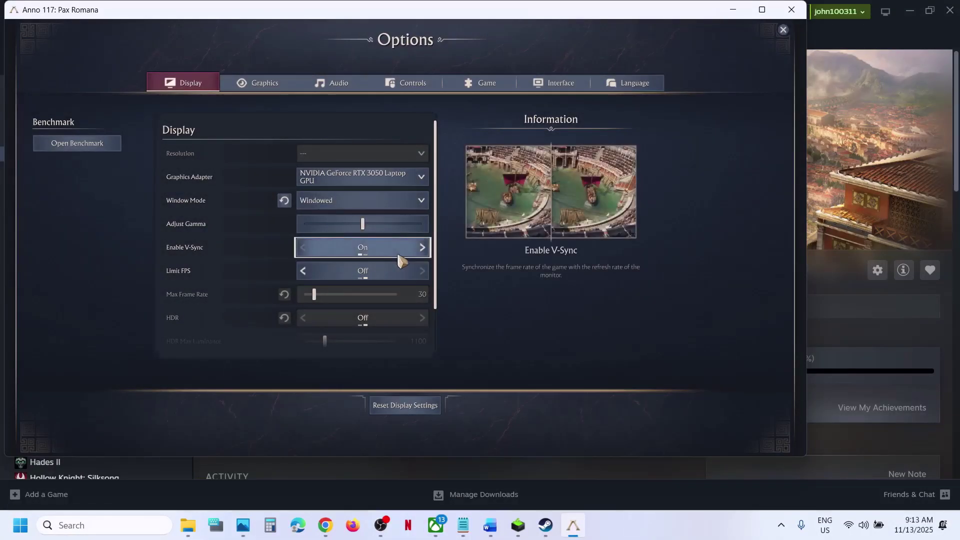
# Step: Turn V-Sync off, turn Limit FPS on and set the Max Frame Rate to 60
pyautogui.scroll(-2, 399, 257)
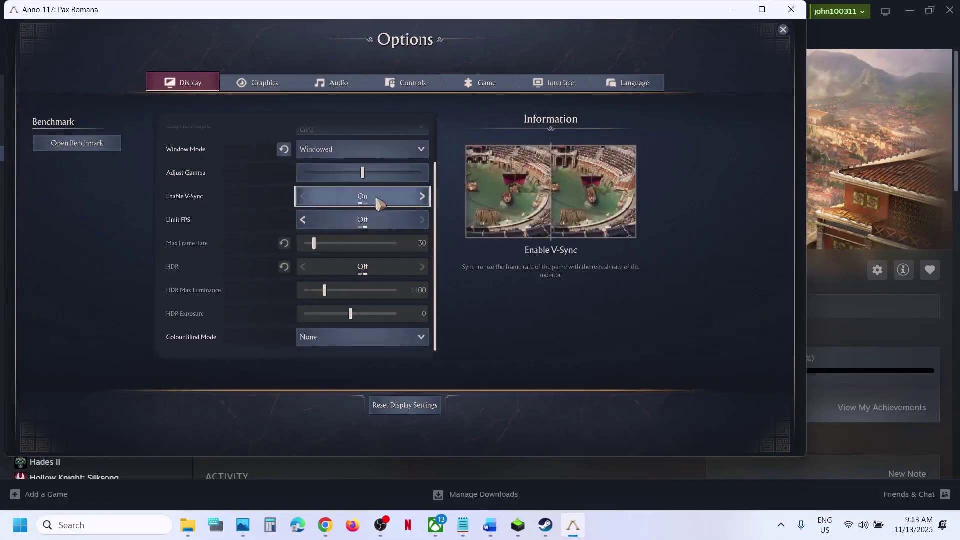
pyautogui.click(423, 198)
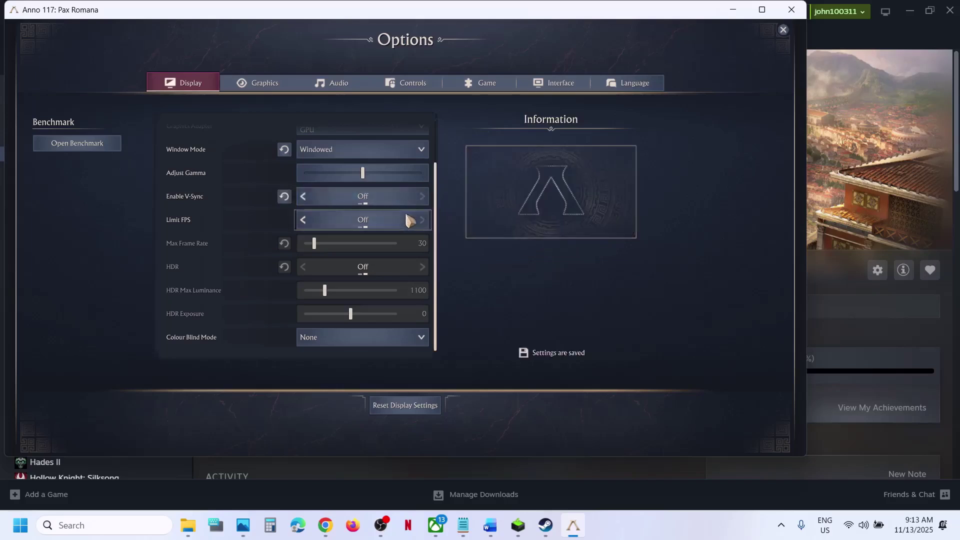
pyautogui.click(304, 220)
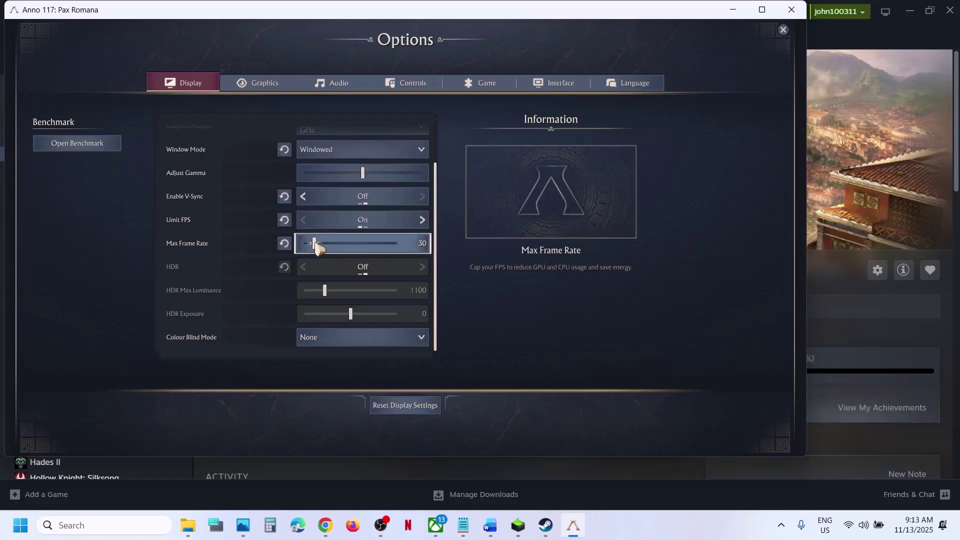
pyautogui.moveTo(315, 244); pyautogui.dragTo(340, 247)
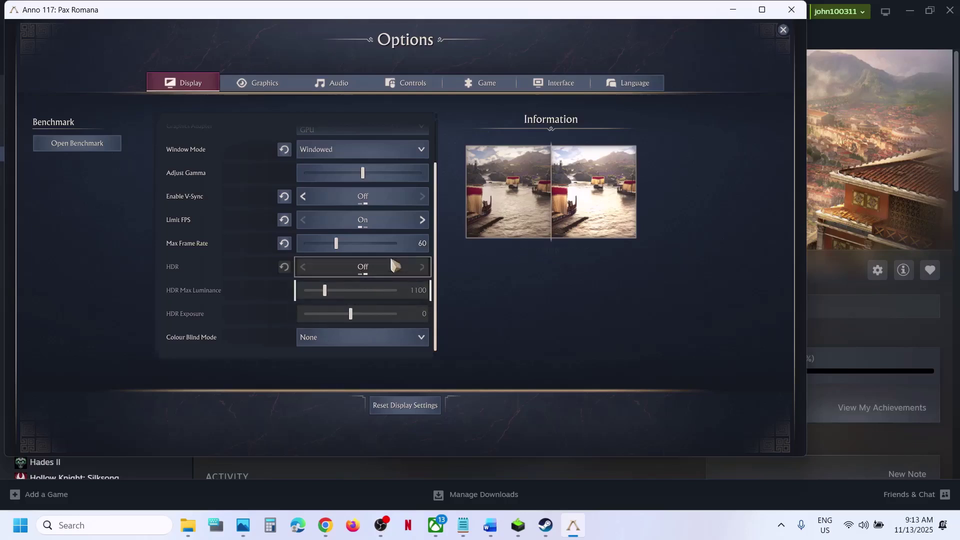
# Step: Set the overall Graphics Quality preset to Medium in the game's graphics options
pyautogui.click(265, 83)
pyautogui.click(357, 158)
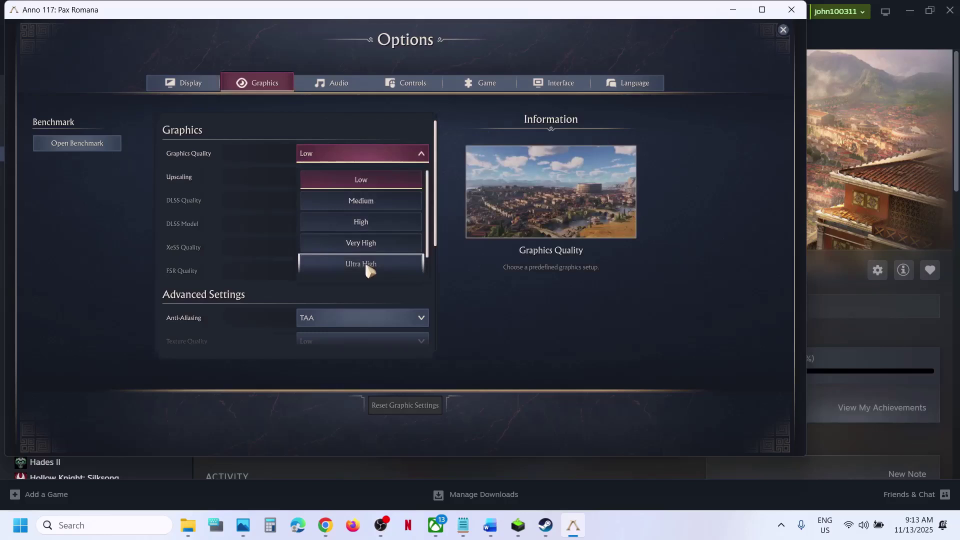
pyautogui.scroll(-1, 380, 265)
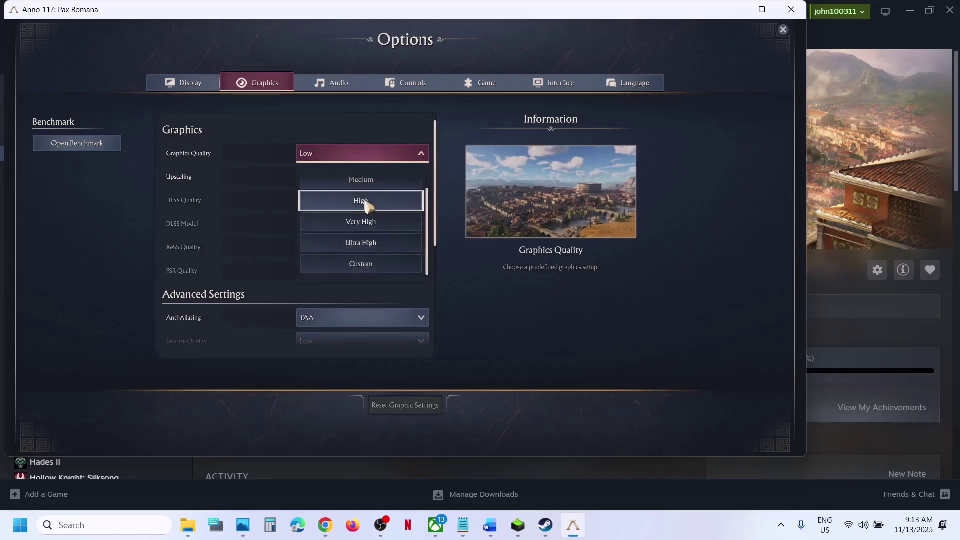
pyautogui.click(363, 181)
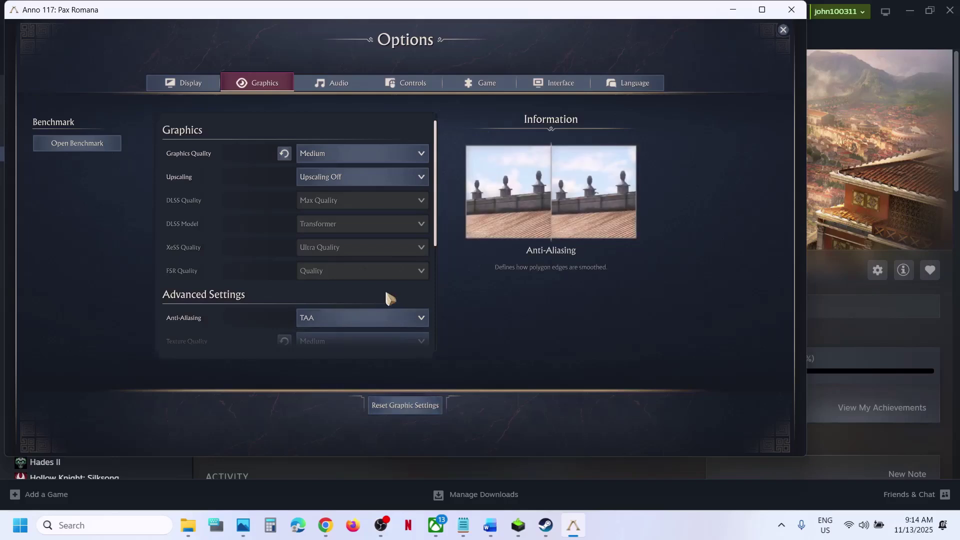
# Step: Review the advanced graphics settings from Texture Quality down to Crowds and close the game
pyautogui.scroll(-3, 388, 300)
pyautogui.scroll(-1, 387, 297)
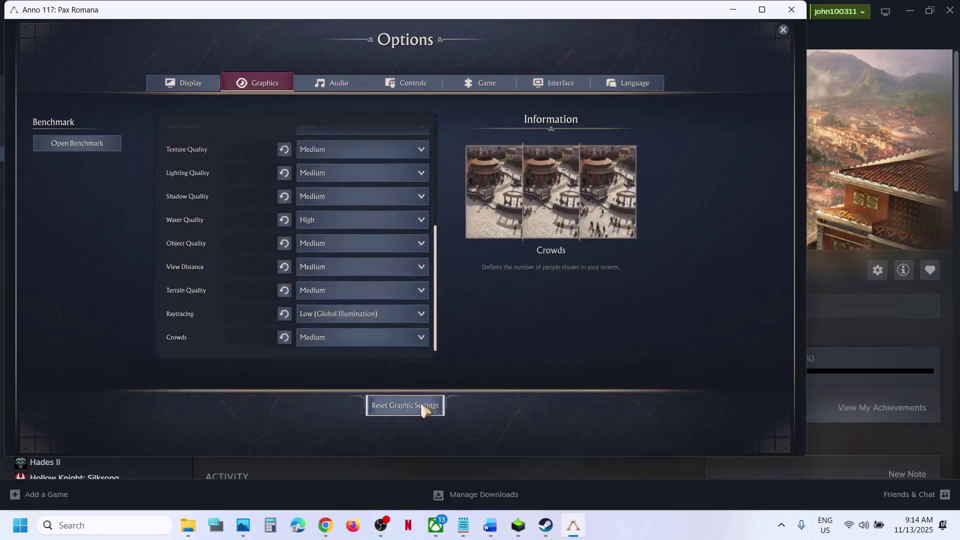
pyautogui.click(791, 11)
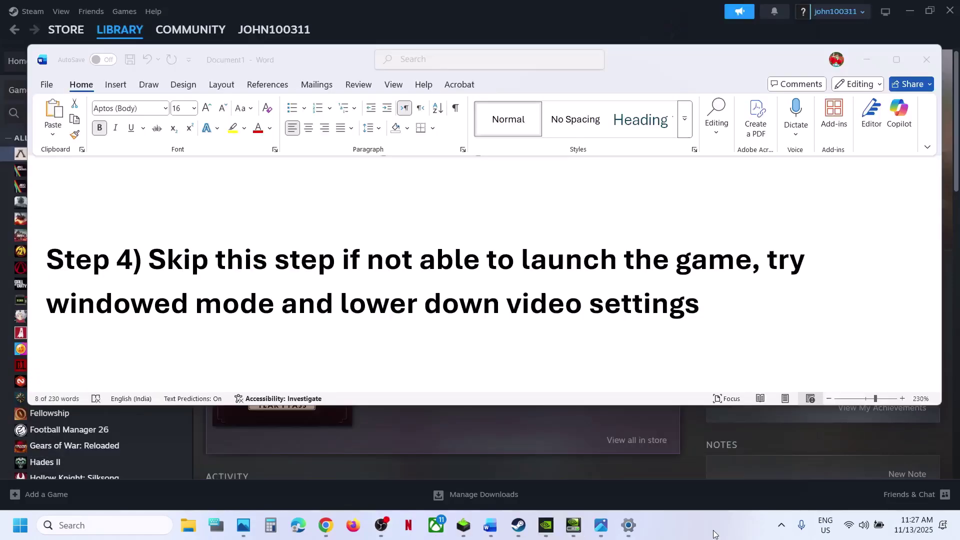
# Step: Read Step 5 in the Word notes, switch to Windows Settings and check for updates in Windows Update
pyautogui.scroll(-3, 387, 338)
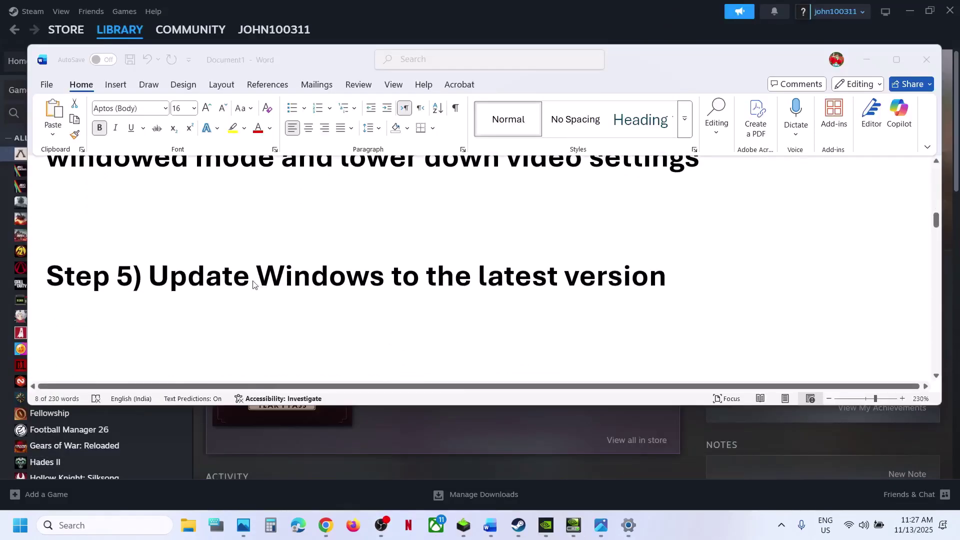
pyautogui.click(503, 18)
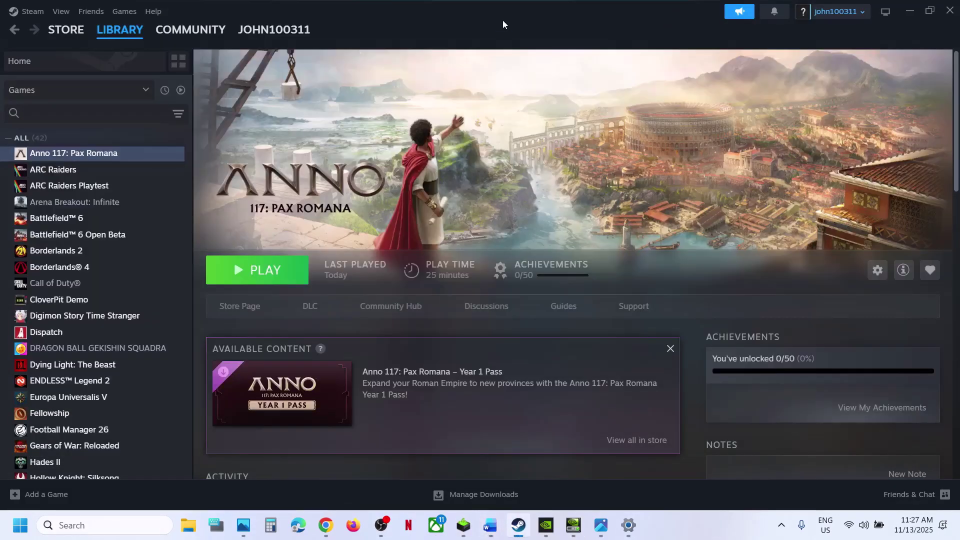
pyautogui.hotkey('alt', 'Tab')
pyautogui.click(60, 377)
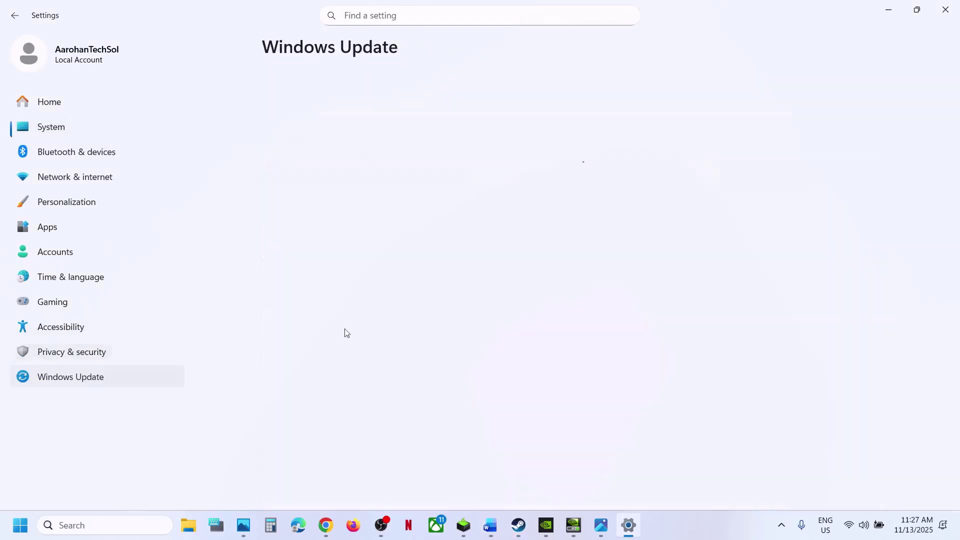
pyautogui.click(835, 108)
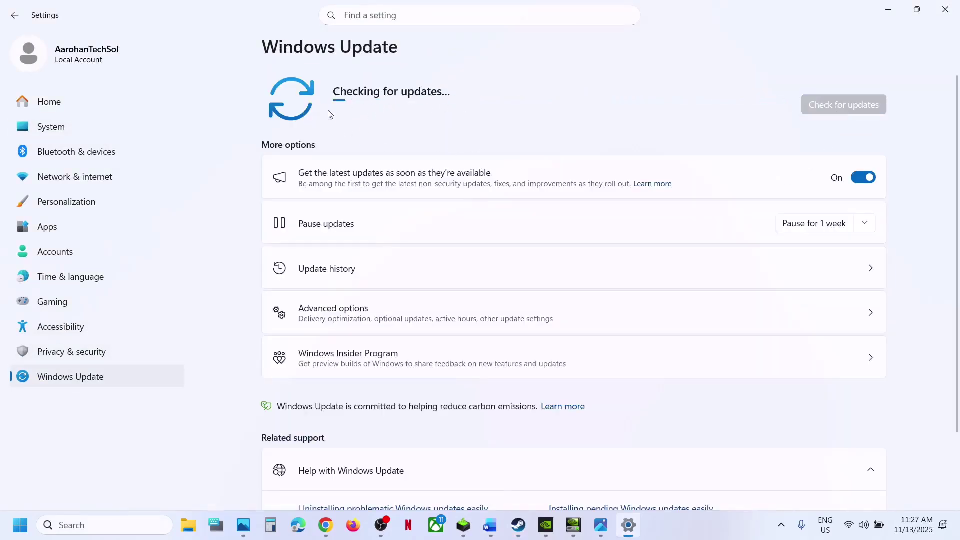
# Step: Display the Windows power options for a restart and highlight the Step 6 note in Word that all saved settings will be lost
pyautogui.press('super')
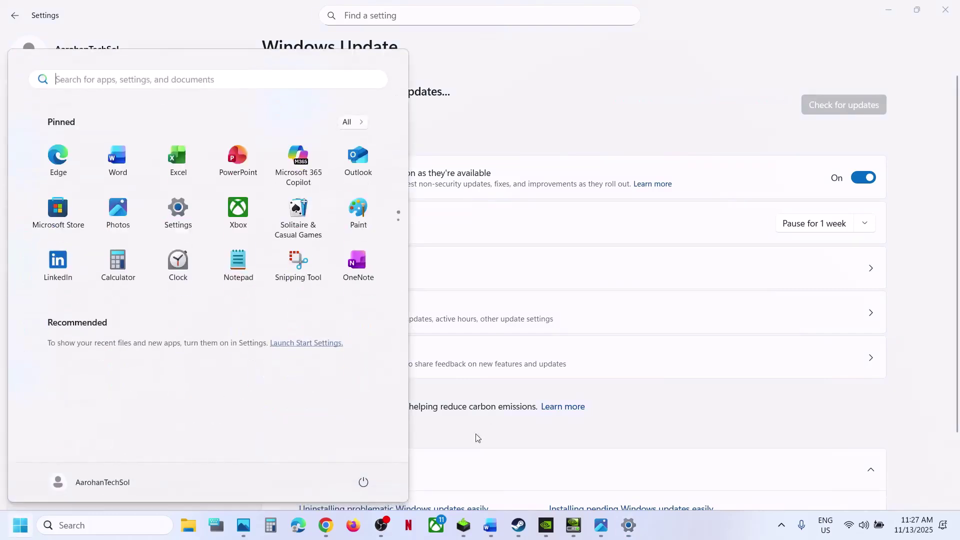
pyautogui.click(365, 481)
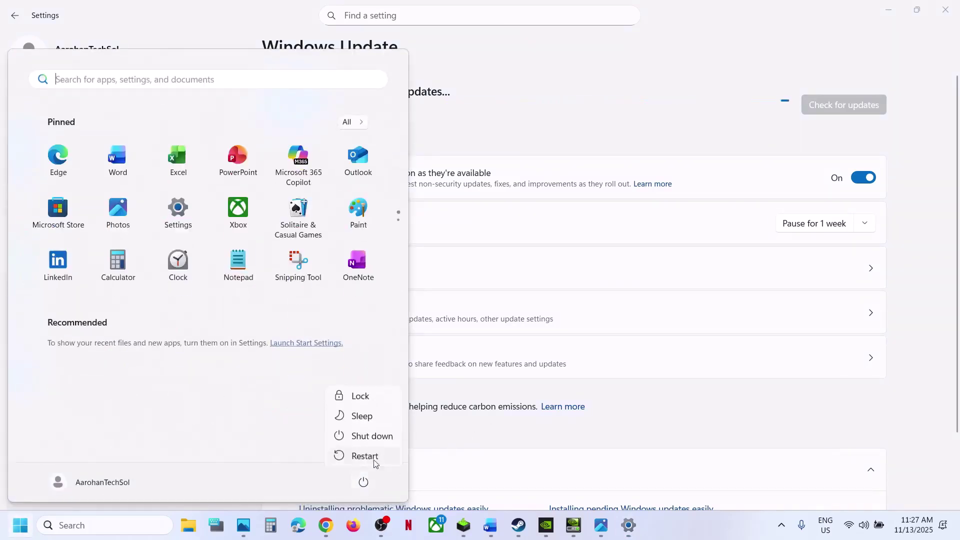
pyautogui.click(490, 524)
pyautogui.scroll(-1, 426, 260)
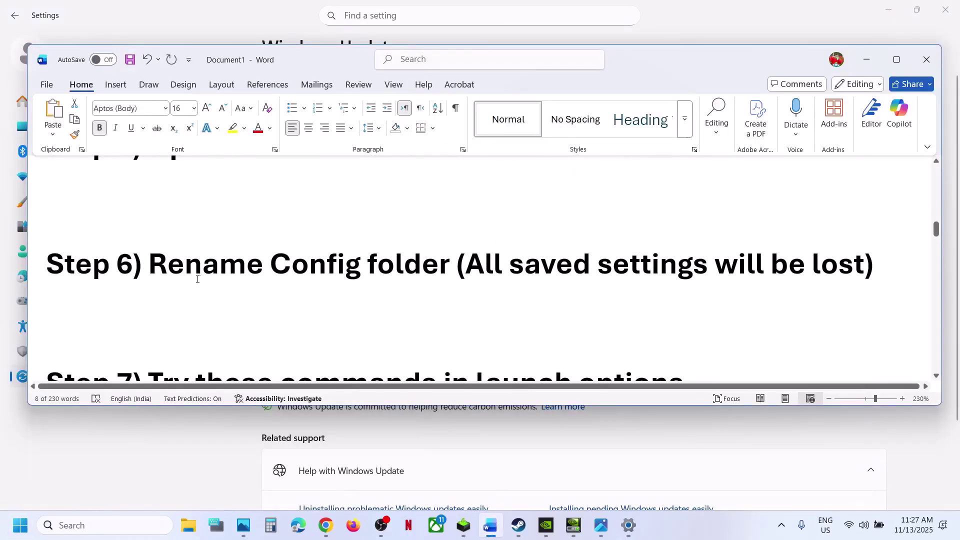
pyautogui.moveTo(150, 264); pyautogui.dragTo(864, 265)
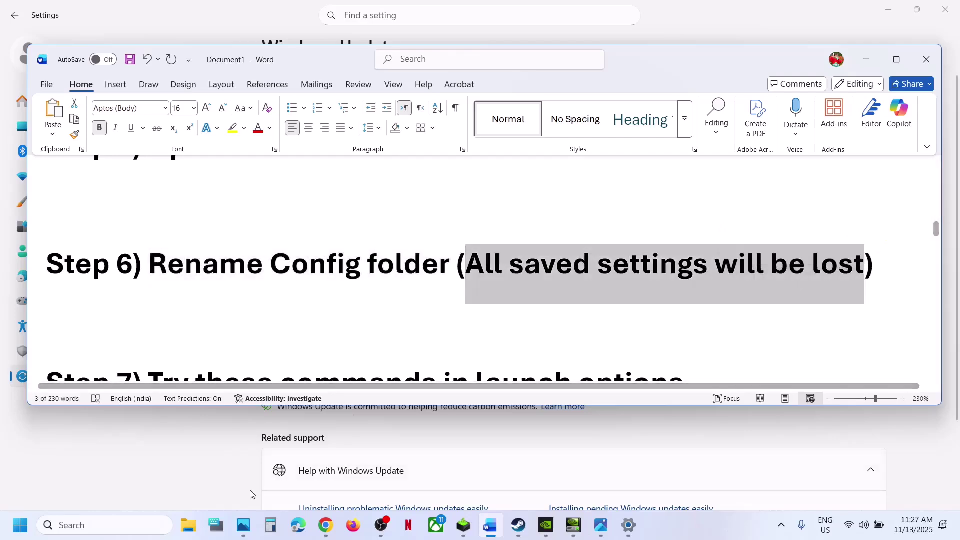
# Step: Rename the config folder inside Documents > Anno 117 - Pax Romana to config.old in File Explorer
pyautogui.click(189, 525)
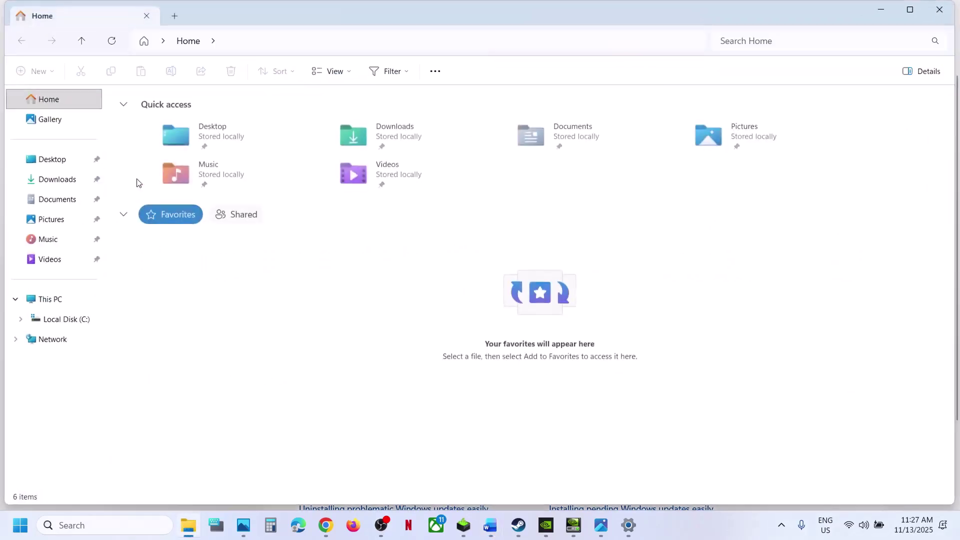
pyautogui.click(56, 199)
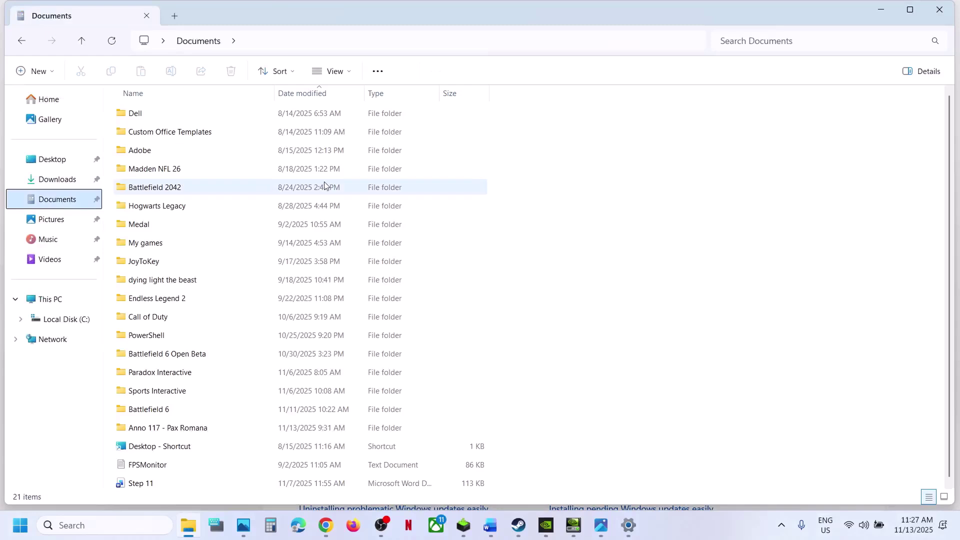
pyautogui.doubleClick(156, 428)
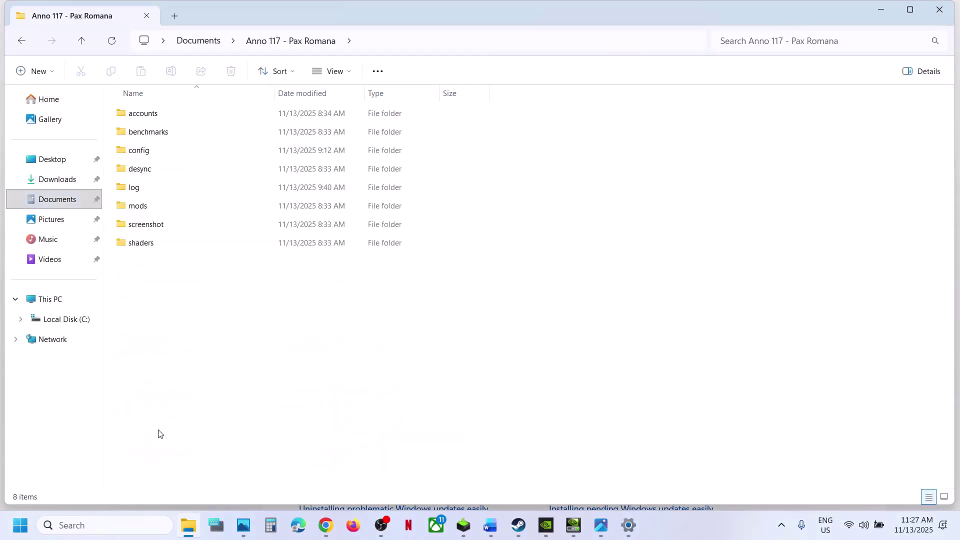
pyautogui.click(148, 156)
pyautogui.rightClick(148, 156)
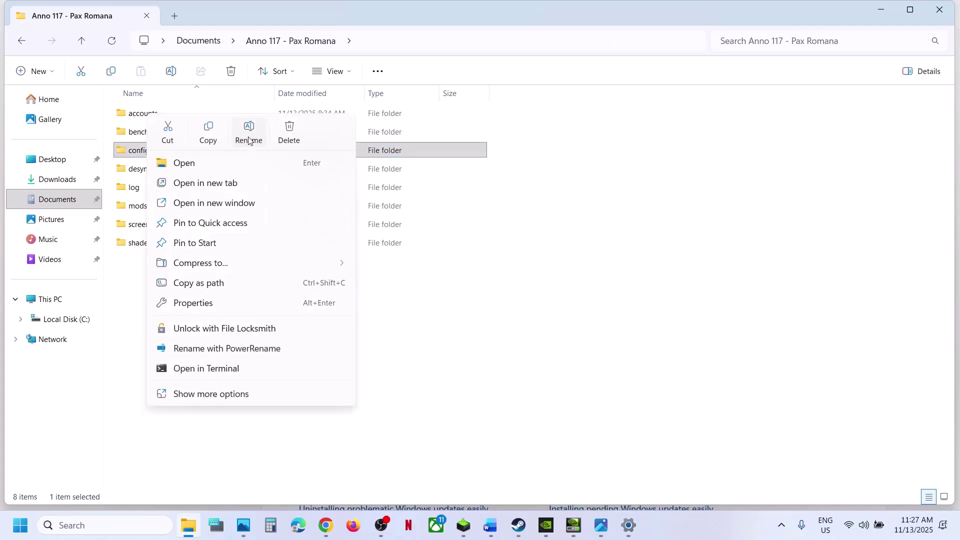
pyautogui.click(249, 135)
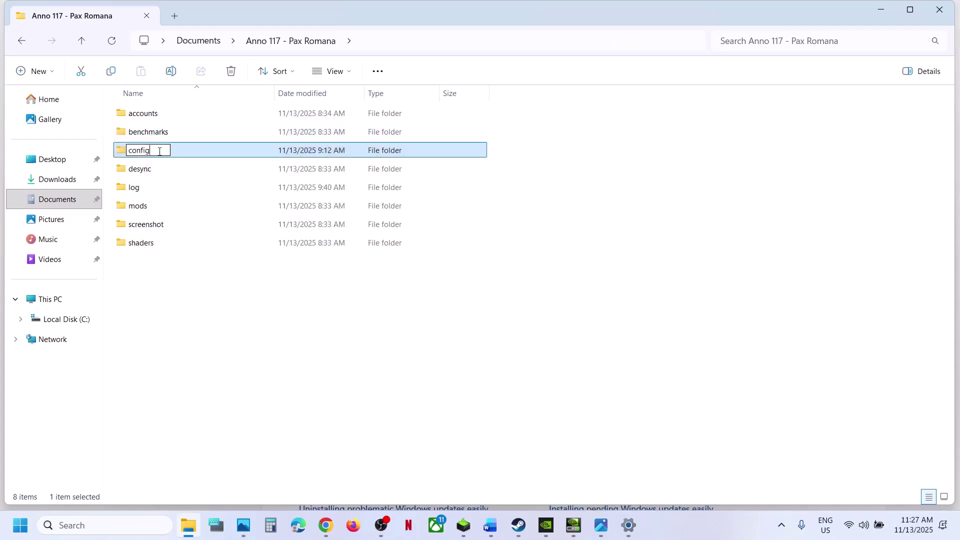
pyautogui.click(301, 371)
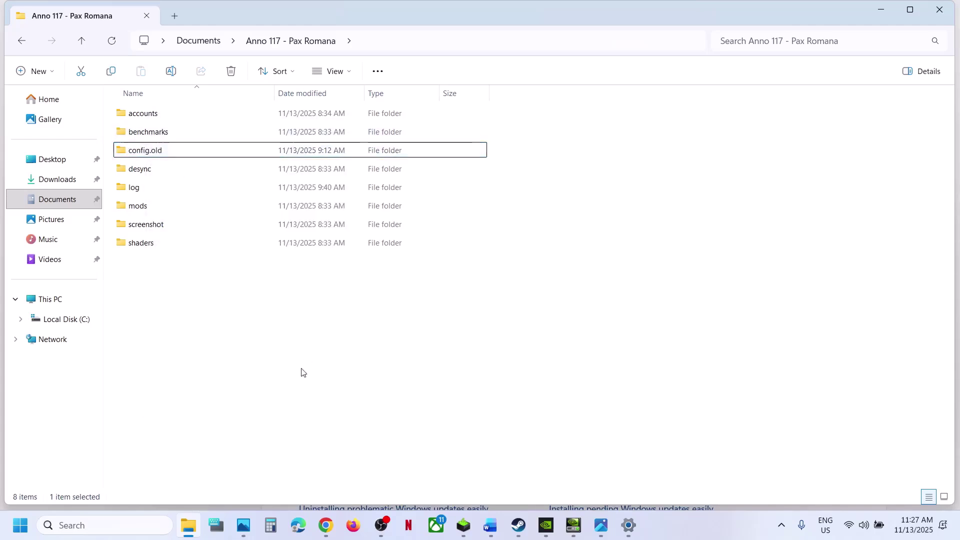
# Step: Read Step 7 in the Word notes and set the Steam launch options of Anno 117: Pax Romana to -dx11
pyautogui.click(518, 525)
pyautogui.click(489, 526)
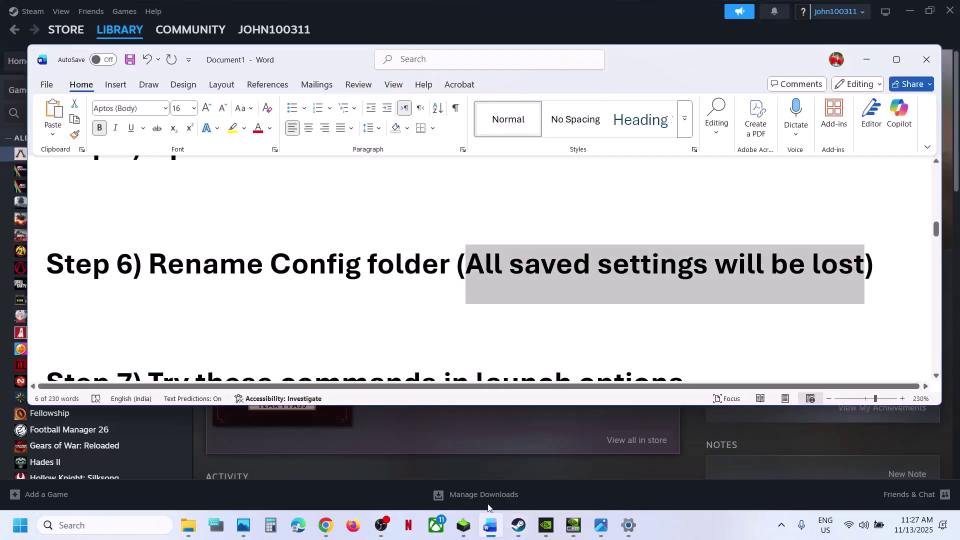
pyautogui.scroll(-3, 362, 321)
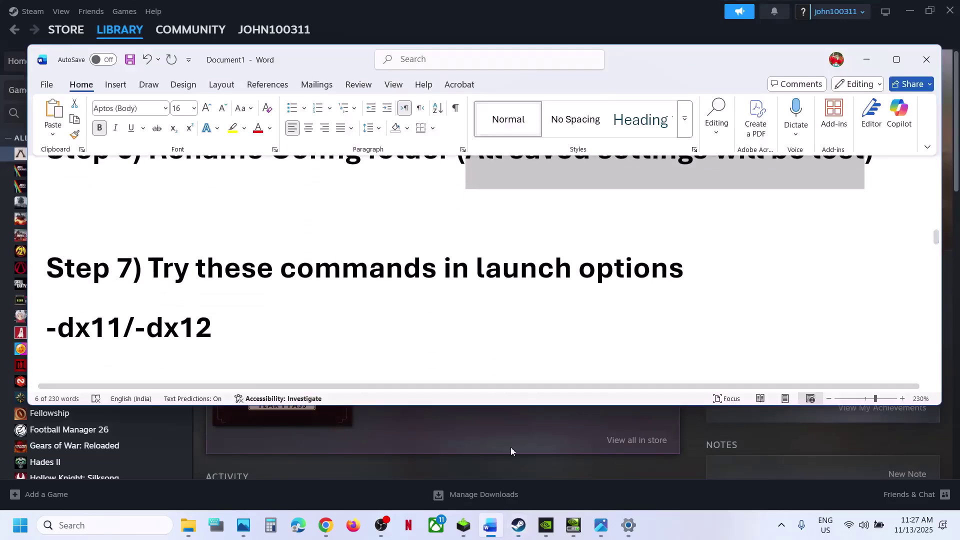
pyautogui.click(459, 478)
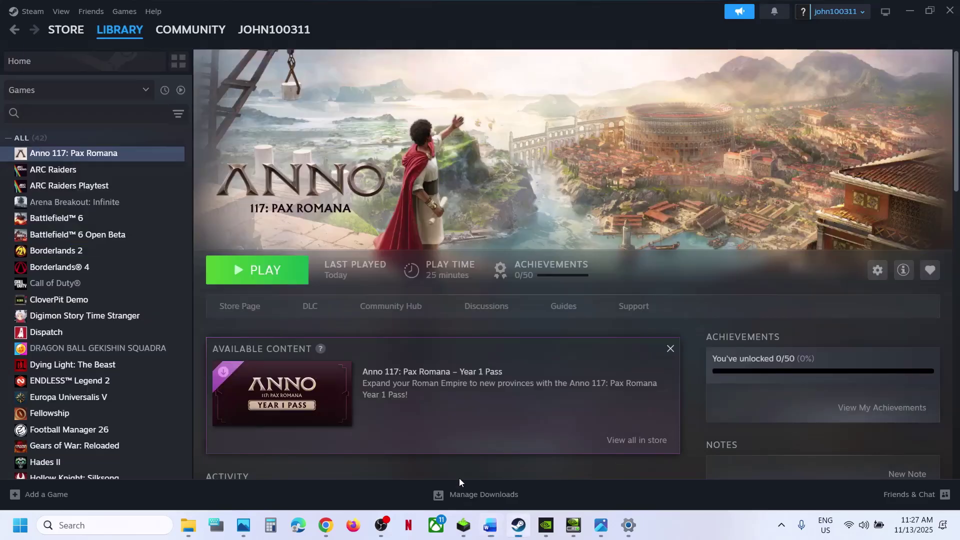
pyautogui.rightClick(100, 153)
pyautogui.click(130, 246)
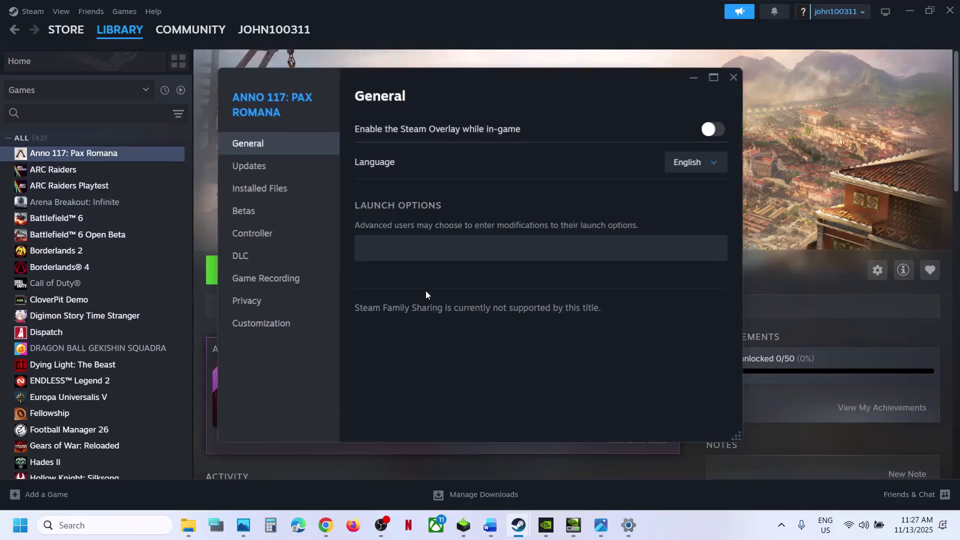
pyautogui.click(375, 252)
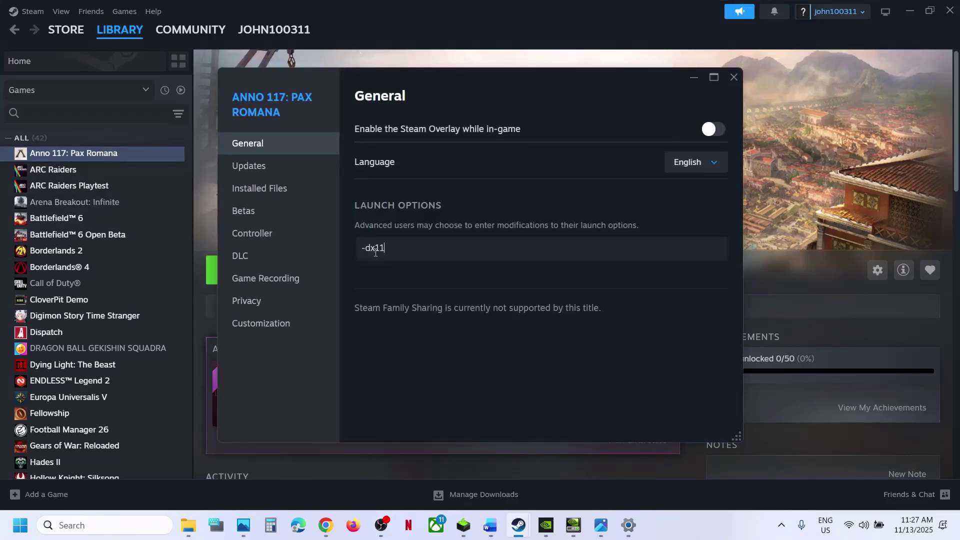
pyautogui.click(733, 77)
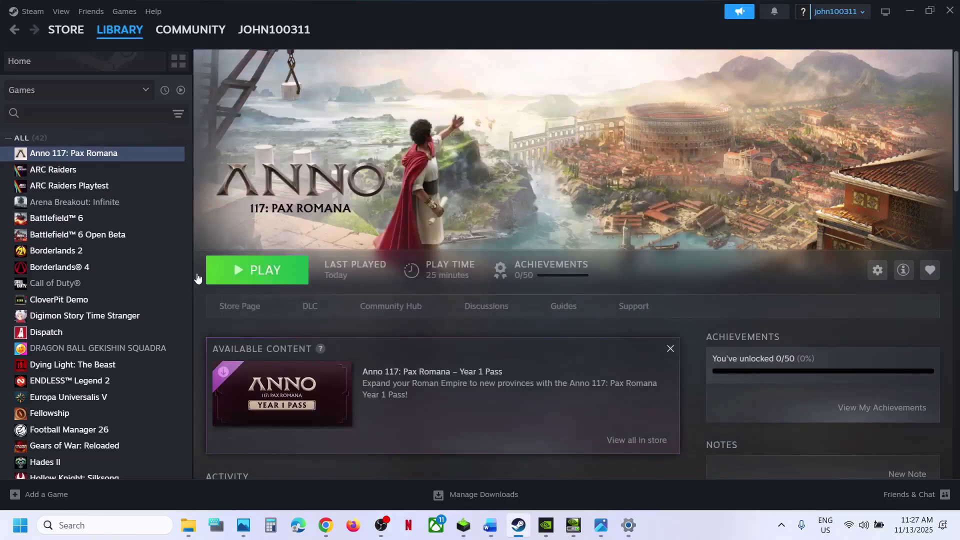
# Step: Replace the launch options of Anno 117: Pax Romana in its Steam properties with -dx12
pyautogui.rightClick(127, 154)
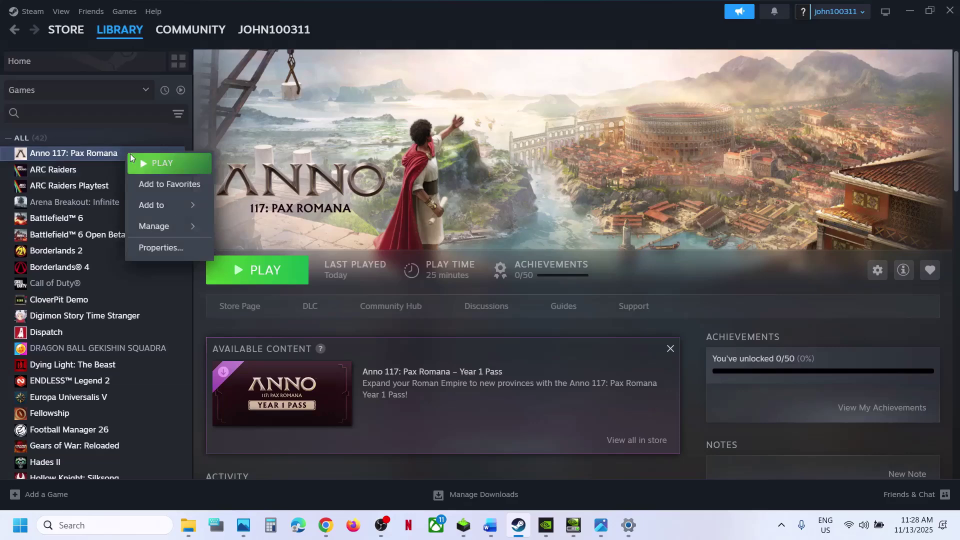
pyautogui.click(175, 245)
pyautogui.moveTo(385, 248); pyautogui.dragTo(376, 247)
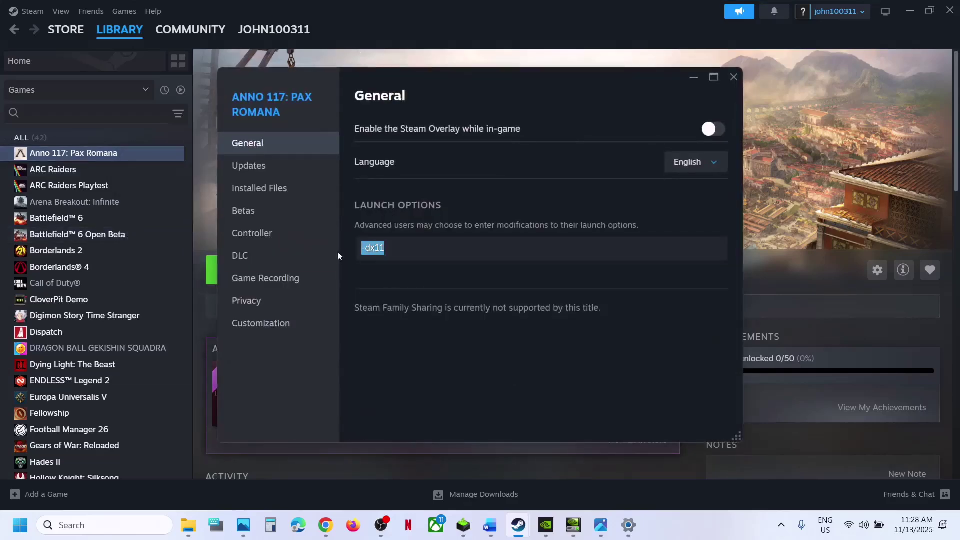
pyautogui.write('-d')
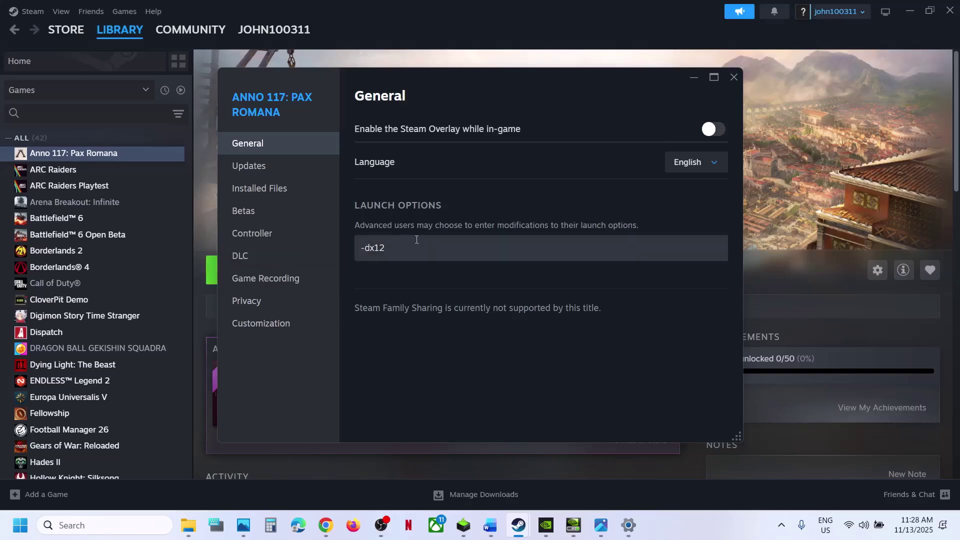
# Step: Clear the launch options of Anno 117: Pax Romana and close its properties
pyautogui.moveTo(412, 242); pyautogui.dragTo(306, 262)
pyautogui.press('BackSpace')
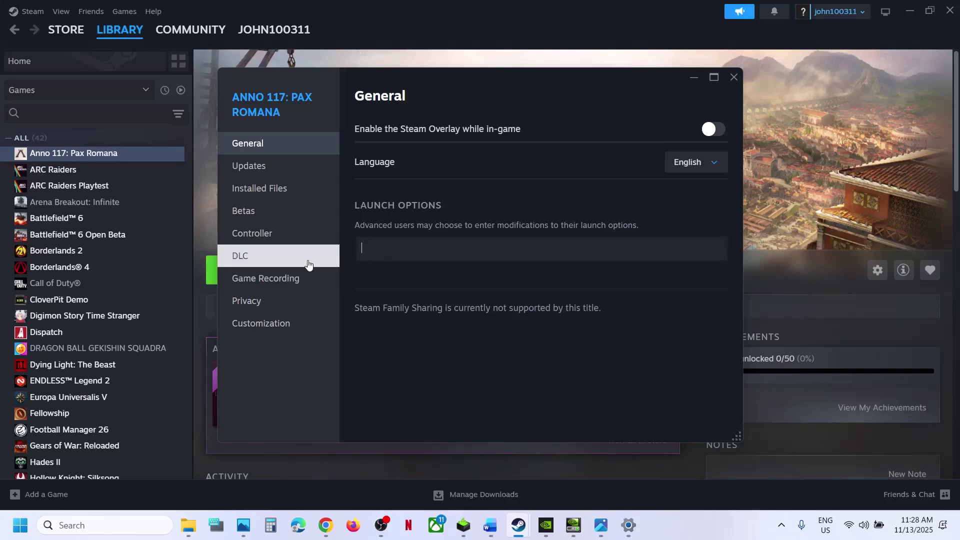
pyautogui.click(733, 78)
# Step: Read Step 8 in the Word notes, then open NVIDIA Control Panel from the Windows desktop
pyautogui.click(490, 525)
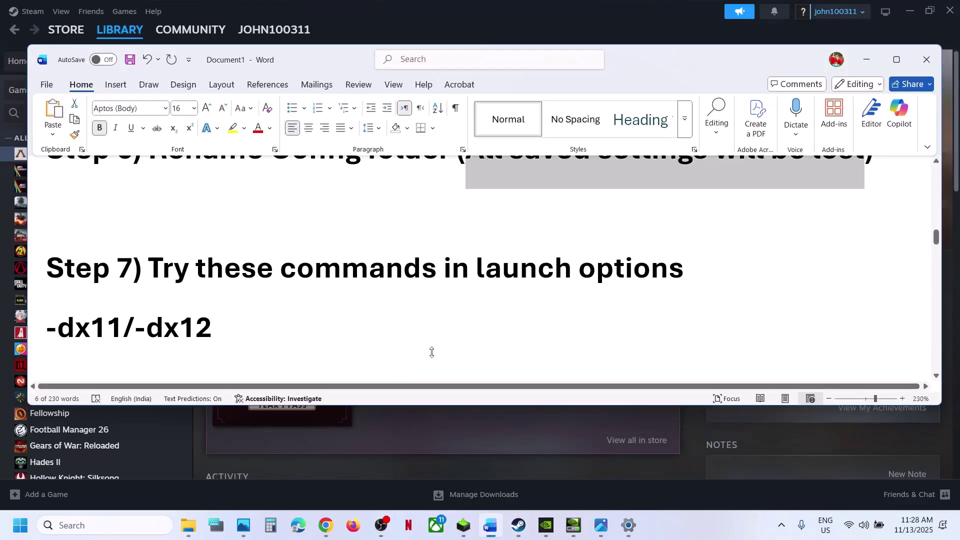
pyautogui.scroll(-4, 316, 279)
pyautogui.scroll(1, 373, 303)
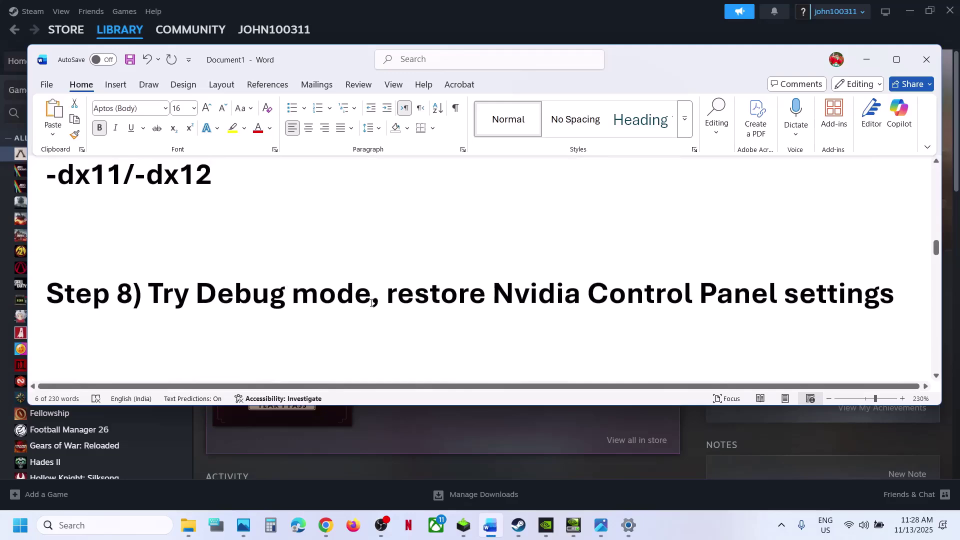
pyautogui.press('super+d')
pyautogui.rightClick(452, 215)
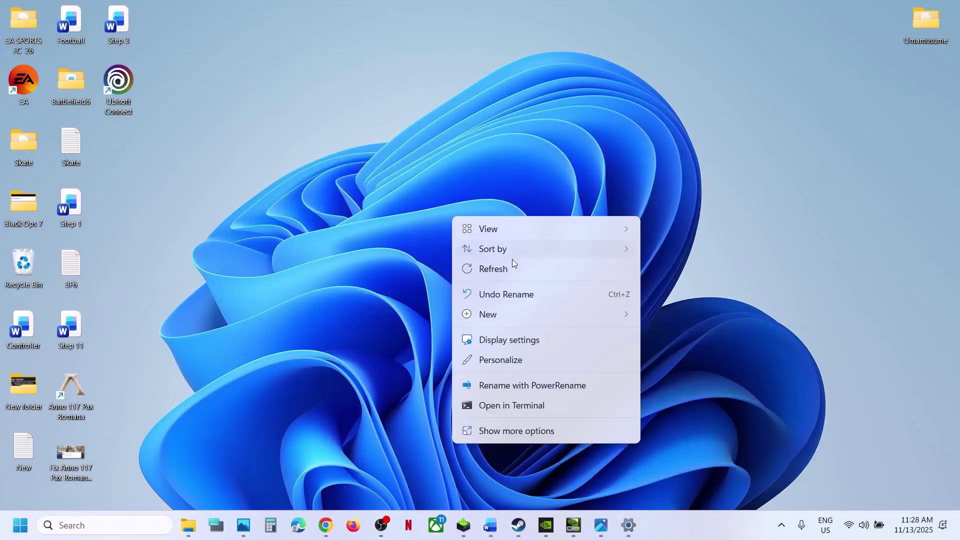
pyautogui.click(502, 433)
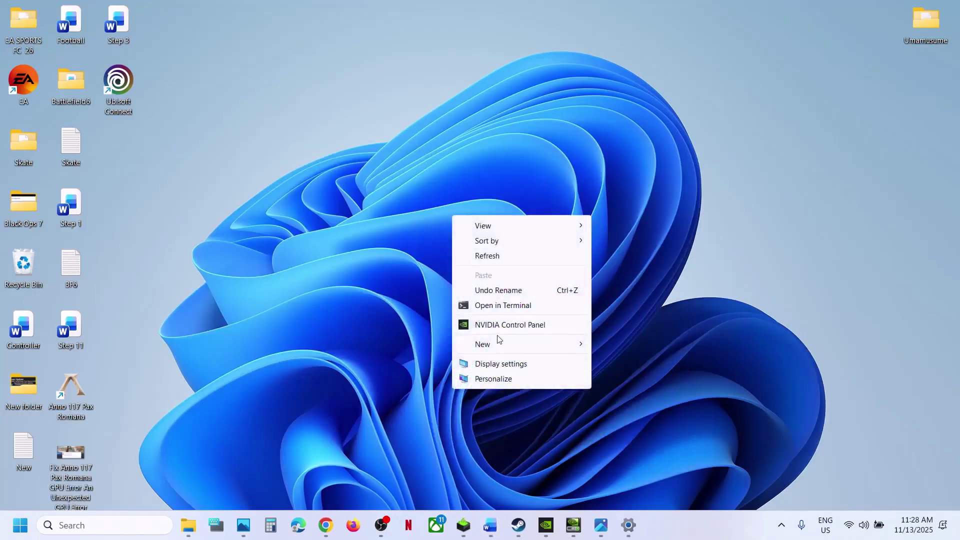
pyautogui.click(491, 253)
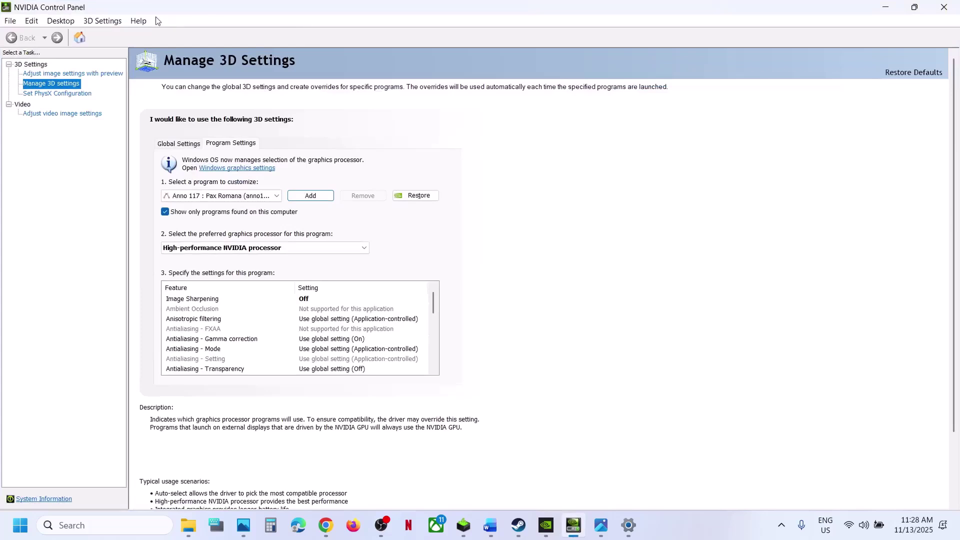
# Step: Check whether Debug Mode is enabled in NVIDIA Control Panel
pyautogui.click(138, 21)
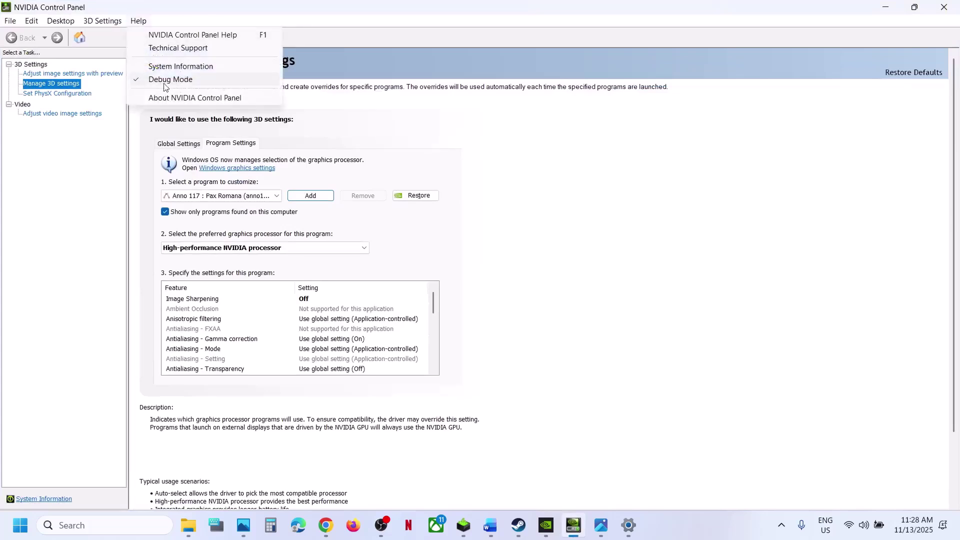
pyautogui.click(139, 21)
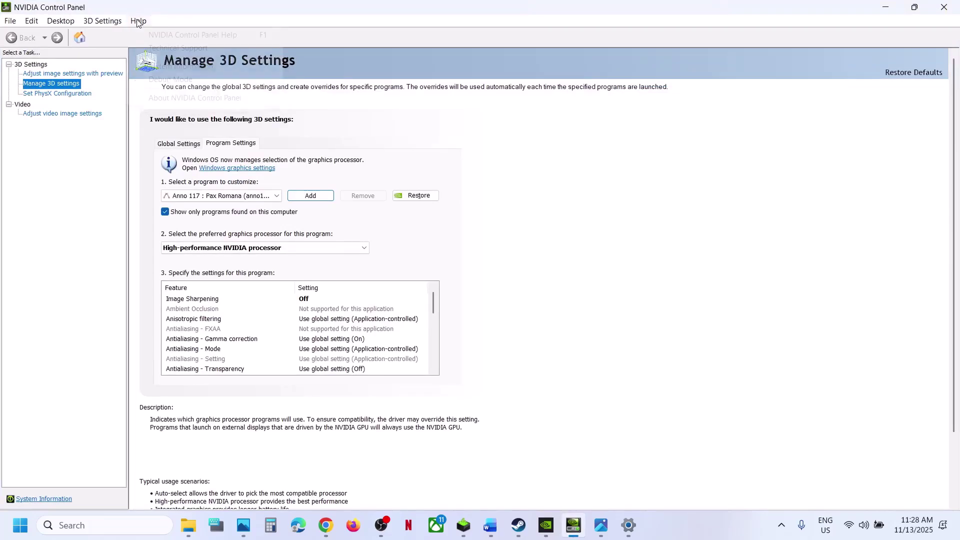
pyautogui.click(138, 21)
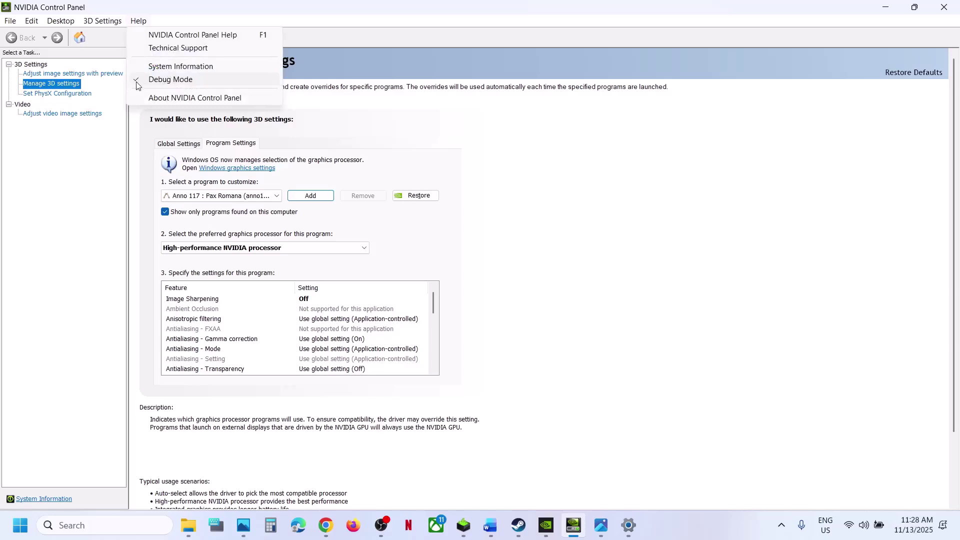
pyautogui.click(642, 362)
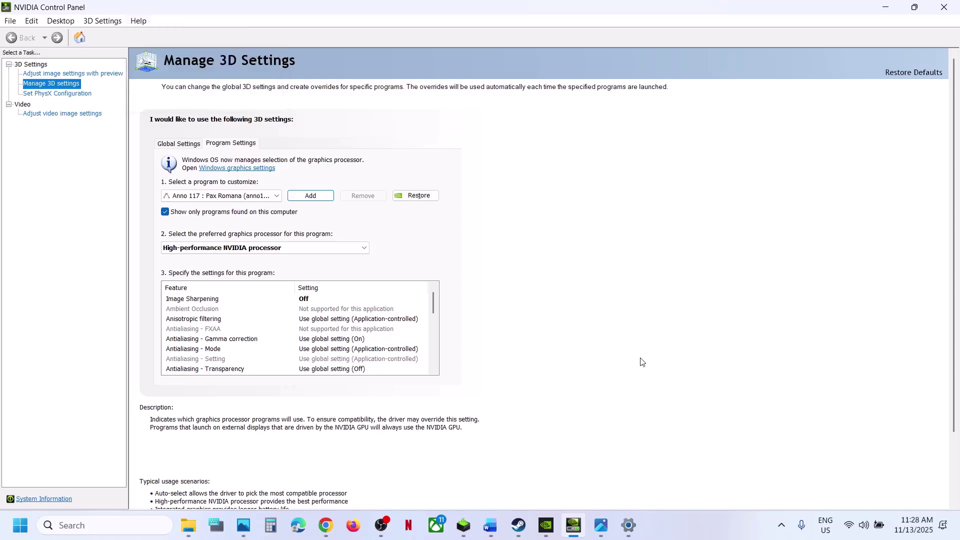
# Step: Highlight "restore Nvidia Control Panel" in the Step 8 note in Word and return to NVIDIA Control Panel
pyautogui.click(490, 525)
pyautogui.moveTo(417, 293); pyautogui.dragTo(779, 295)
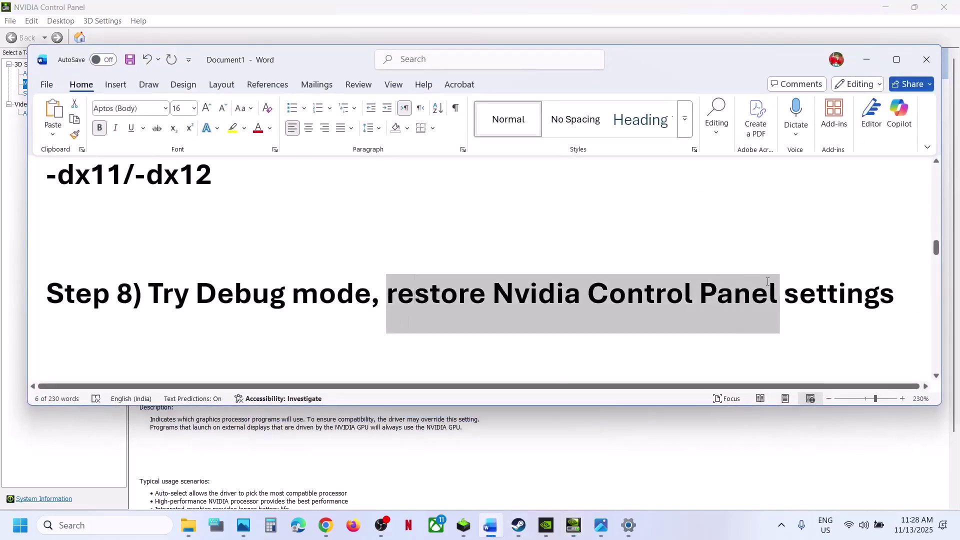
pyautogui.click(870, 62)
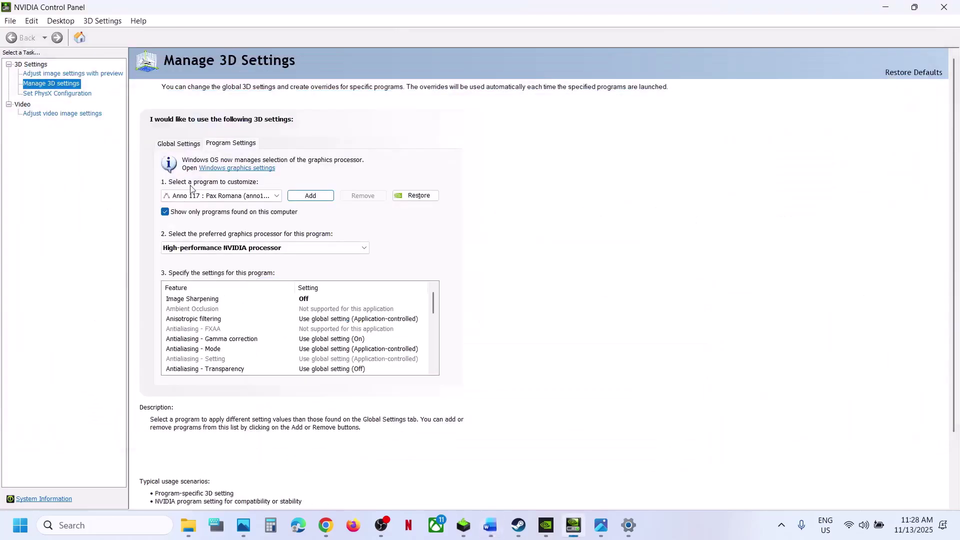
# Step: Restore the global 3D settings to their defaults, apply the change and close NVIDIA Control Panel
pyautogui.click(169, 145)
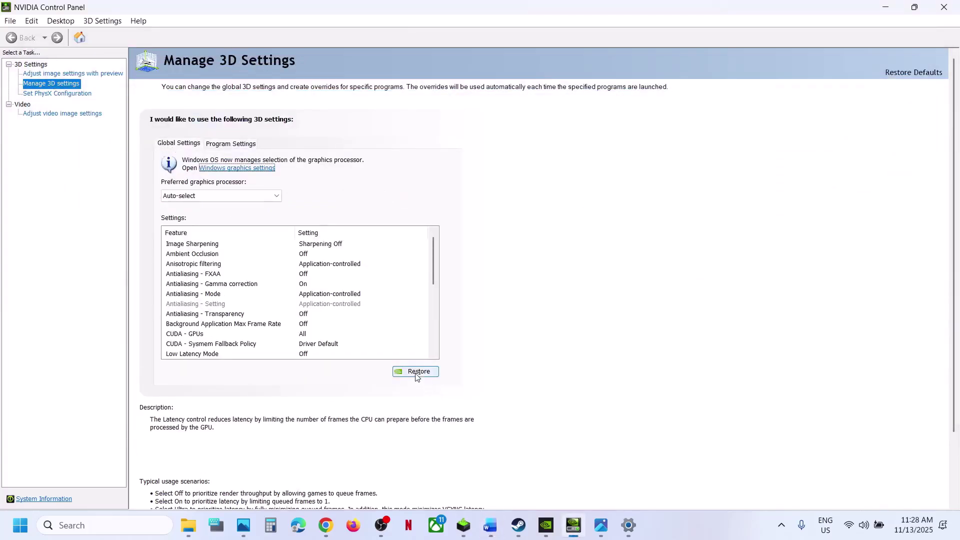
pyautogui.click(417, 371)
pyautogui.click(560, 274)
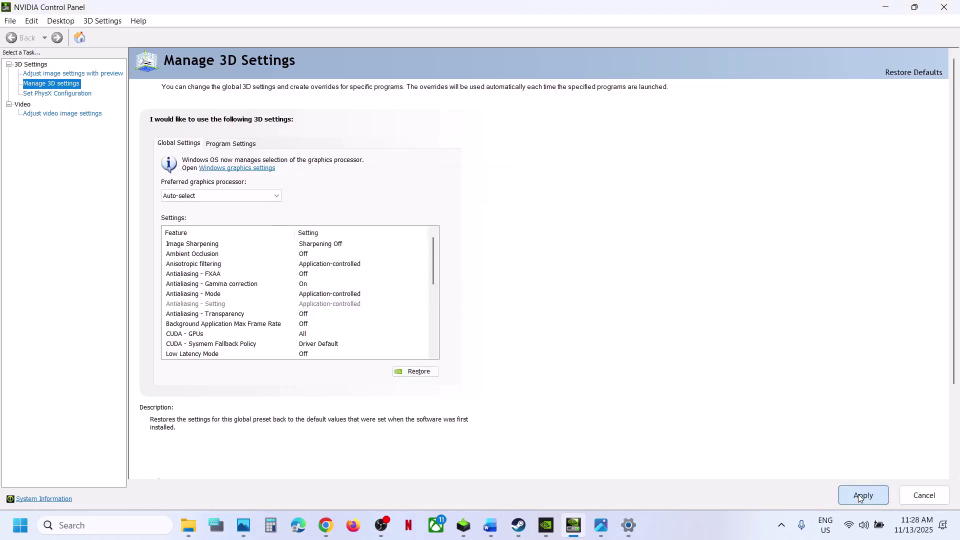
pyautogui.click(860, 496)
pyautogui.click(944, 7)
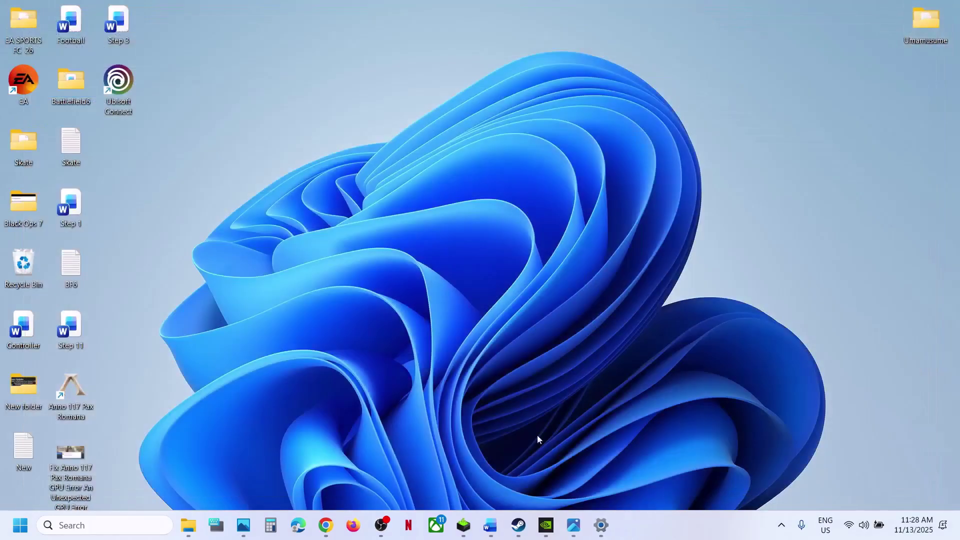
# Step: Switch to the Word notes and read Step 9 on the power plan and hardware accelerated GPU scheduling
pyautogui.click(518, 525)
pyautogui.click(493, 482)
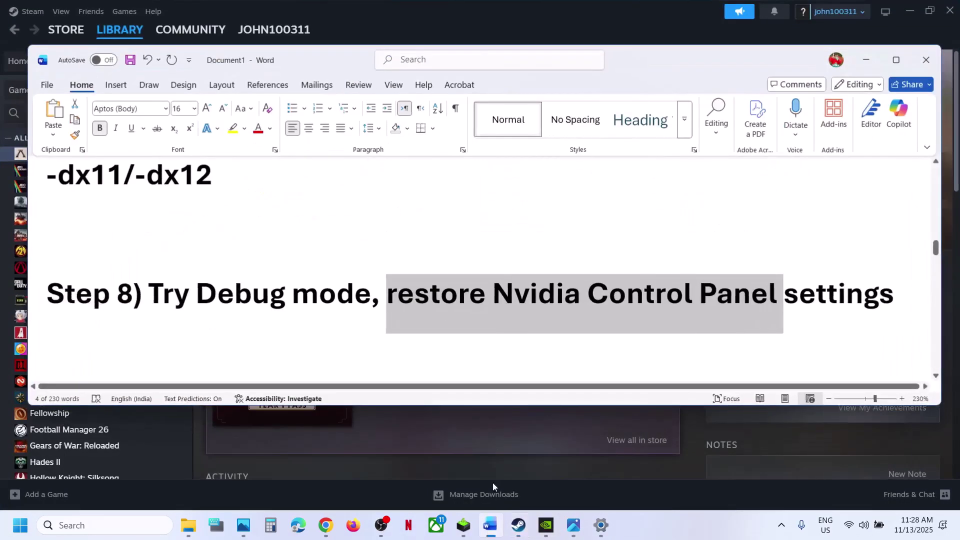
pyautogui.scroll(-5, 416, 301)
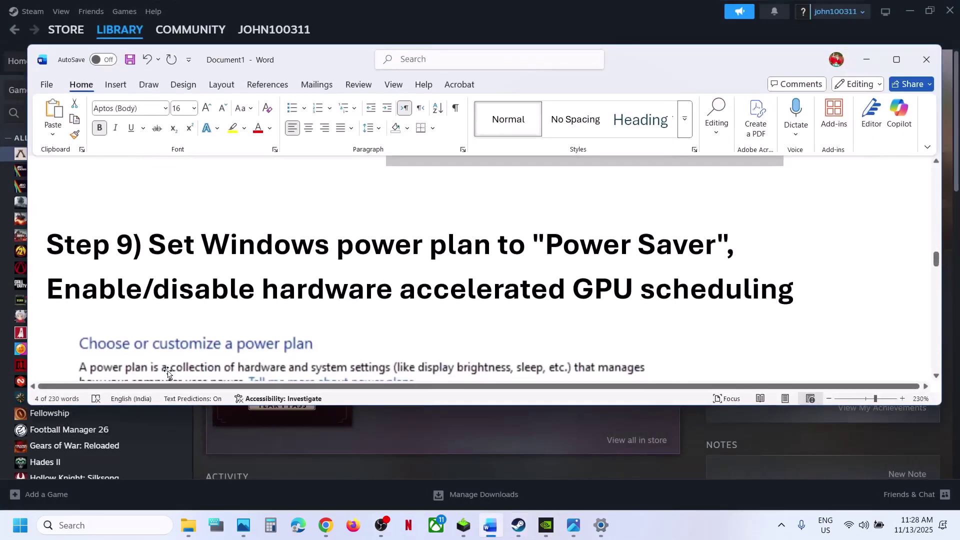
# Step: Search Windows for Control Panel and open its Power Options page under Hardware and Sound
pyautogui.click(101, 525)
pyautogui.write('contr')
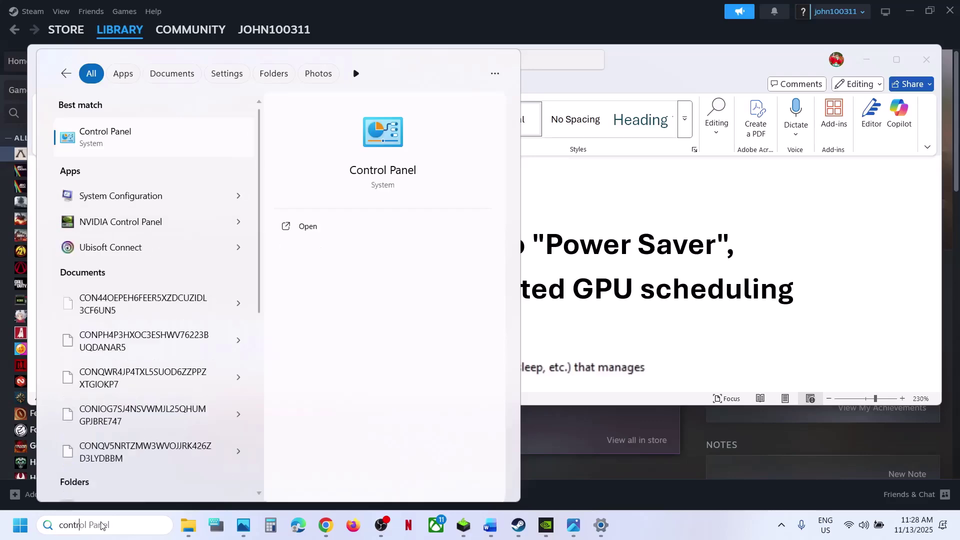
pyautogui.write('ol')
pyautogui.press('Escape')
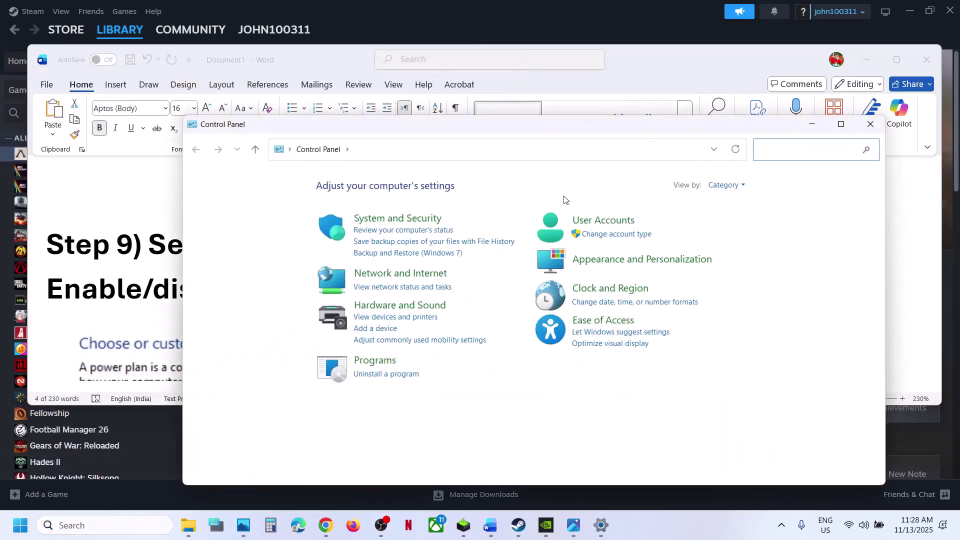
pyautogui.click(393, 305)
pyautogui.click(378, 287)
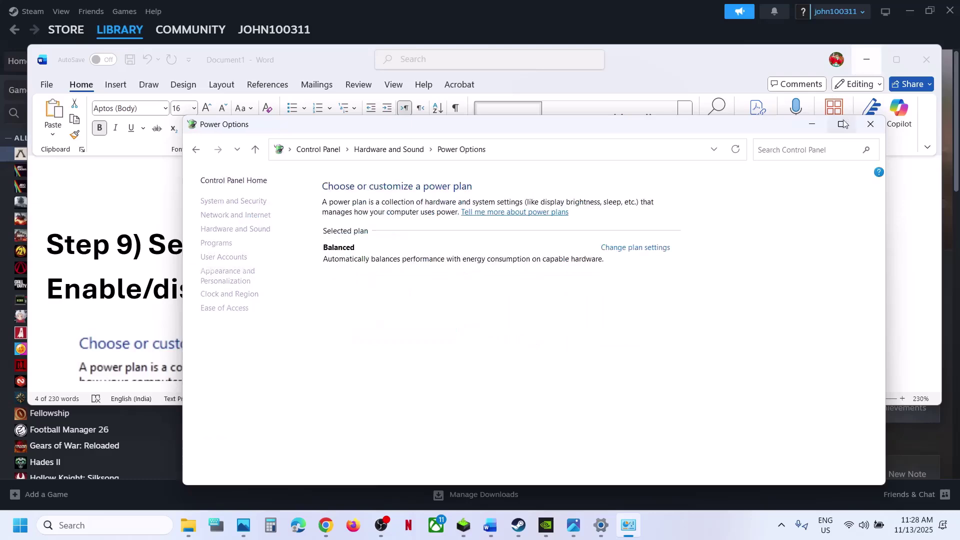
# Step: Maximize the Power Options window and the Word notes, and view the power plan picture under Step 9
pyautogui.press('super+Up')
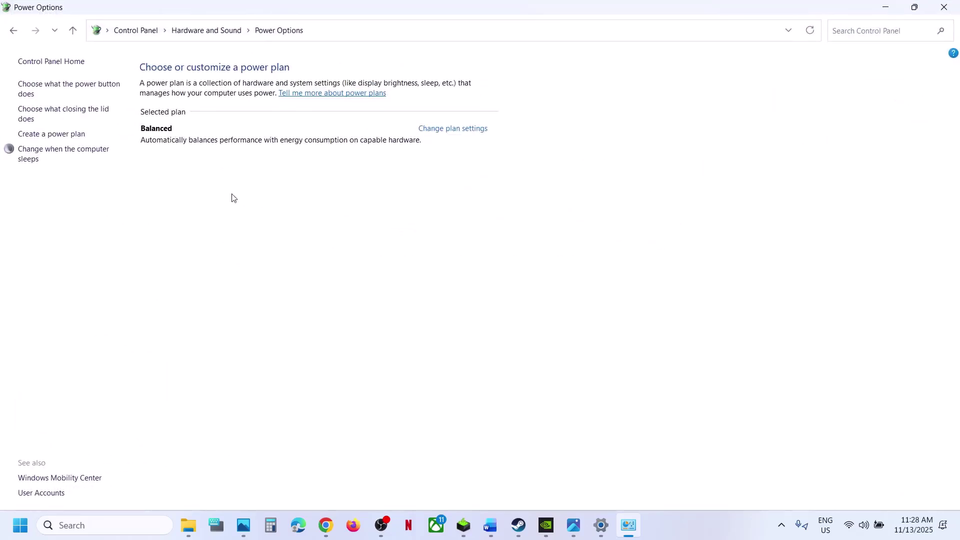
pyautogui.click(490, 525)
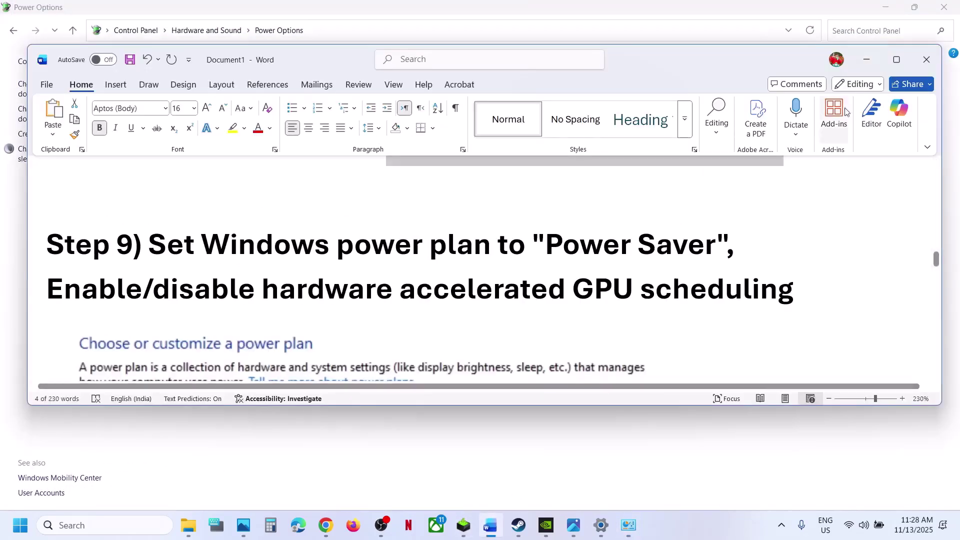
pyautogui.click(896, 60)
pyautogui.scroll(-3, 320, 292)
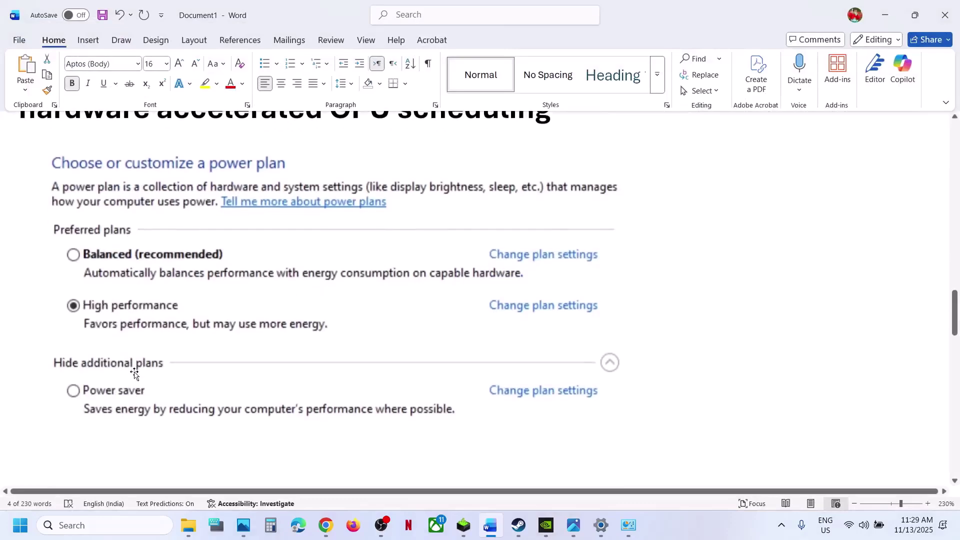
# Step: Highlight "Enable/disable hardware accelerated GPU scheduling" in the Step 9 heading of the notes
pyautogui.click(522, 529)
pyautogui.click(524, 530)
pyautogui.scroll(3, 211, 379)
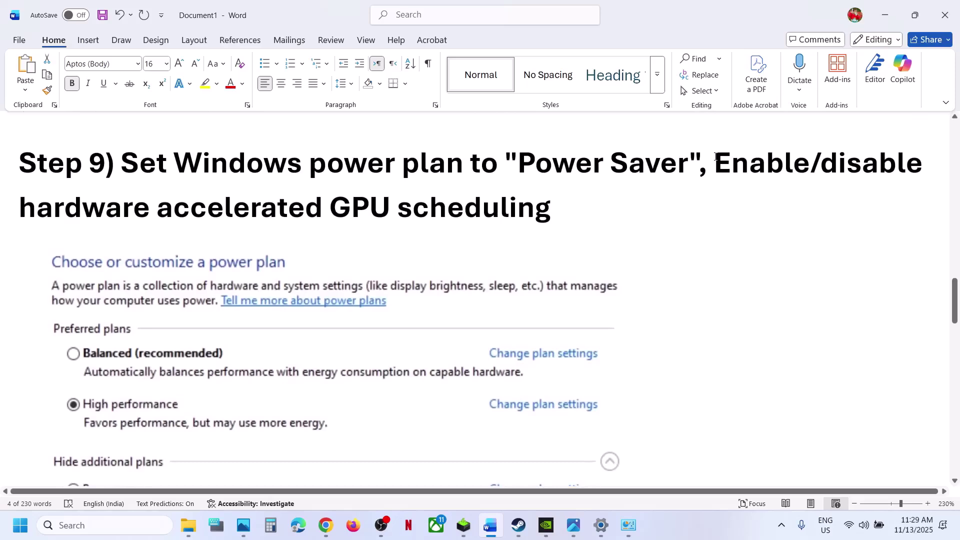
pyautogui.moveTo(748, 156); pyautogui.dragTo(550, 207)
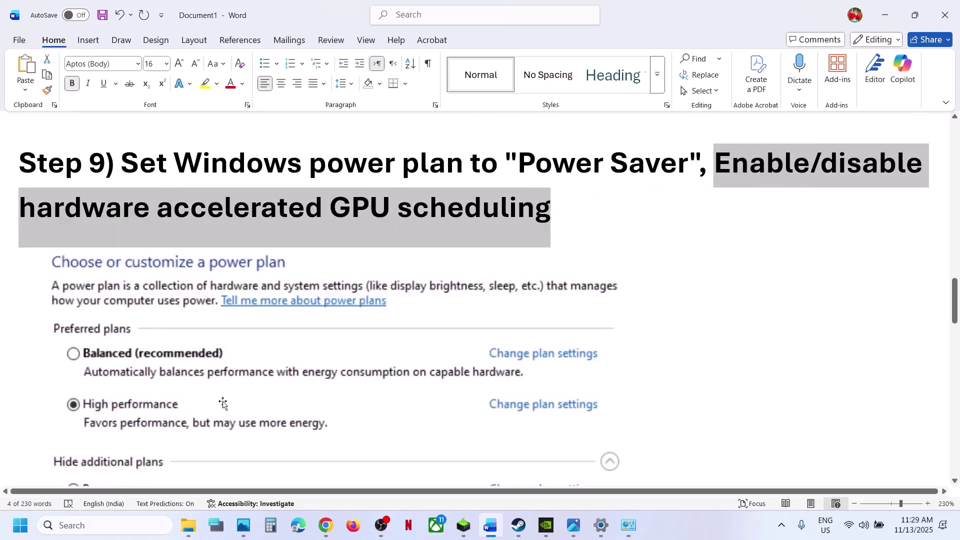
# Step: Search Windows for "graphics", open Graphics settings and expand Advanced graphics settings
pyautogui.click(96, 526)
pyautogui.write('graphics')
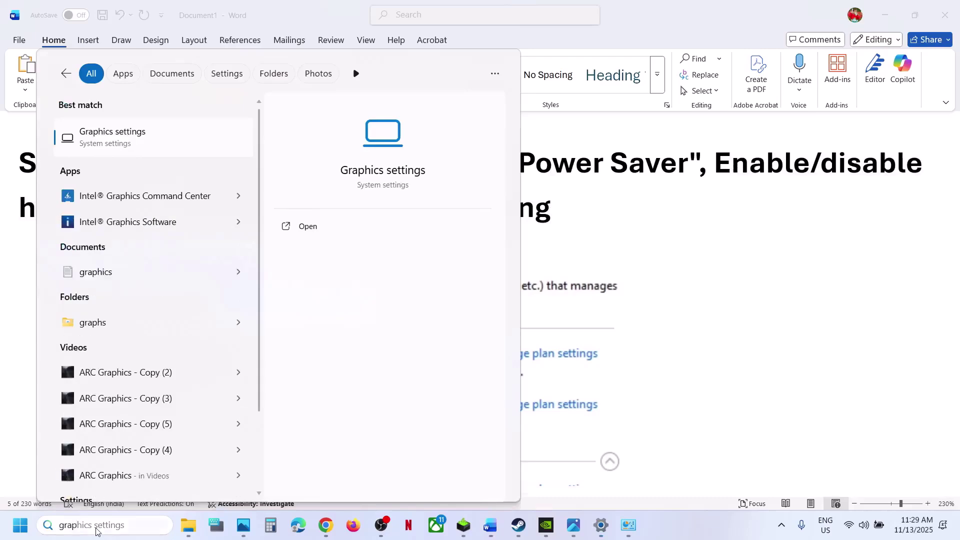
pyautogui.press('Return')
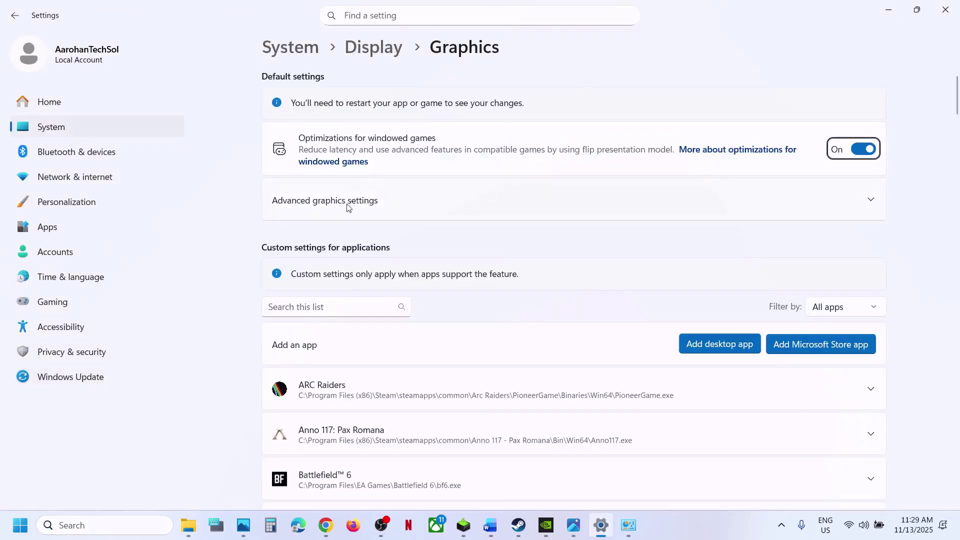
pyautogui.click(342, 207)
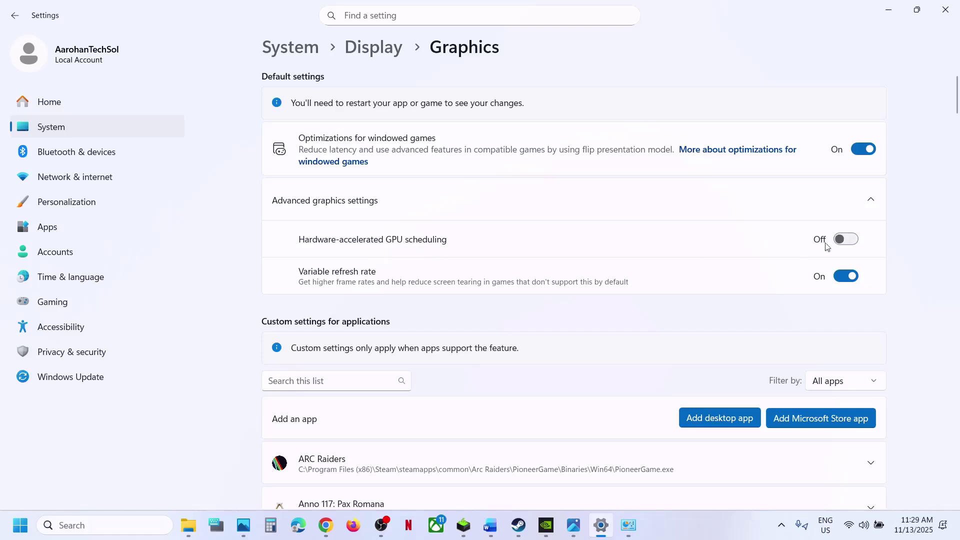
# Step: Turn Hardware-accelerated GPU scheduling on and back off in the Graphics settings
pyautogui.click(519, 525)
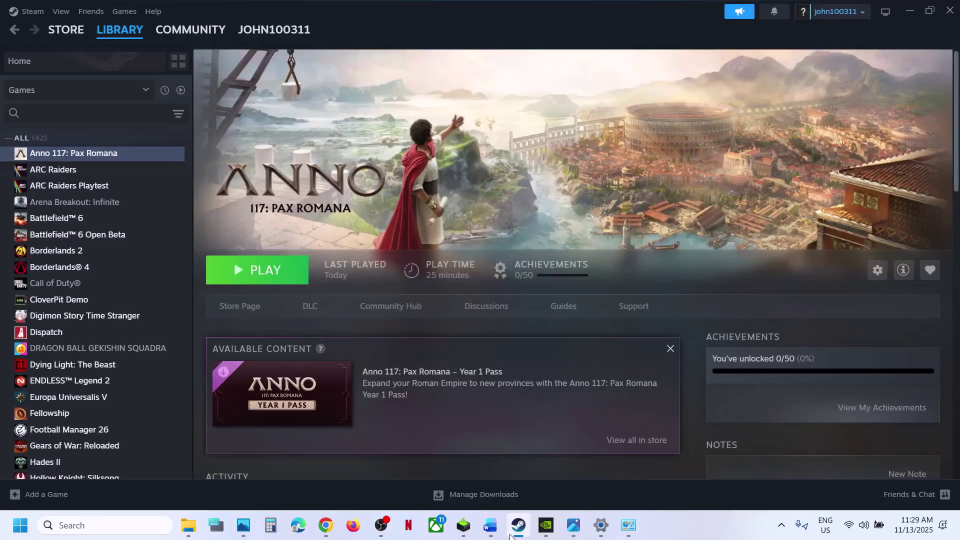
pyautogui.click(511, 534)
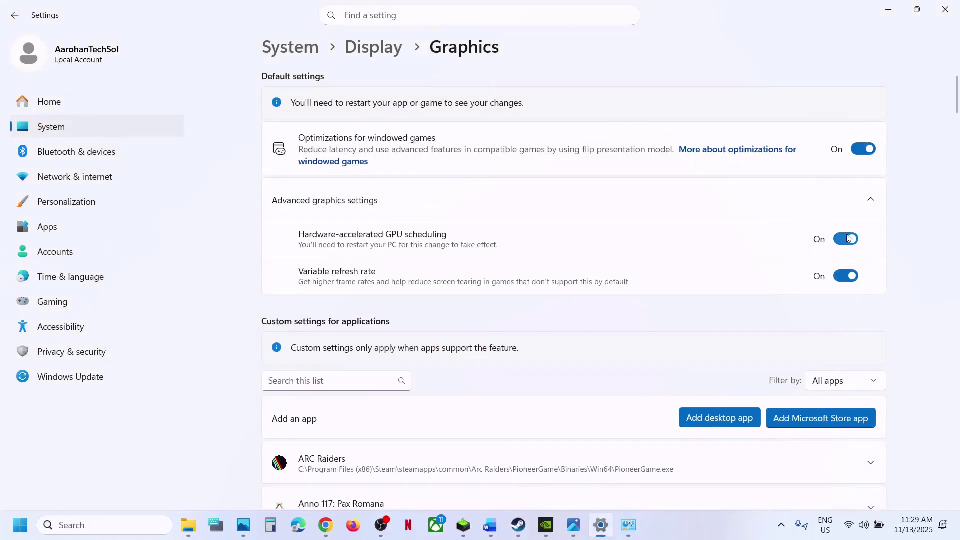
pyautogui.click(845, 240)
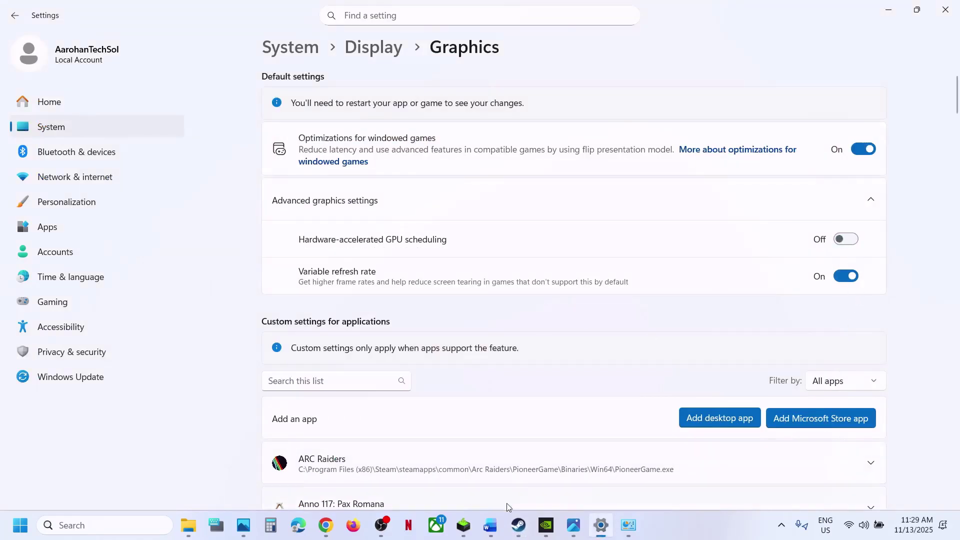
# Step: Switch to the Word notes and read Step 10 on compatibility mode and full screen optimization
pyautogui.click(512, 534)
pyautogui.click(500, 533)
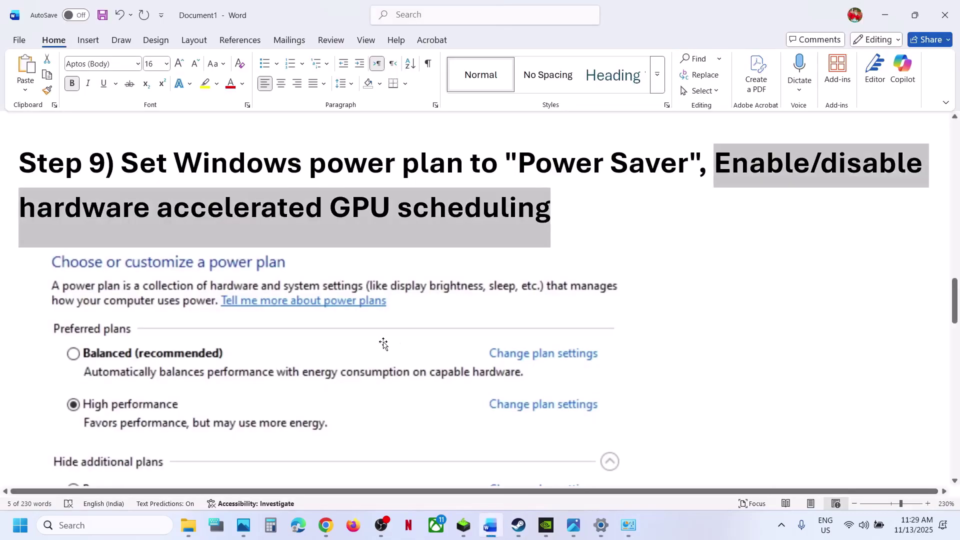
pyautogui.scroll(-5, 384, 342)
pyautogui.scroll(2, 369, 350)
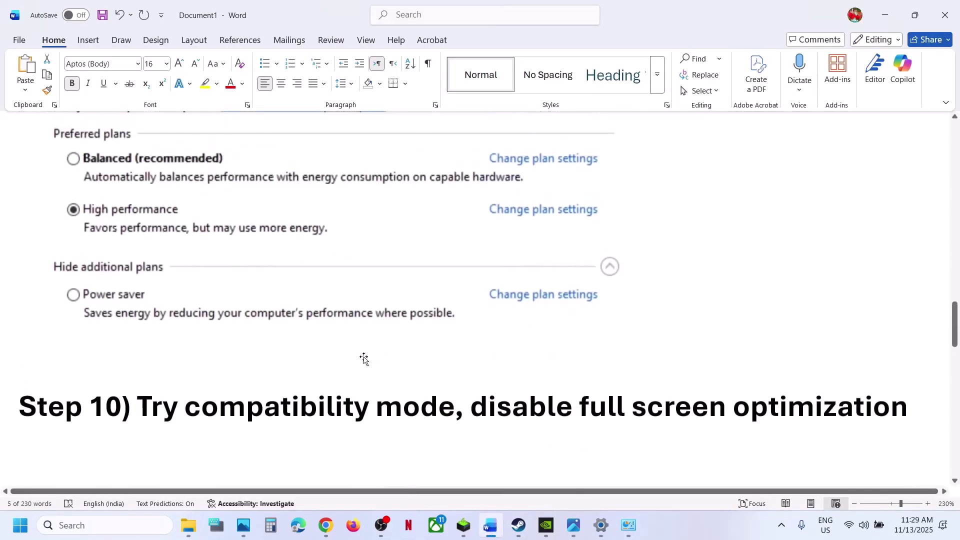
# Step: Switch to Steam, browse the local files of Anno 117: Pax Romana and open the Bin\Win64 folder
pyautogui.click(518, 526)
pyautogui.rightClick(60, 156)
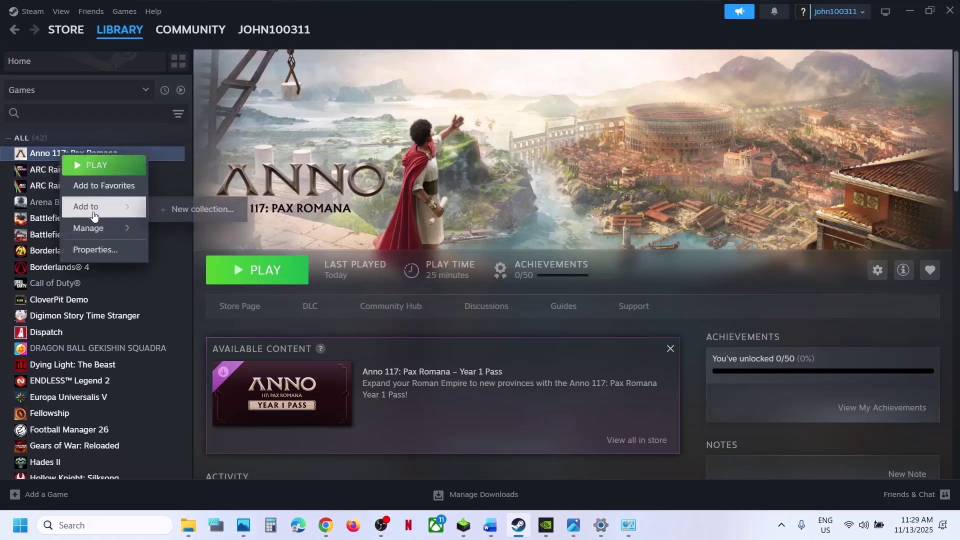
pyautogui.moveTo(85, 227)
pyautogui.click(198, 251)
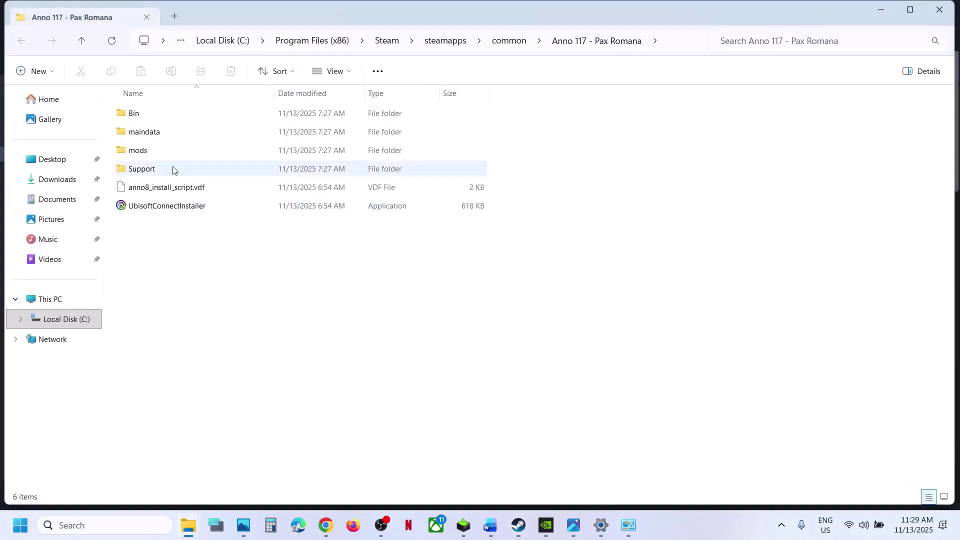
pyautogui.doubleClick(144, 116)
pyautogui.click(143, 118)
pyautogui.doubleClick(144, 117)
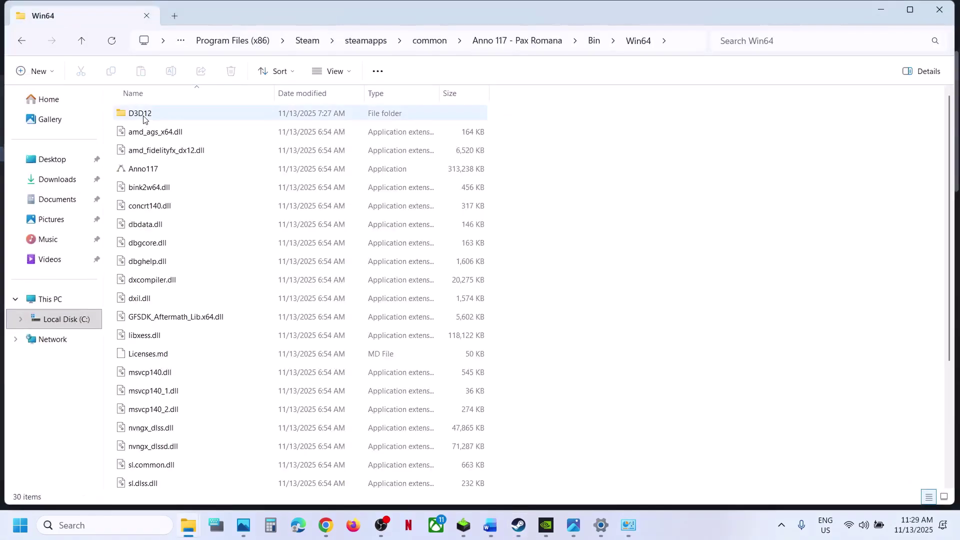
# Step: Open the Compatibility properties of the Anno117 application, enable compatibility mode for Windows 8 and apply it
pyautogui.click(156, 170)
pyautogui.rightClick(157, 170)
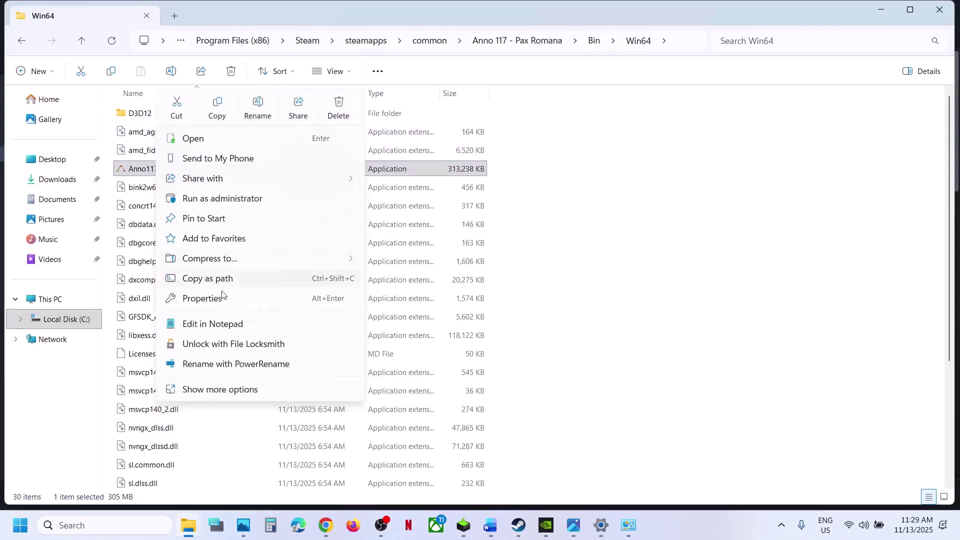
pyautogui.click(216, 299)
pyautogui.click(280, 197)
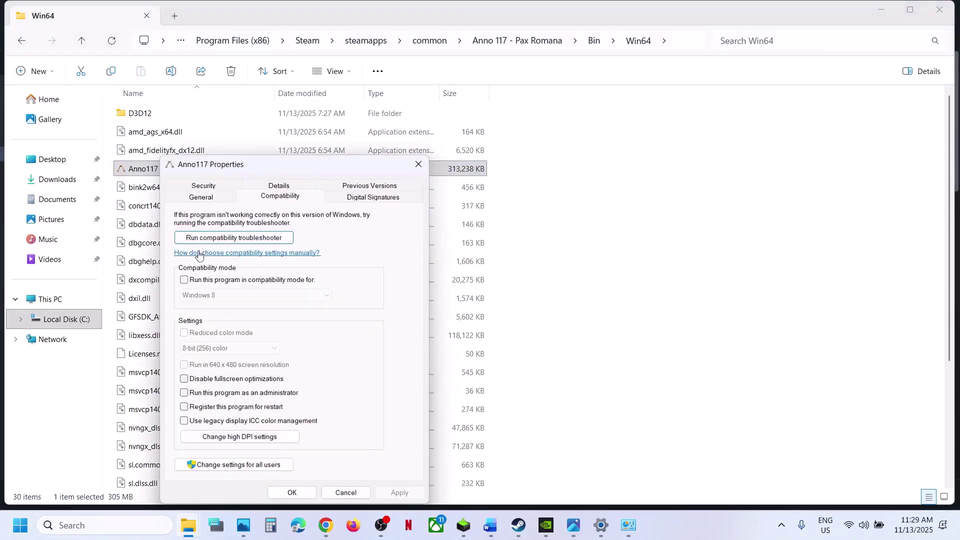
pyautogui.click(183, 280)
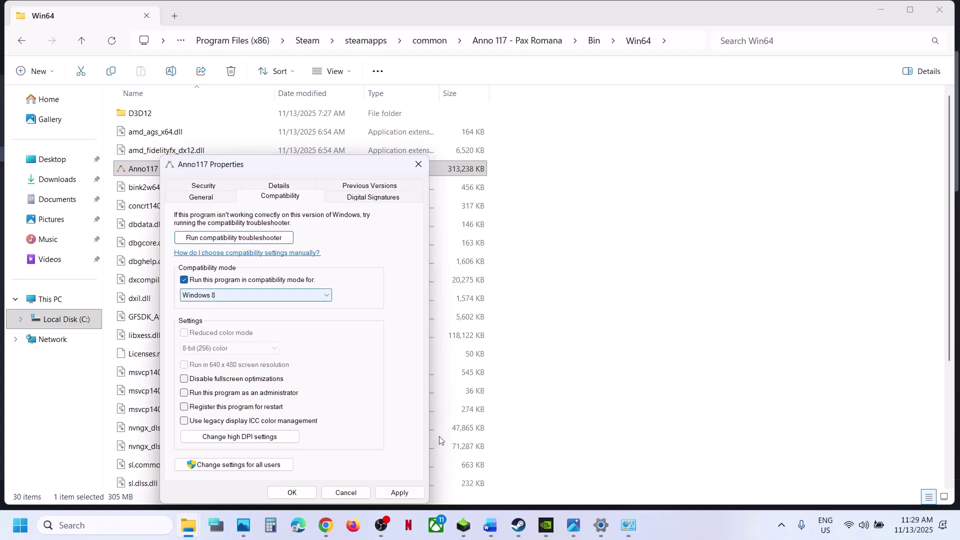
pyautogui.click(398, 493)
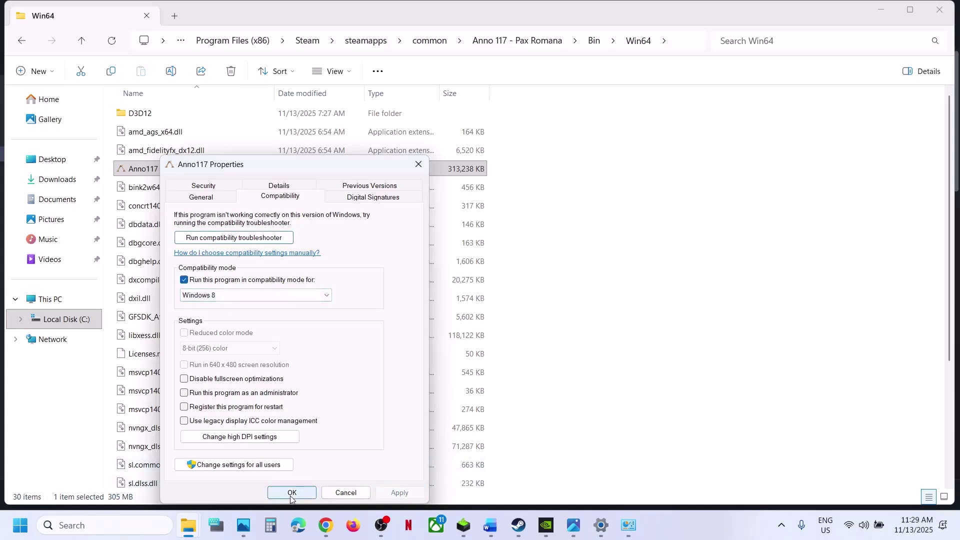
# Step: Set Anno117's compatibility mode to Windows 7, disable fullscreen optimizations and apply the properties
pyautogui.click(276, 295)
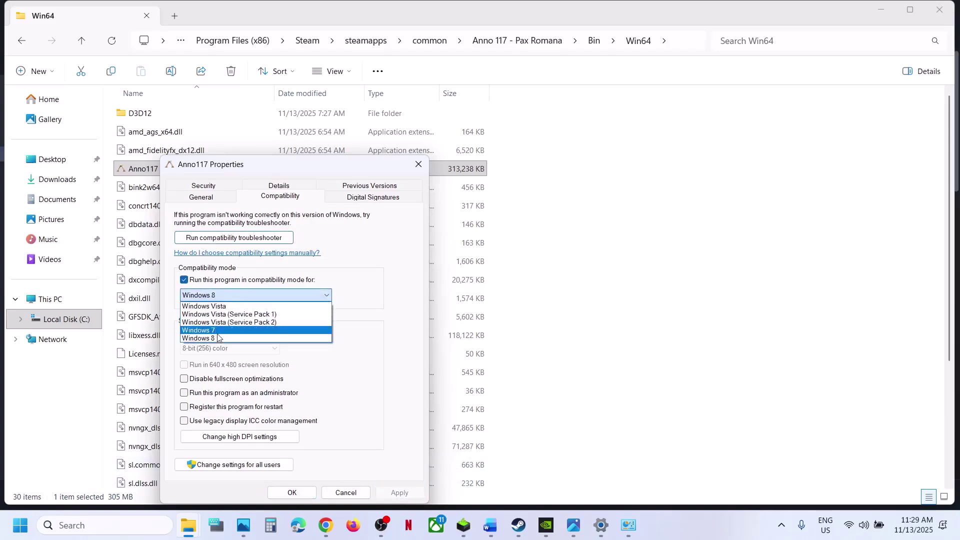
pyautogui.click(218, 332)
pyautogui.click(398, 493)
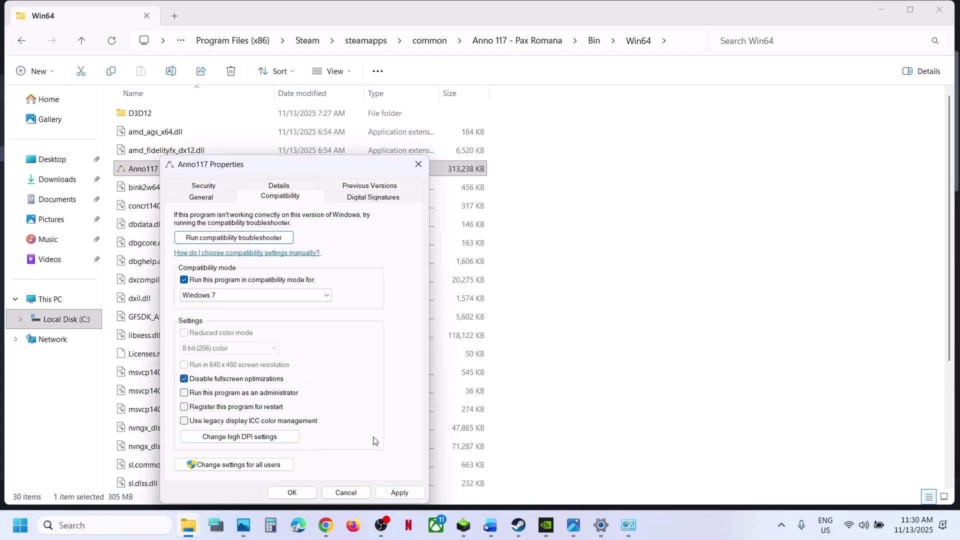
pyautogui.click(398, 493)
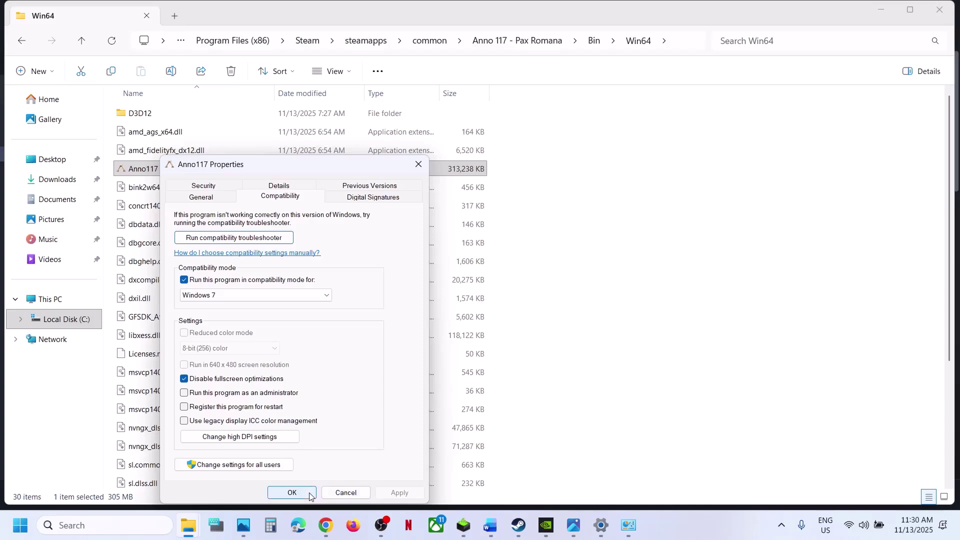
pyautogui.click(292, 492)
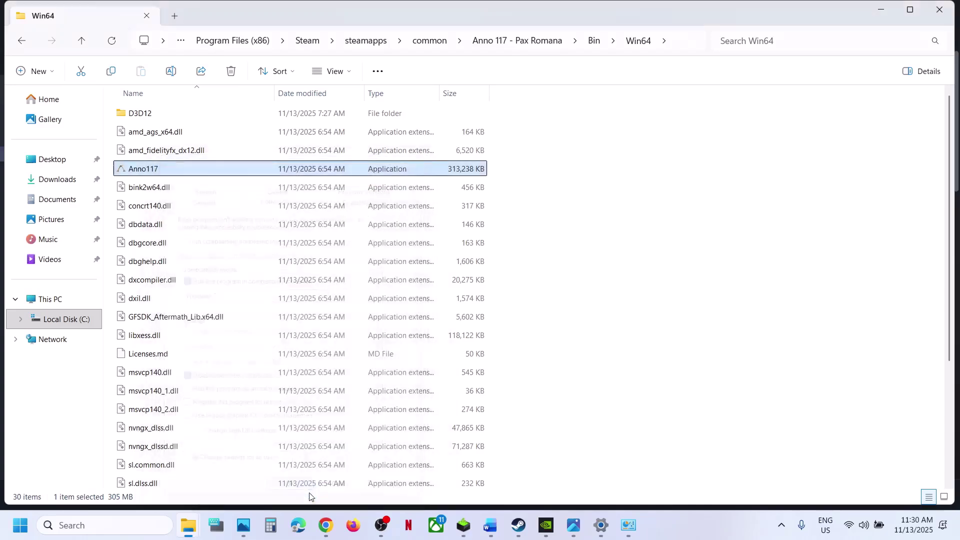
# Step: Reopen Anno117's Compatibility properties, clear compatibility mode and Disable fullscreen optimizations, and apply the change
pyautogui.rightClick(173, 170)
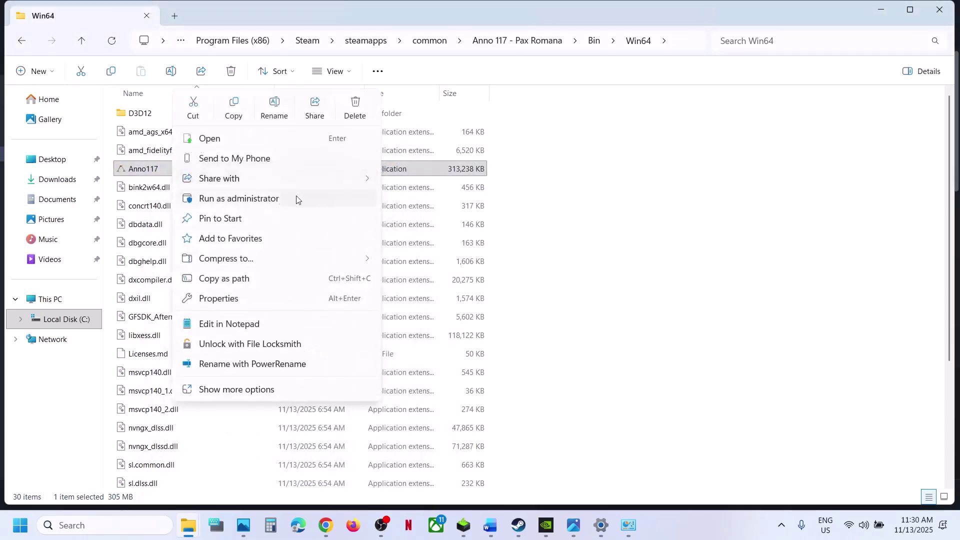
pyautogui.click(127, 172)
pyautogui.rightClick(128, 172)
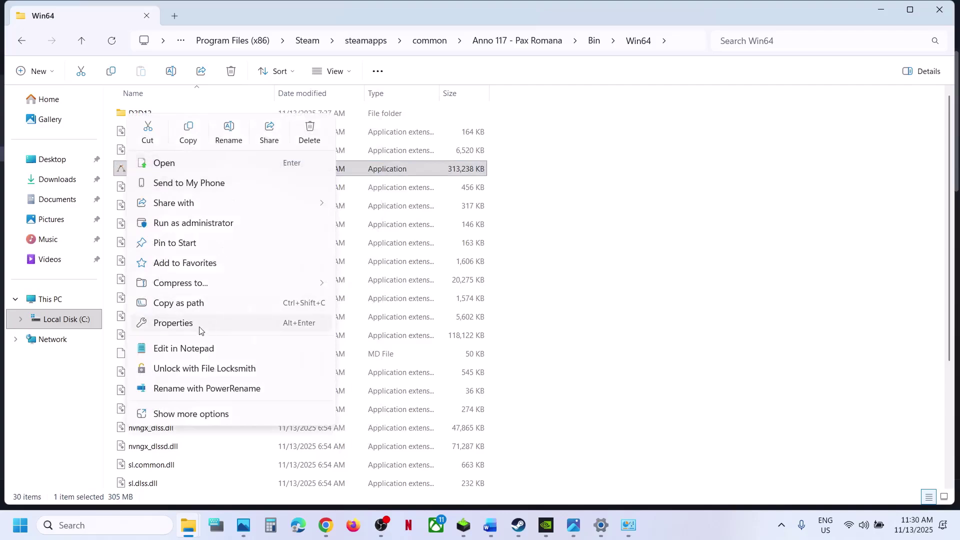
pyautogui.click(199, 326)
pyautogui.click(239, 198)
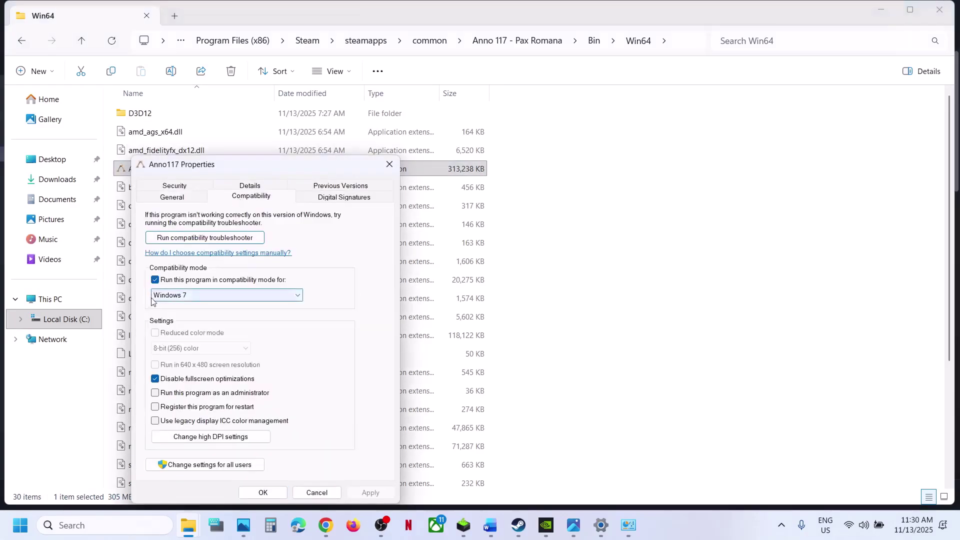
pyautogui.click(155, 279)
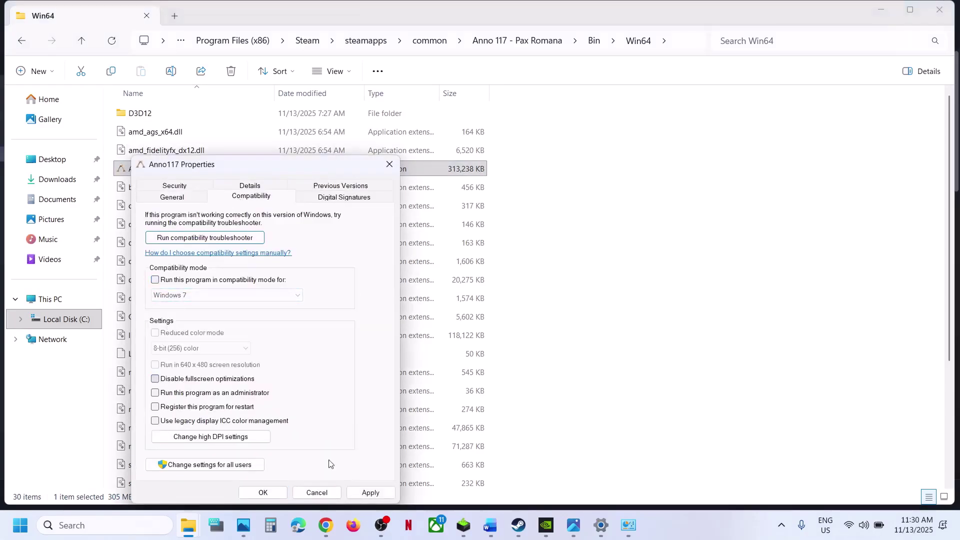
pyautogui.click(371, 492)
pyautogui.click(262, 492)
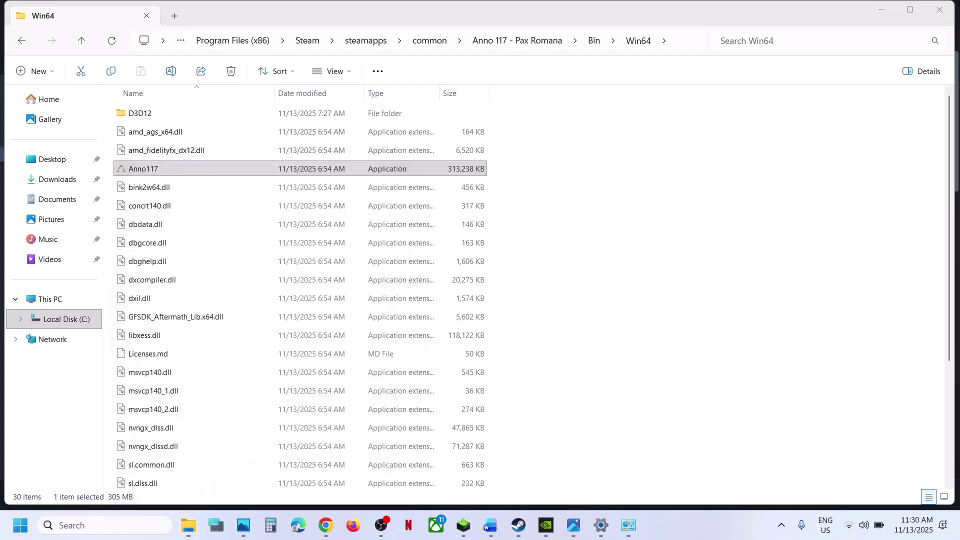
# Step: Switch to the Word notes and read Step 11 on verifying the game files
pyautogui.hotkey('alt', 'Tab')
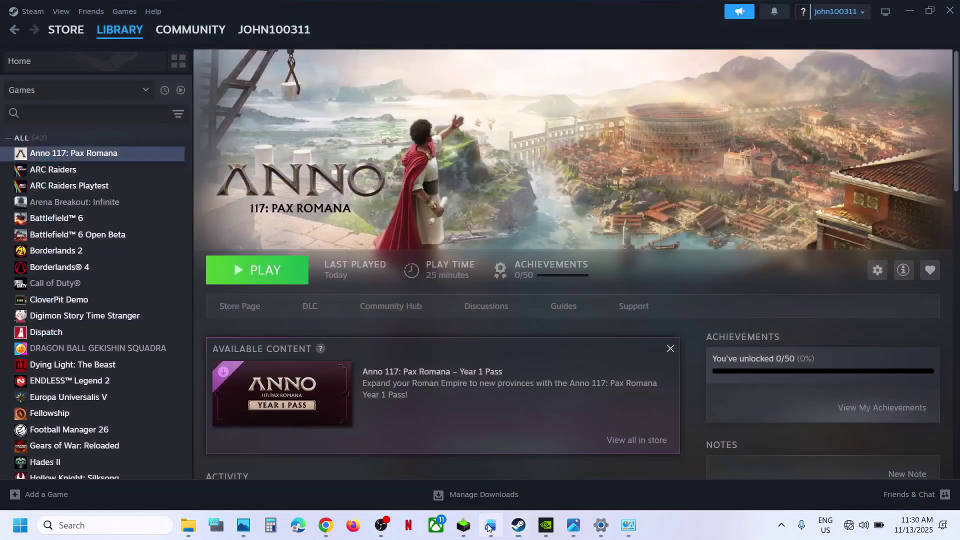
pyautogui.click(489, 525)
pyautogui.scroll(-5, 340, 346)
pyautogui.scroll(2, 341, 347)
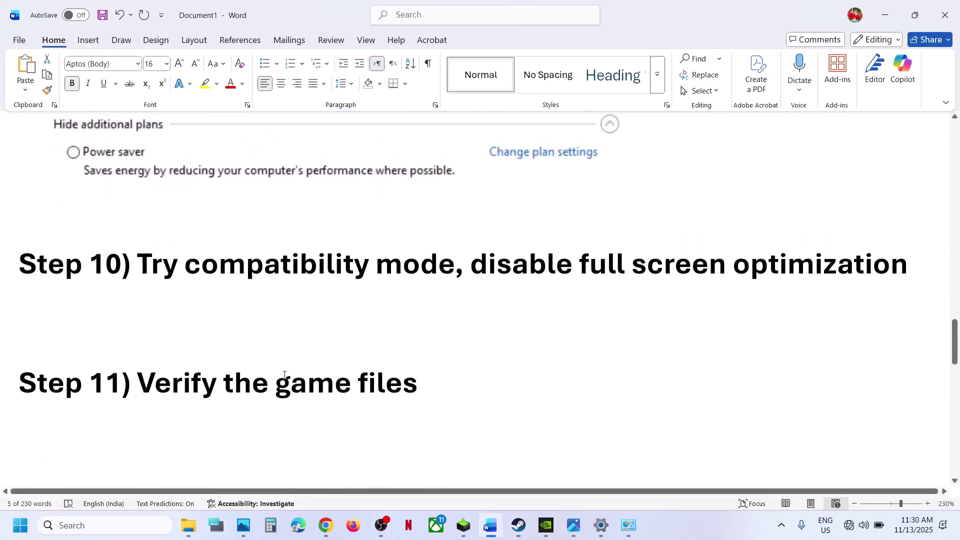
# Step: In Steam, view the Installed Files properties of Anno 117: Pax Romana with the file integrity option, and close them
pyautogui.click(518, 525)
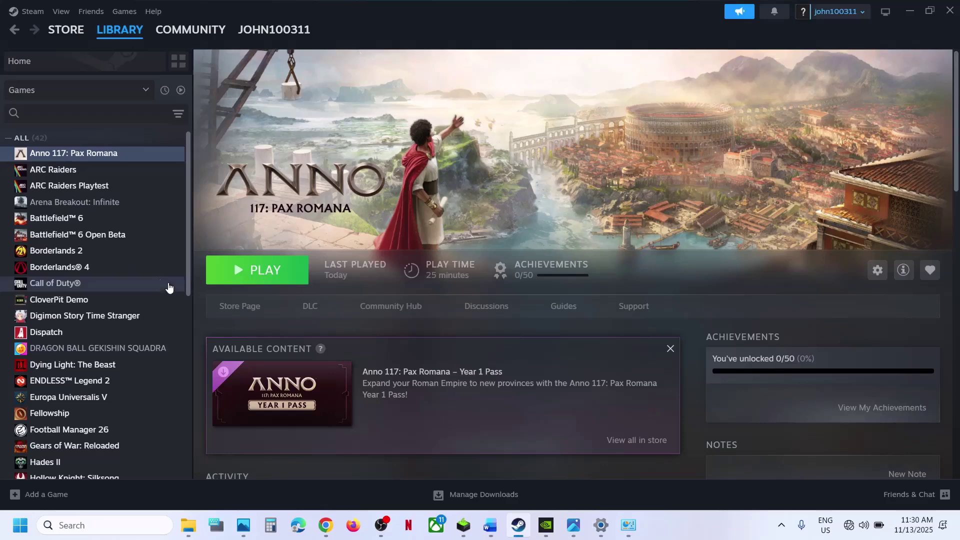
pyautogui.rightClick(130, 157)
pyautogui.click(180, 254)
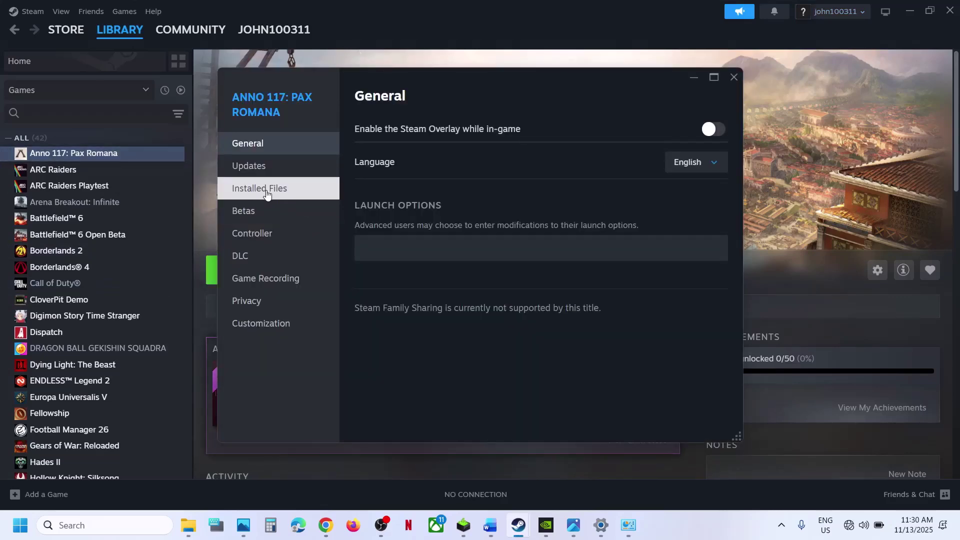
pyautogui.click(266, 194)
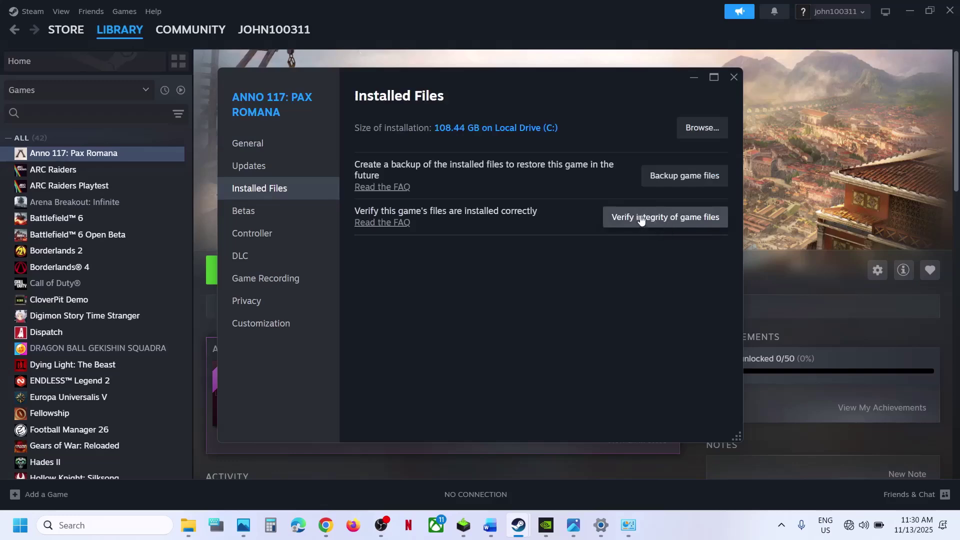
pyautogui.click(735, 79)
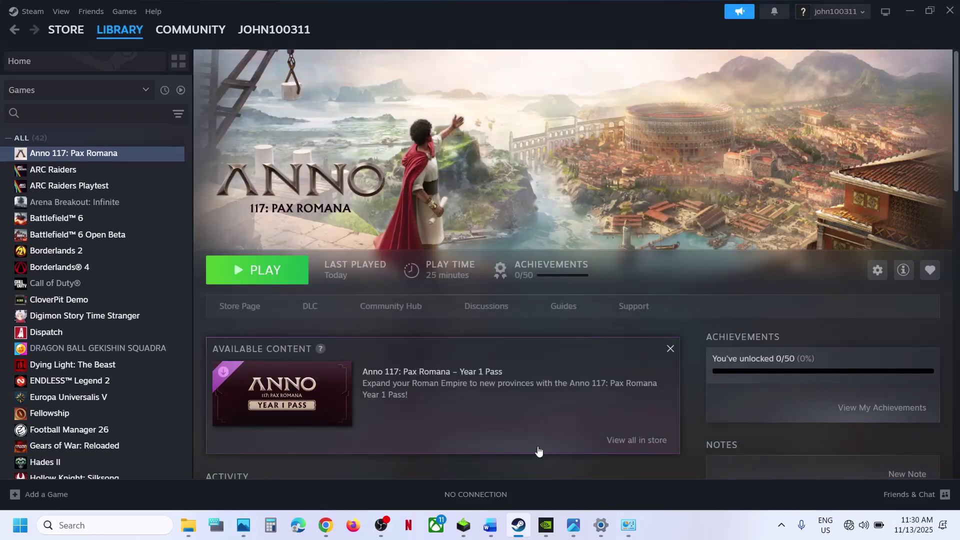
# Step: Switch to the Word notes and open the Visual C++ download link under Step 12
pyautogui.click(498, 533)
pyautogui.scroll(-4, 386, 299)
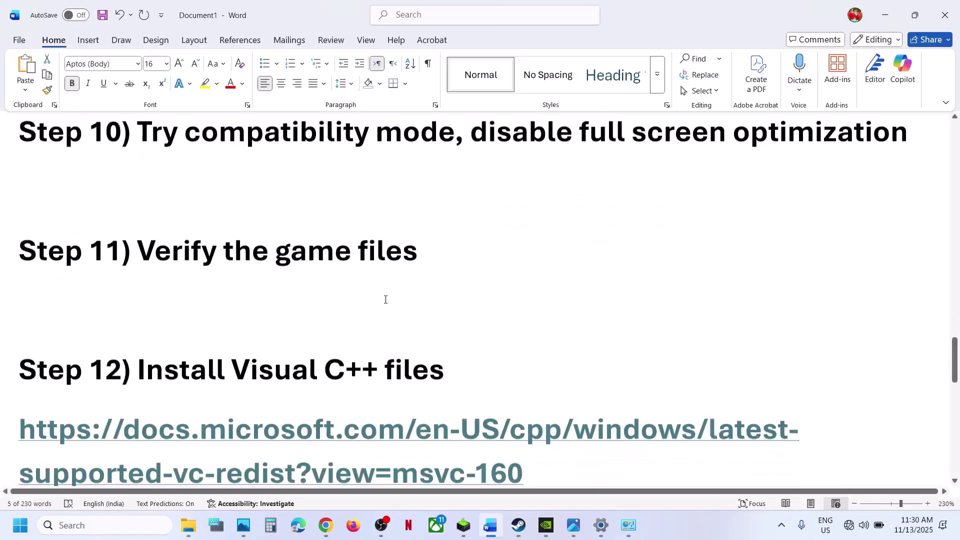
pyautogui.scroll(-1, 385, 299)
pyautogui.keyDown('ctrl'); pyautogui.click(348, 369); pyautogui.keyUp('ctrl')
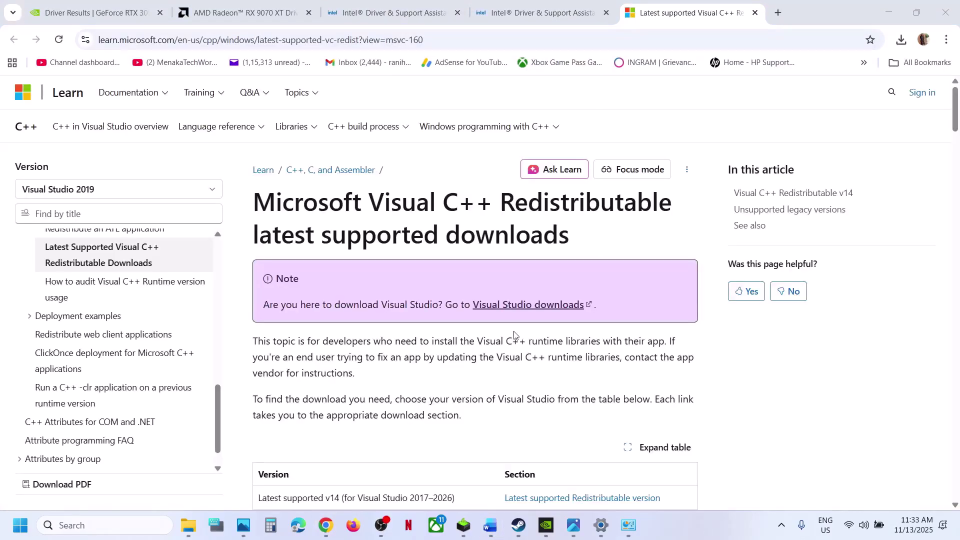
# Step: Download the X86 Visual C++ redistributable, run its installer and start the repair
pyautogui.scroll(-15, 514, 335)
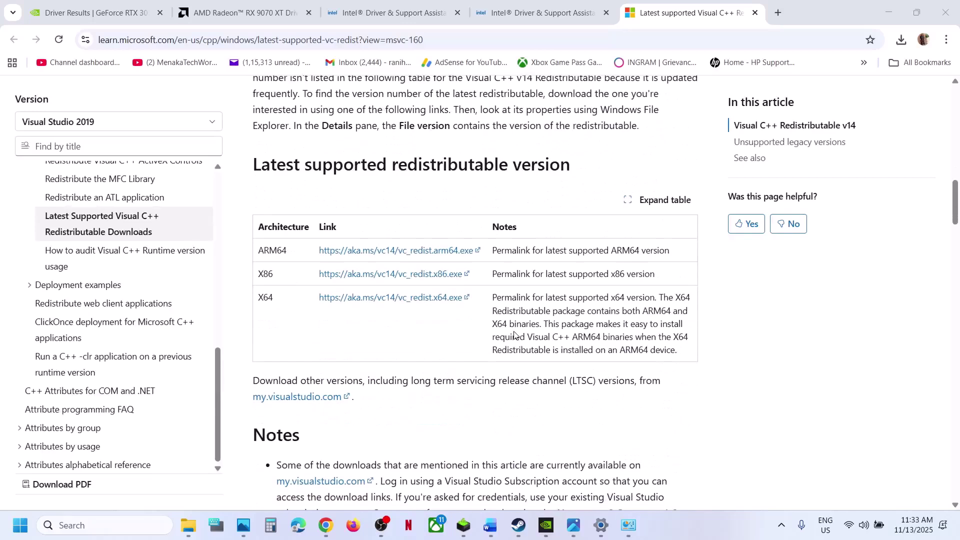
pyautogui.click(379, 275)
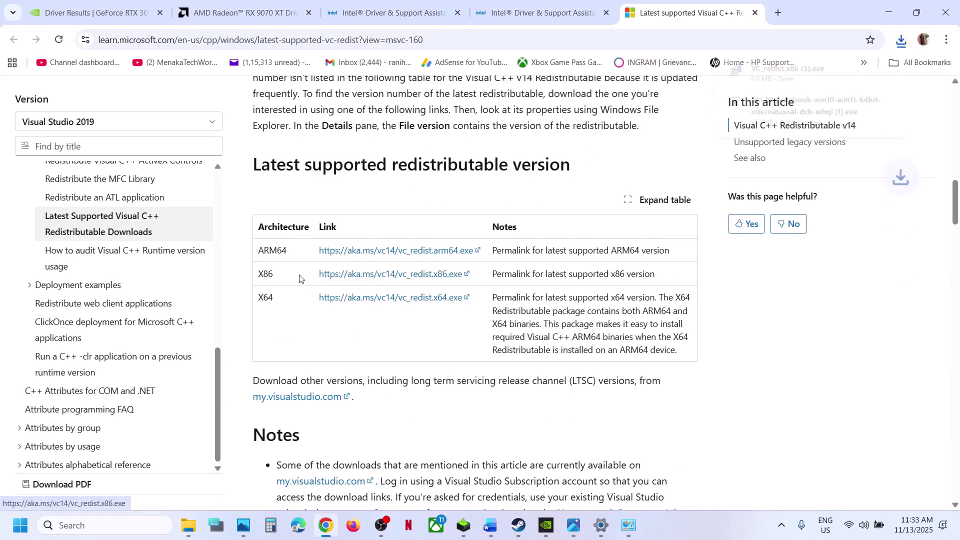
pyautogui.moveTo(265, 273); pyautogui.dragTo(431, 298)
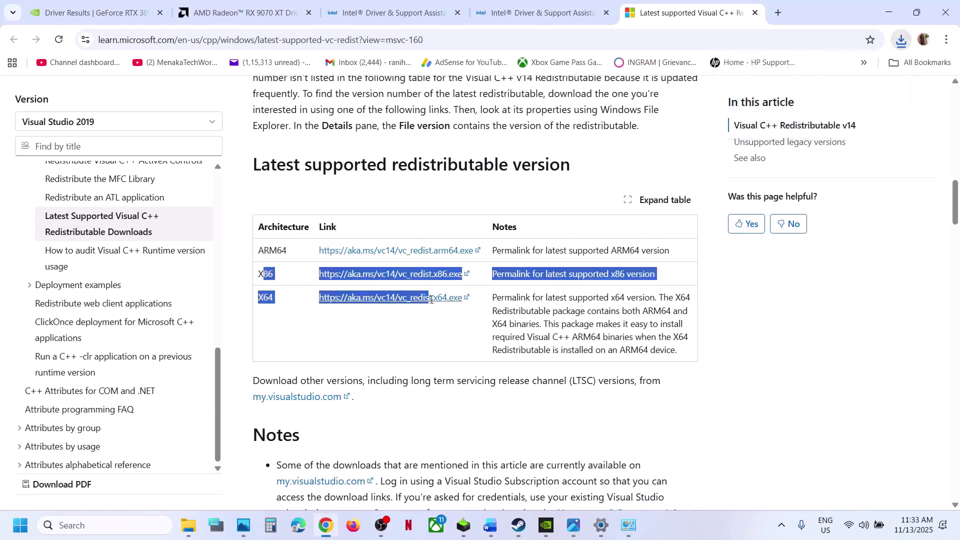
pyautogui.click(903, 42)
pyautogui.click(799, 97)
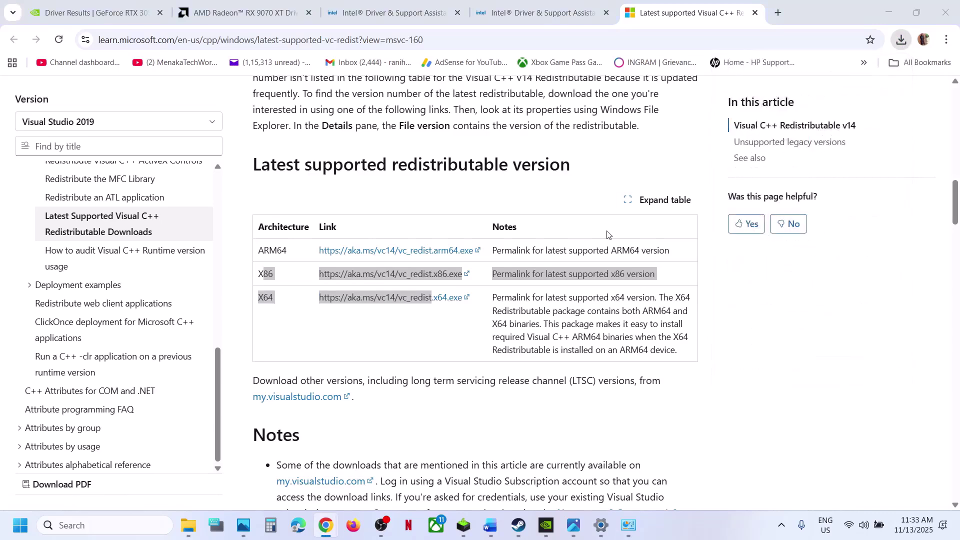
pyautogui.click(494, 331)
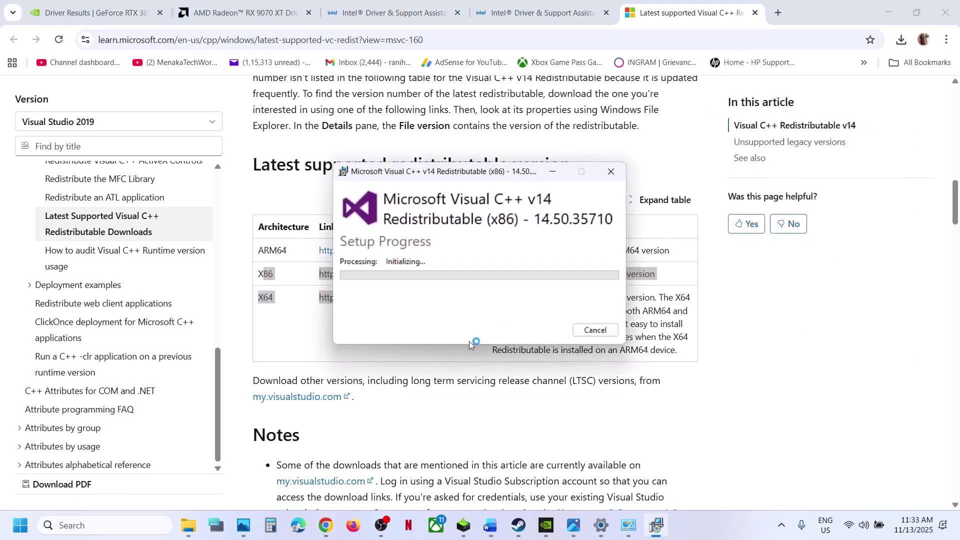
pyautogui.click(401, 352)
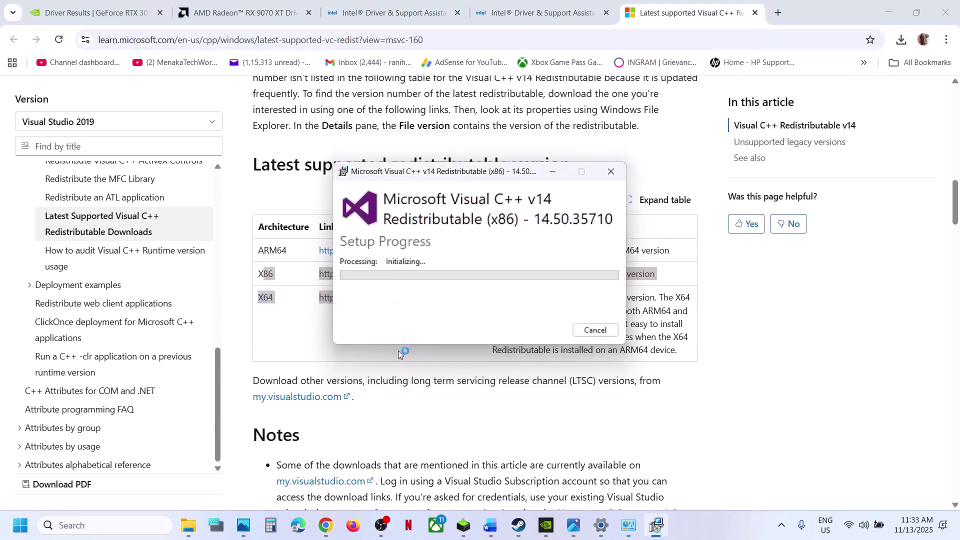
# Step: Download the X64 Visual C++ redistributable, run its installer and try to repair it
pyautogui.click(302, 324)
pyautogui.click(377, 300)
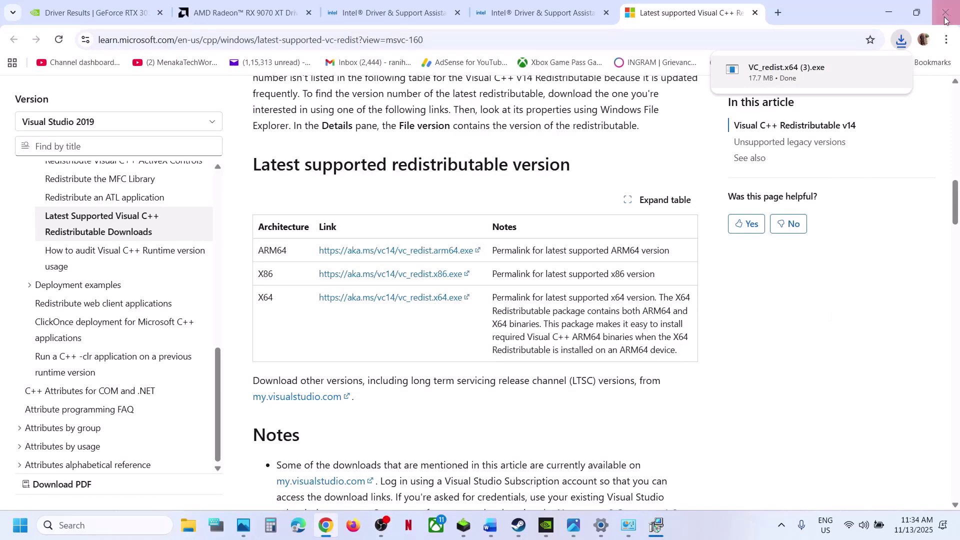
pyautogui.click(809, 84)
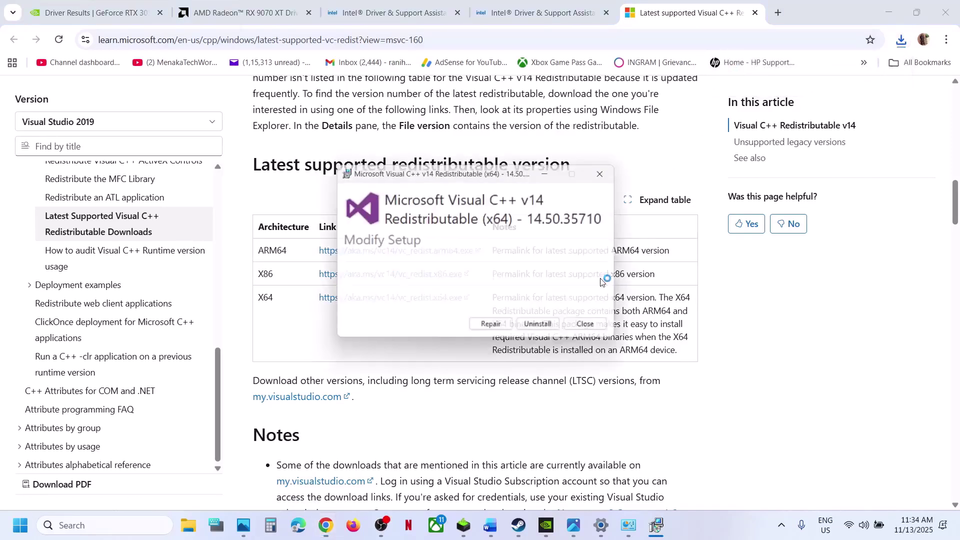
pyautogui.click(506, 331)
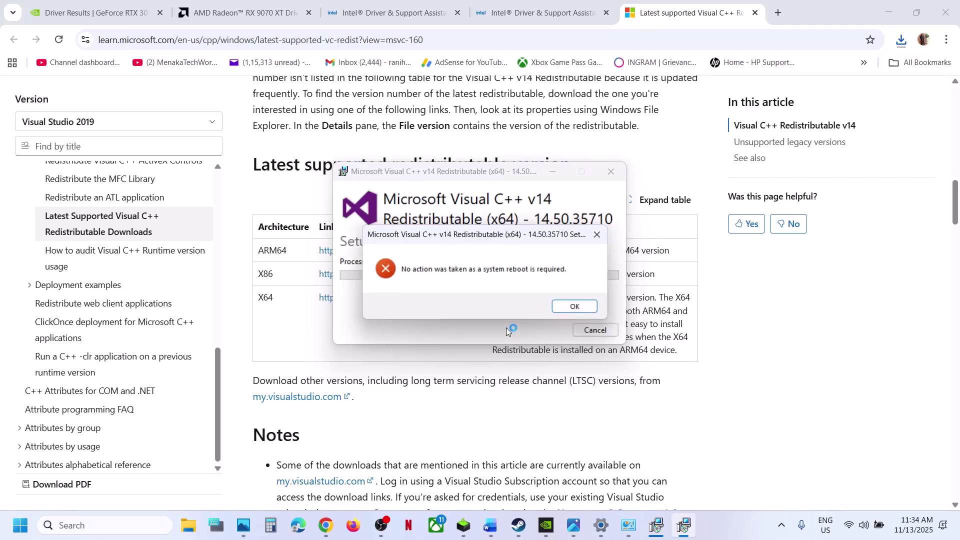
pyautogui.click(569, 308)
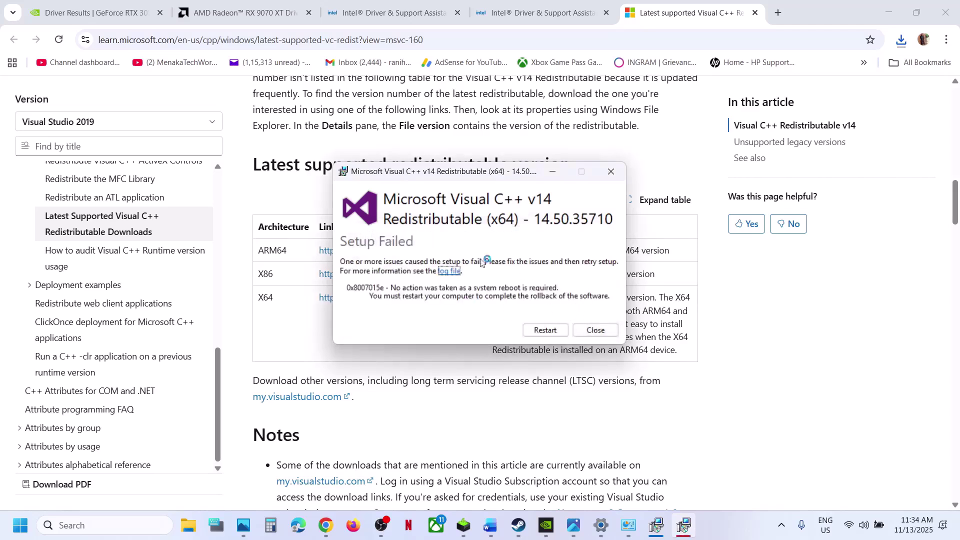
# Step: Close the x64 and x86 Visual C++ setup windows and show the Windows power options containing Restart
pyautogui.click(658, 529)
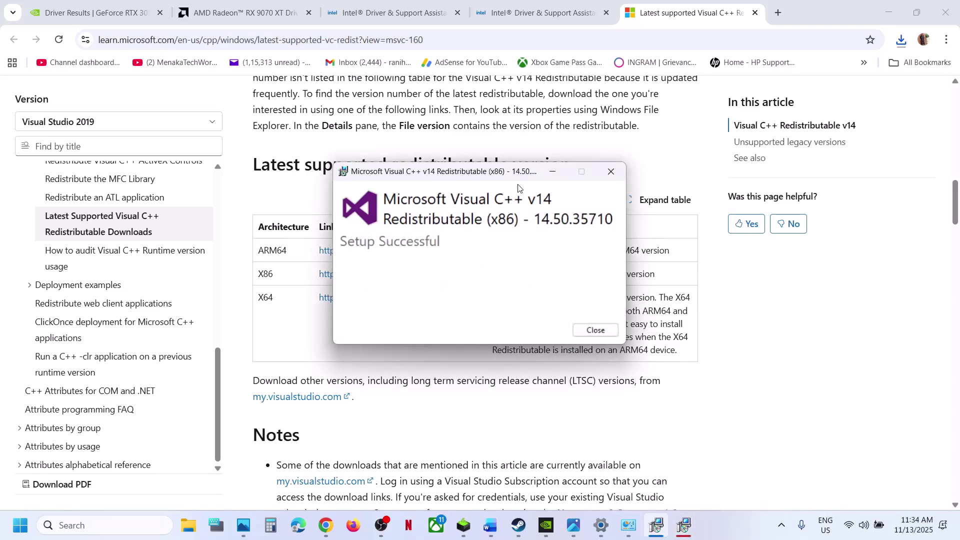
pyautogui.moveTo(445, 172); pyautogui.dragTo(227, 212)
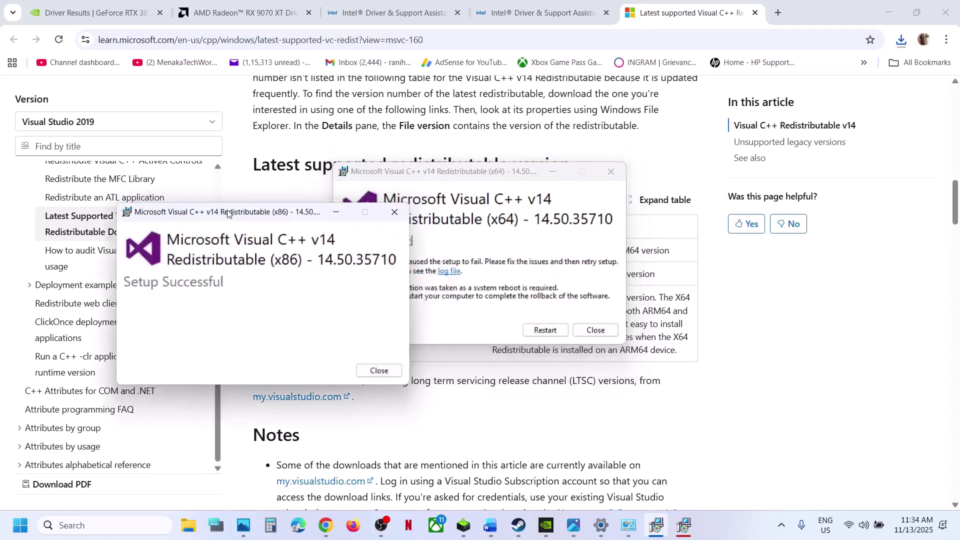
pyautogui.click(595, 330)
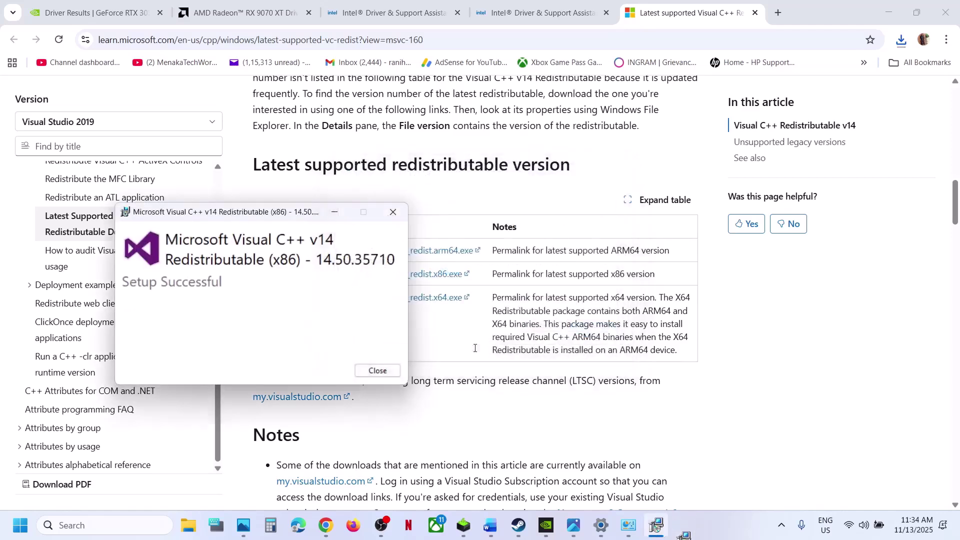
pyautogui.click(378, 371)
pyautogui.click(20, 526)
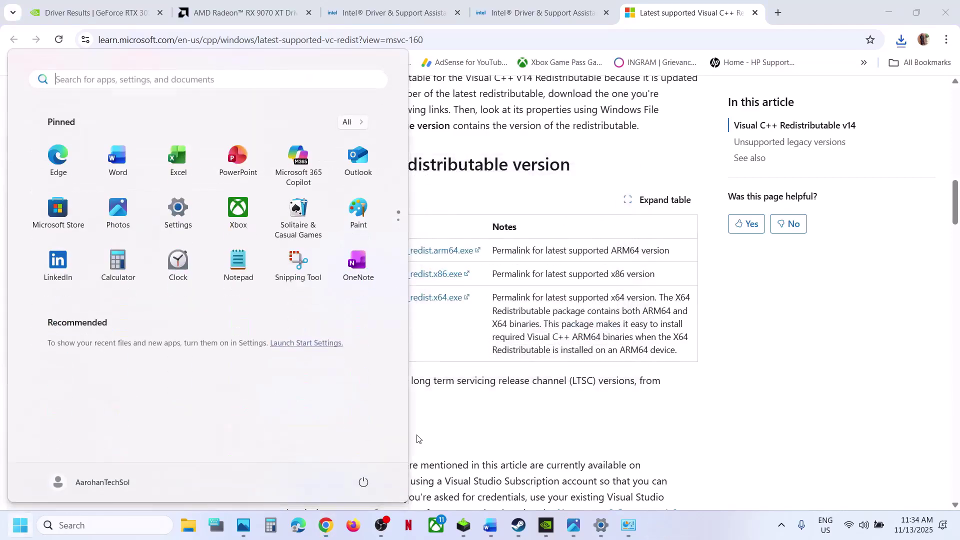
pyautogui.click(363, 483)
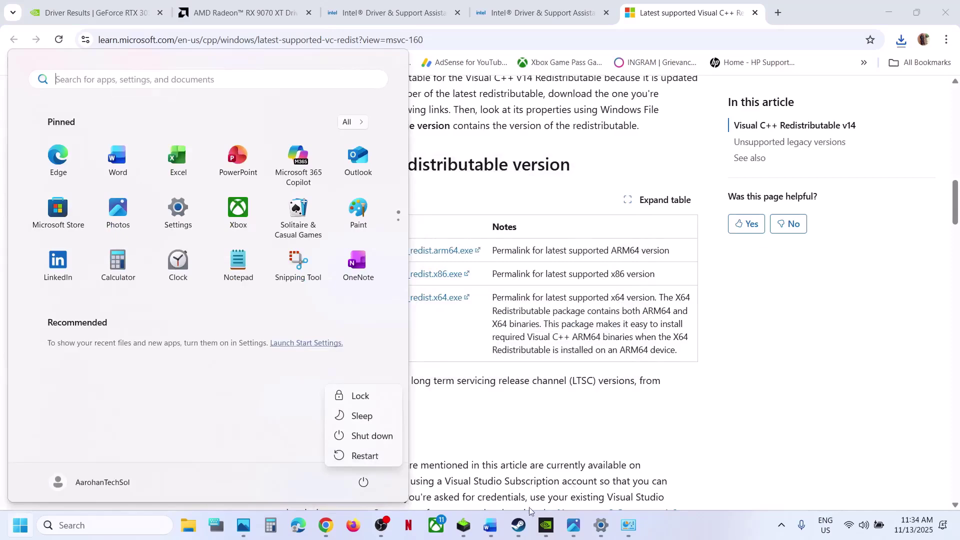
# Step: Return to the Word notes and read Step 13 on disabling overlays and overclocking
pyautogui.click(490, 525)
pyautogui.click(490, 525)
pyautogui.scroll(-5, 429, 302)
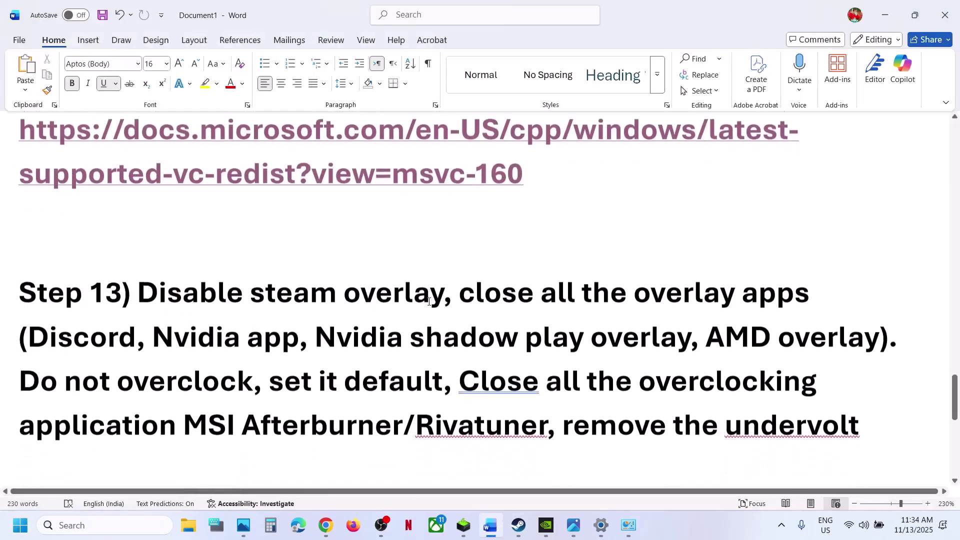
# Step: In Steam, turn off the Steam Overlay while in-game for Anno 117: Pax Romana and close its properties
pyautogui.click(519, 525)
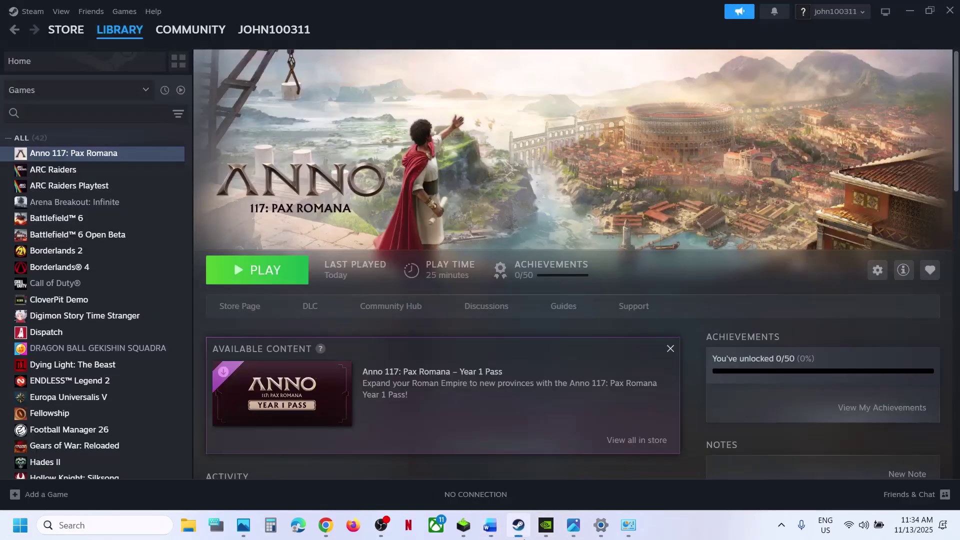
pyautogui.rightClick(103, 159)
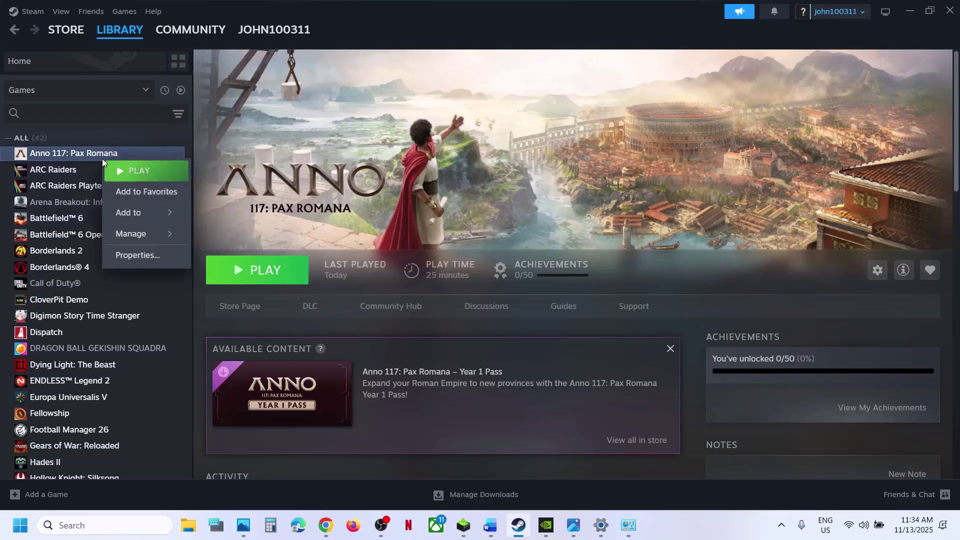
pyautogui.click(157, 257)
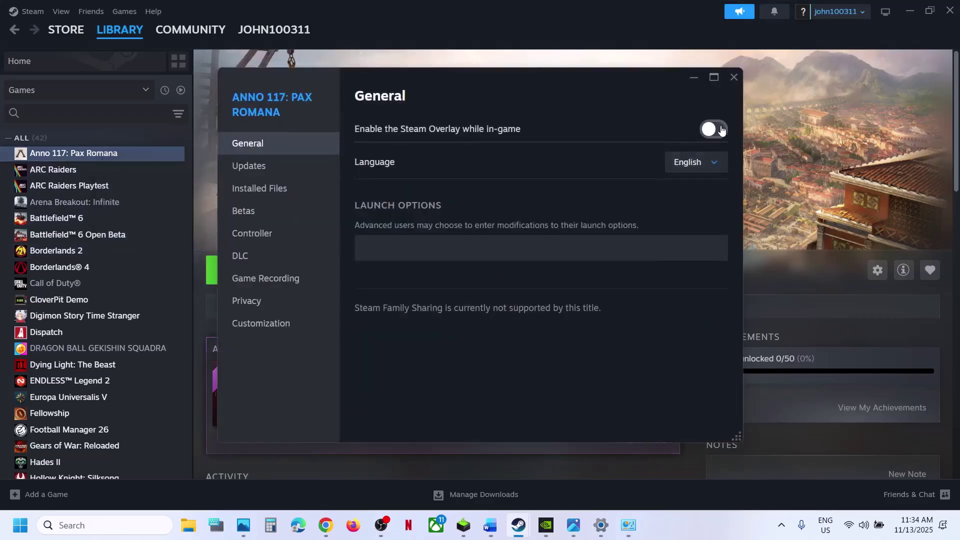
pyautogui.click(718, 130)
pyautogui.click(734, 79)
# Step: Switch back to the Word notes and highlight Step 13's instruction to close overlay apps, including Discord
pyautogui.click(484, 534)
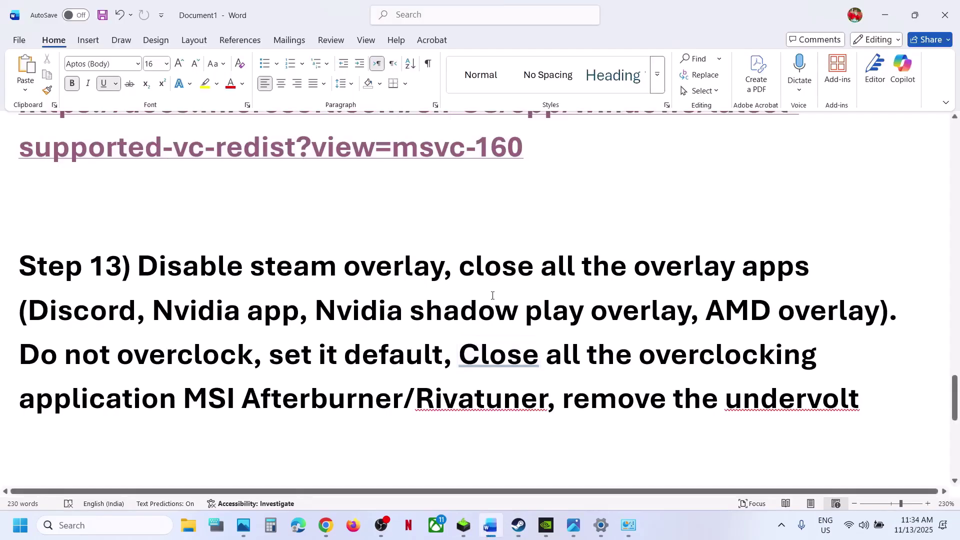
pyautogui.moveTo(476, 277); pyautogui.dragTo(136, 322)
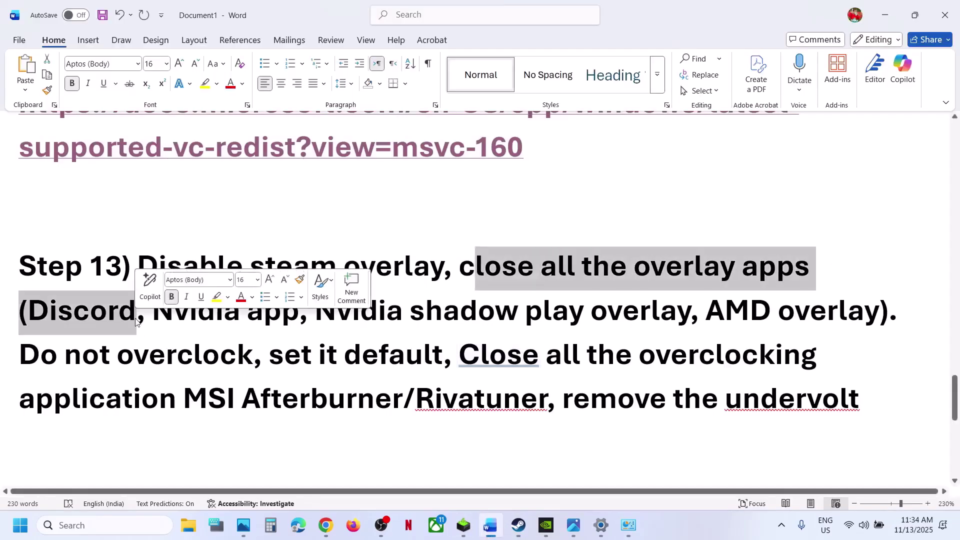
pyautogui.doubleClick(104, 321)
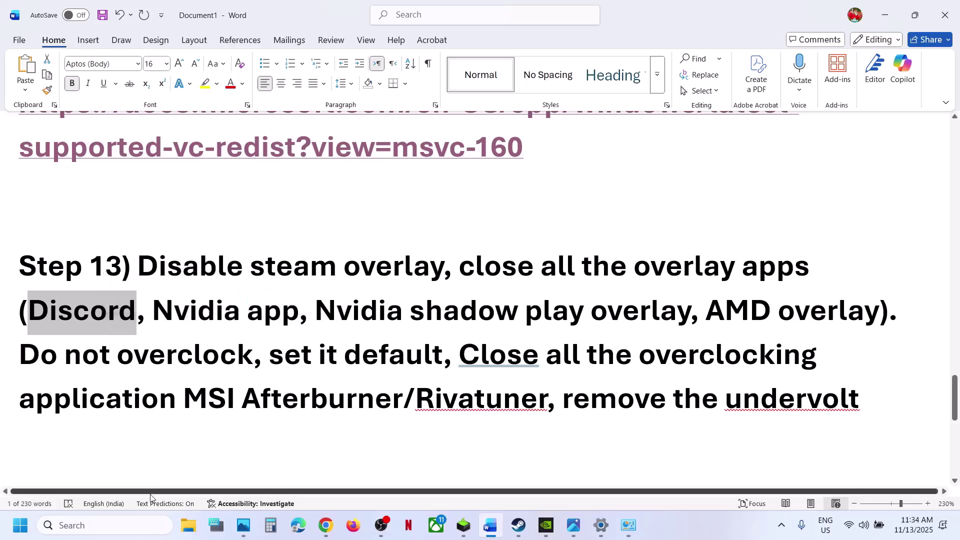
# Step: Open the NVIDIA App, check the NVIDIA overlay setting and close the app
pyautogui.click(122, 525)
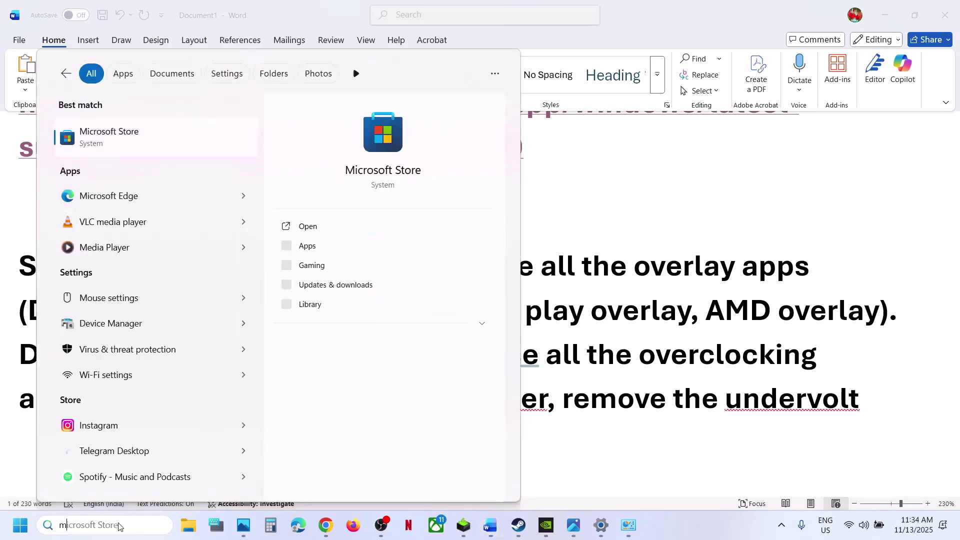
pyautogui.write('nvidia')
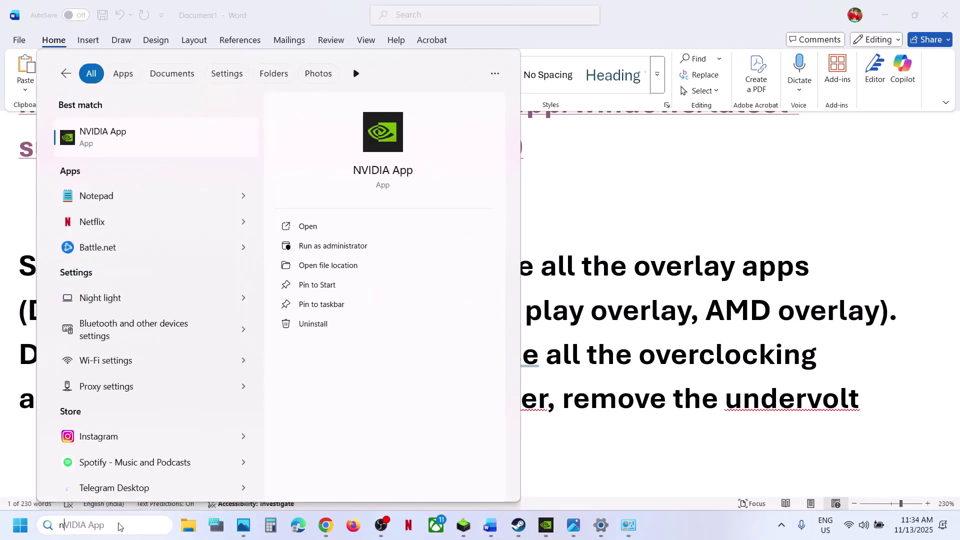
pyautogui.press('Return')
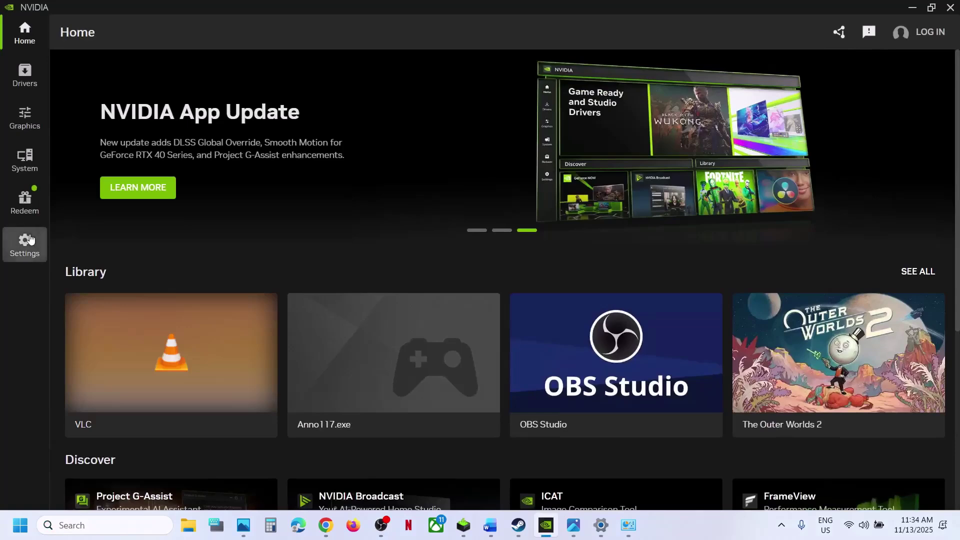
pyautogui.click(25, 244)
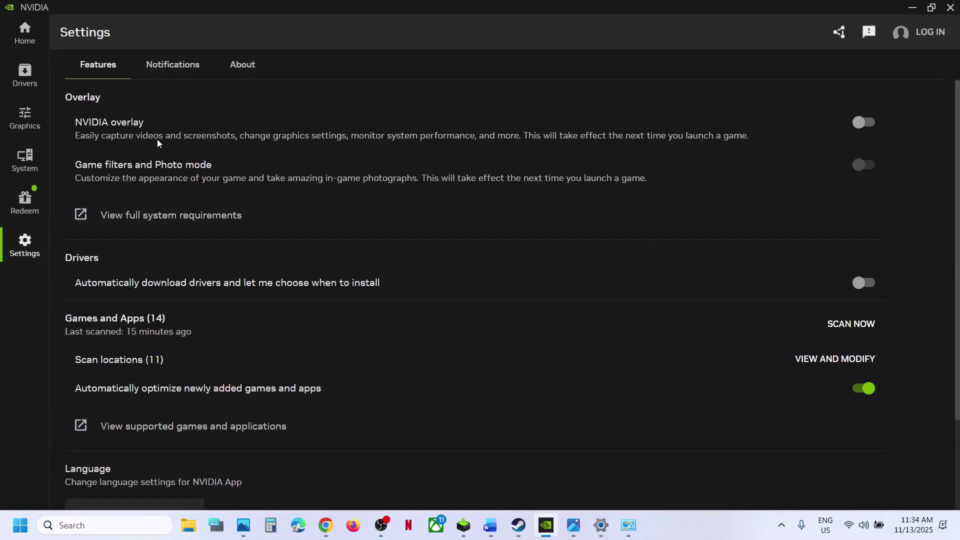
pyautogui.click(950, 8)
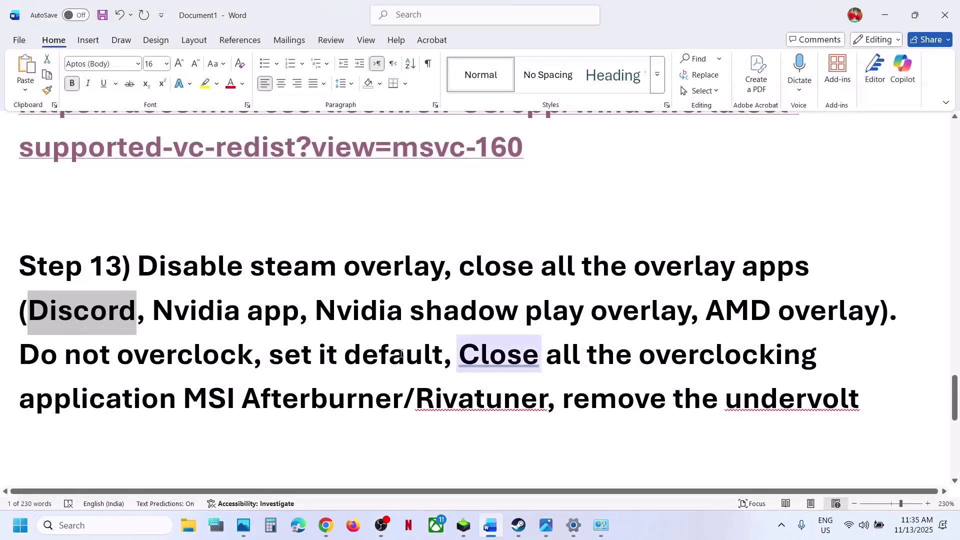
# Step: Highlight the Step 13 text on closing overlay apps and not overclocking
pyautogui.moveTo(512, 268); pyautogui.dragTo(812, 268)
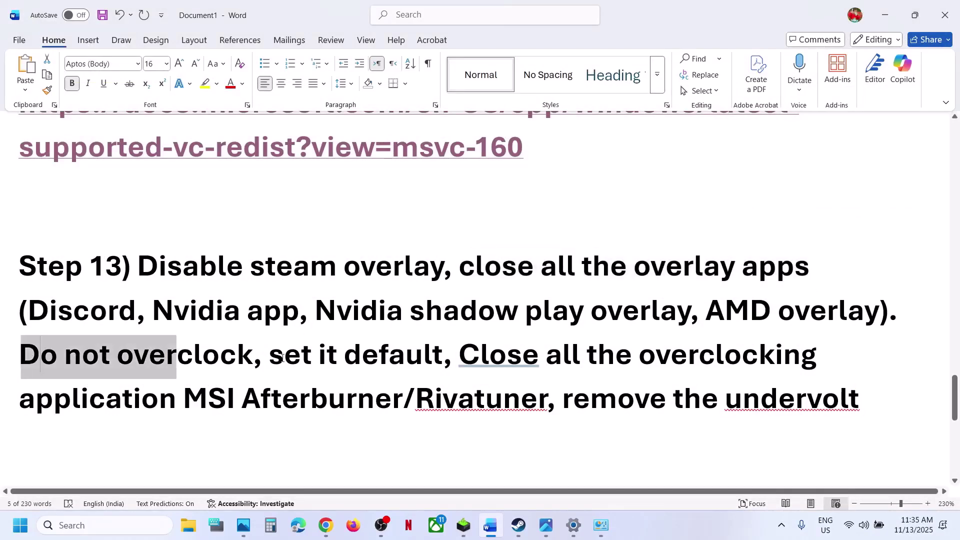